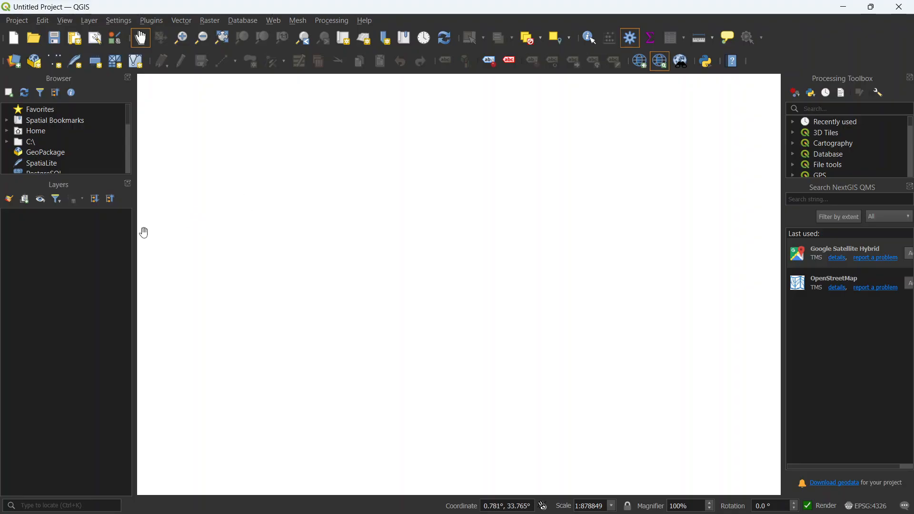
Step: Start adding a vector layer from a file and browse for its source dataset
{"action": "left_click_drag", "start_coordinate": [304, 223], "coordinate": [299, 223]}
{"action": "left_click", "coordinate": [89, 22]}
{"action": "mouse_move", "coordinate": [117, 63]}
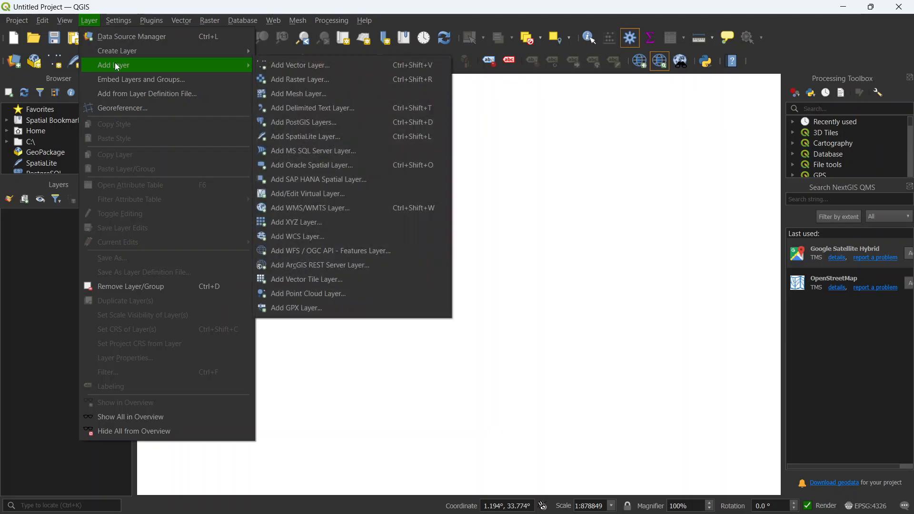
{"action": "left_click", "coordinate": [284, 65]}
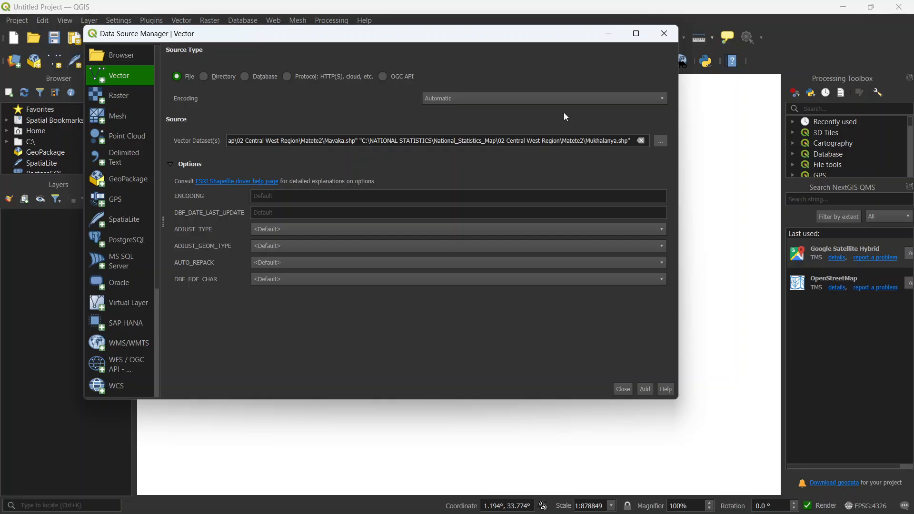
{"action": "left_click", "coordinate": [659, 140]}
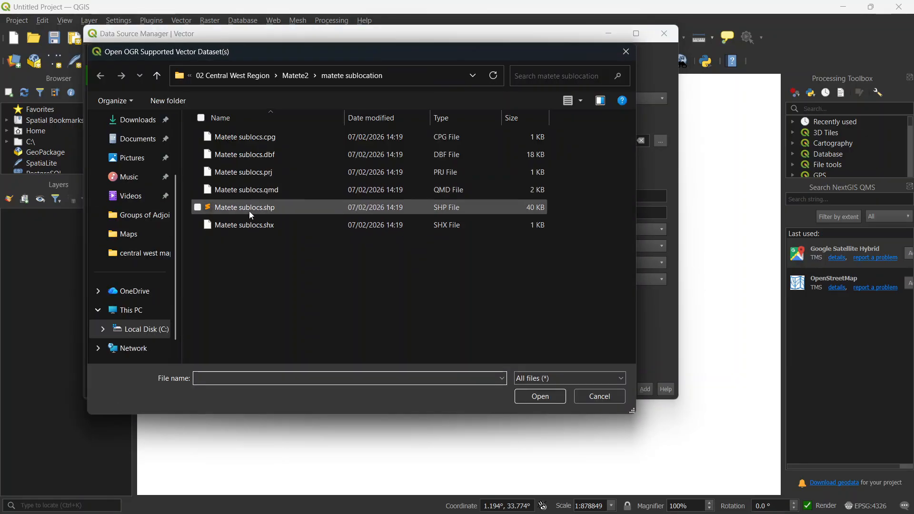
Step: Load centralwest.shp from the NATIONAL STATISTICS\project data\regions folder into the project as a vector layer
{"action": "left_click", "coordinate": [248, 79]}
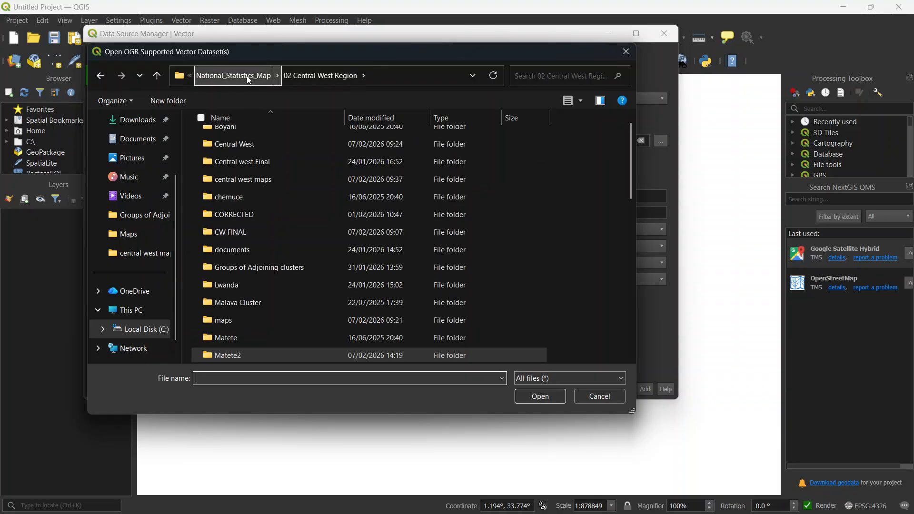
{"action": "left_click", "coordinate": [247, 77]}
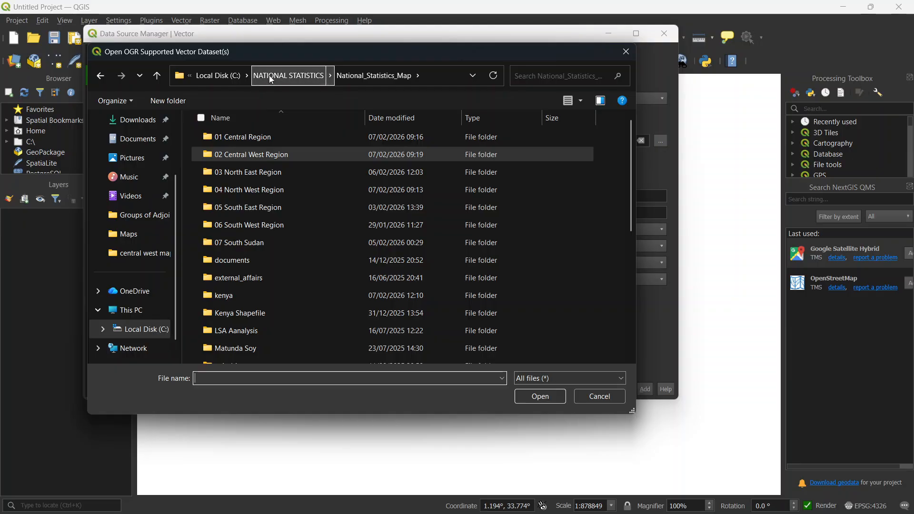
{"action": "left_click", "coordinate": [307, 75]}
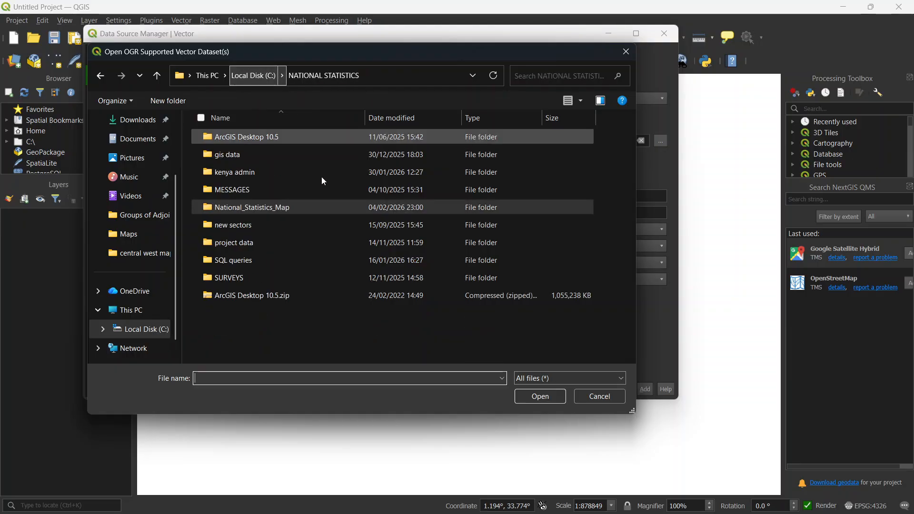
{"action": "double_click", "coordinate": [235, 242]}
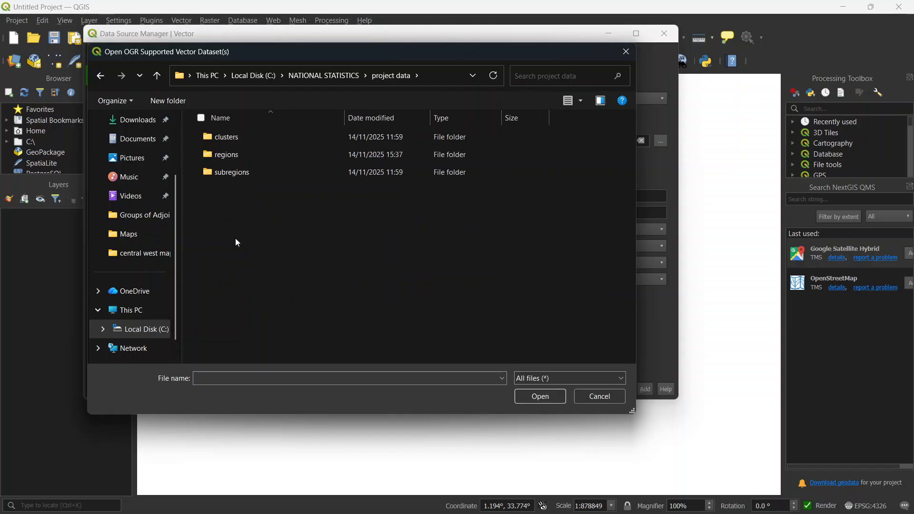
{"action": "double_click", "coordinate": [237, 153]}
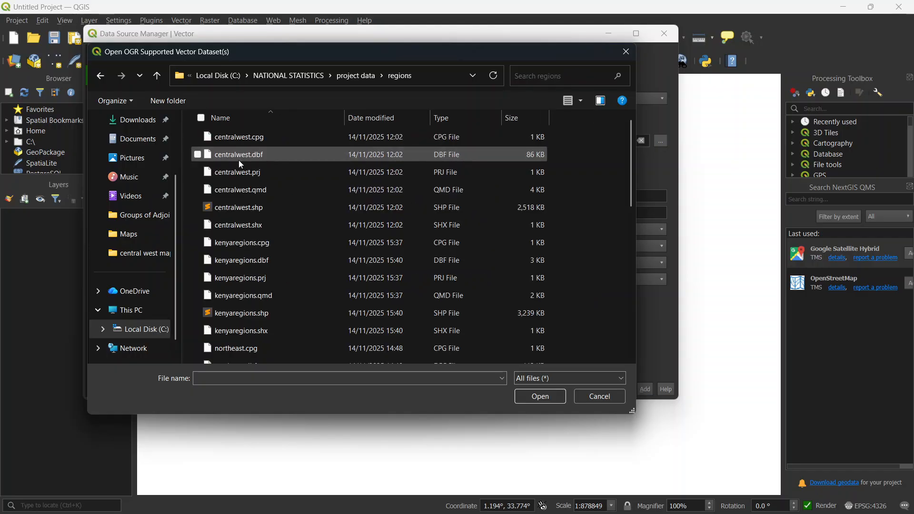
{"action": "left_click", "coordinate": [253, 210]}
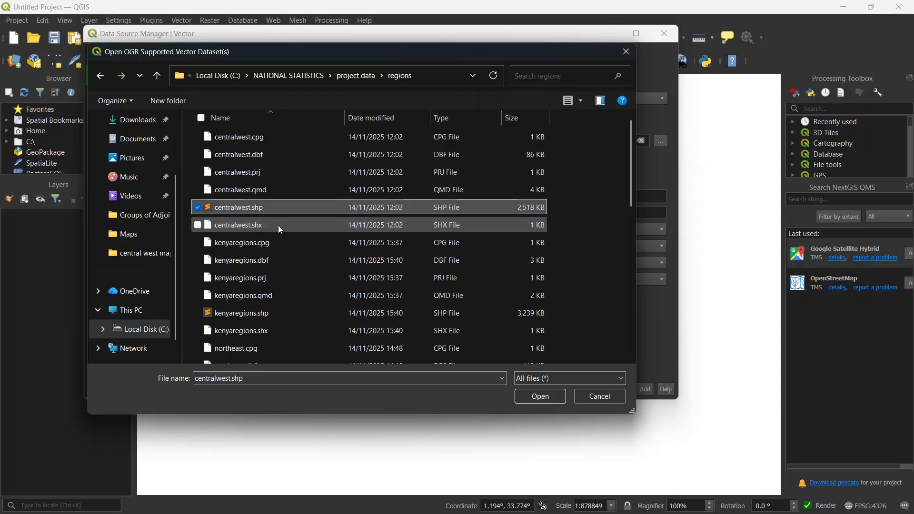
{"action": "left_click", "coordinate": [539, 398]}
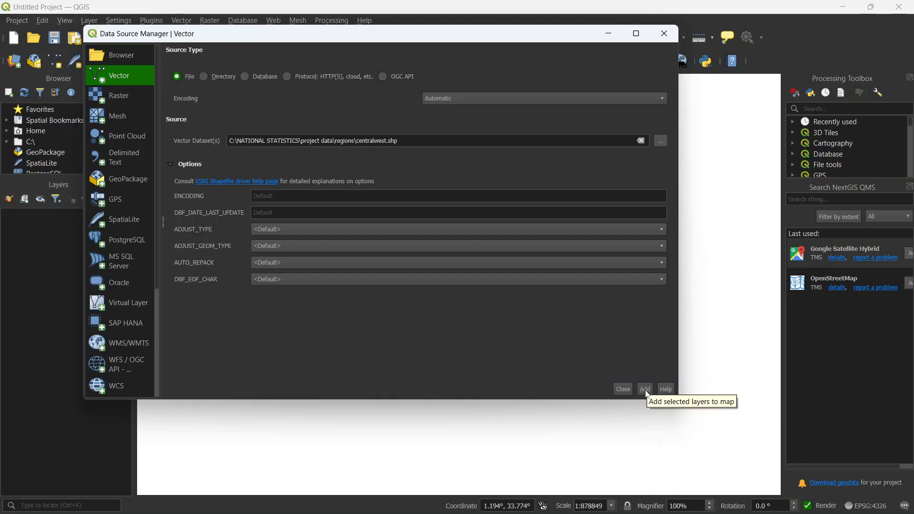
{"action": "left_click", "coordinate": [647, 391]}
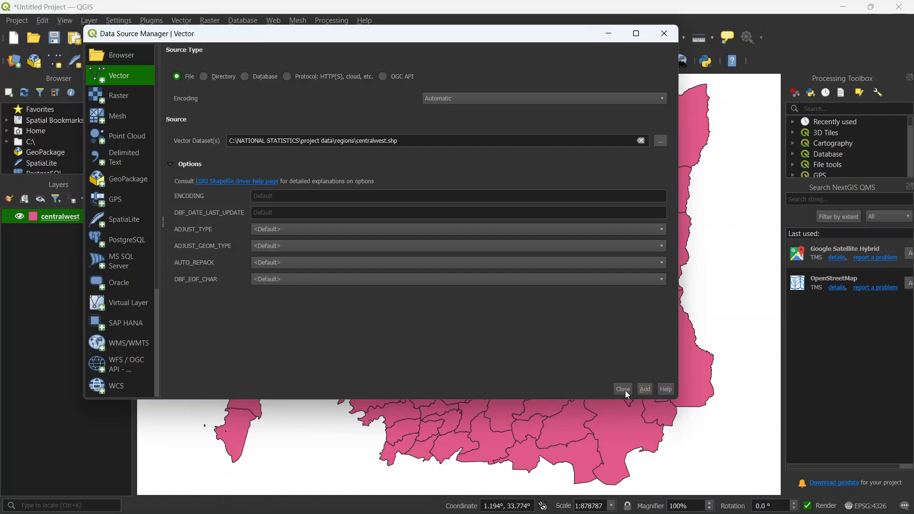
{"action": "left_click", "coordinate": [624, 390]}
Step: Widen the NextGIS QMS search area and add the OpenStreetMap service as a basemap
{"action": "left_click_drag", "start_coordinate": [527, 365], "coordinate": [517, 365]}
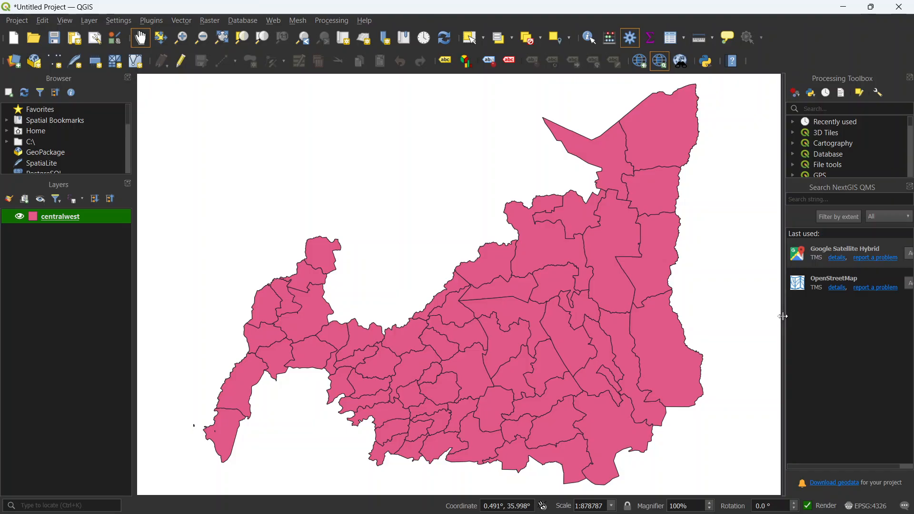
{"action": "left_click_drag", "start_coordinate": [784, 317], "coordinate": [762, 315]}
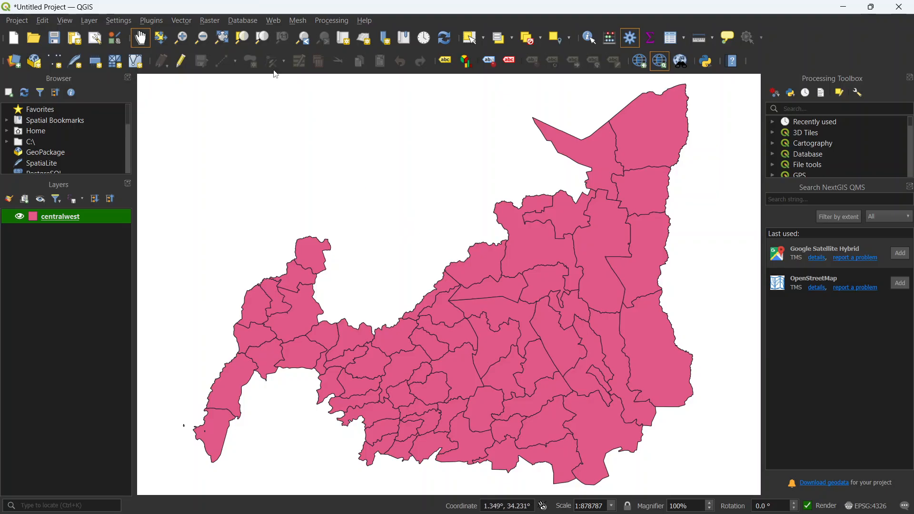
{"action": "left_click", "coordinate": [274, 20]}
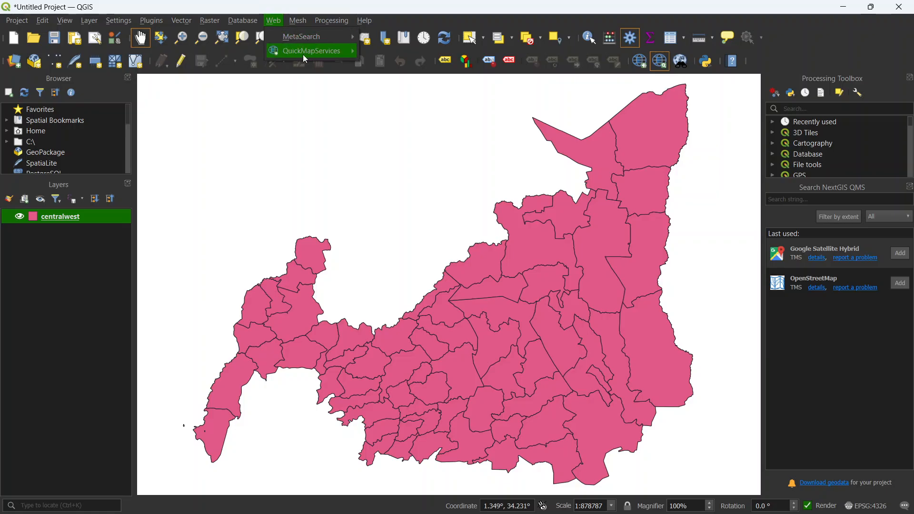
{"action": "mouse_move", "coordinate": [302, 53]}
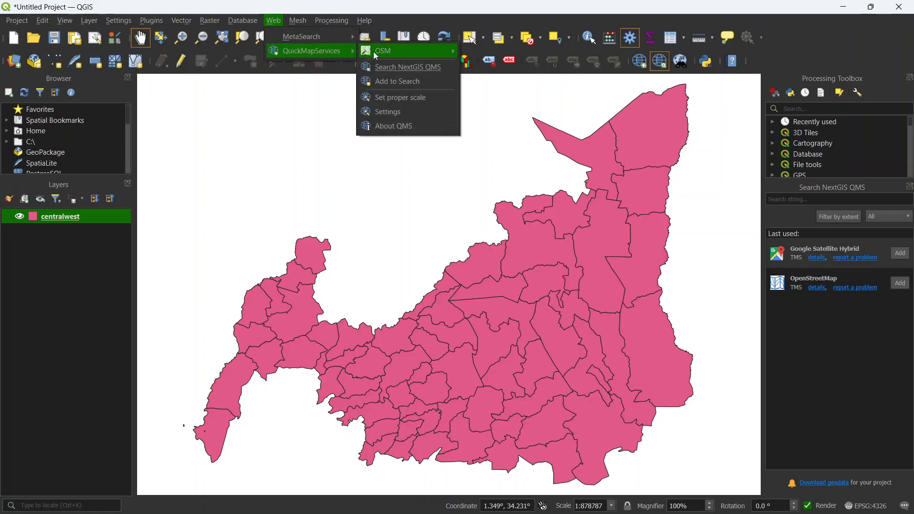
{"action": "mouse_move", "coordinate": [379, 51]}
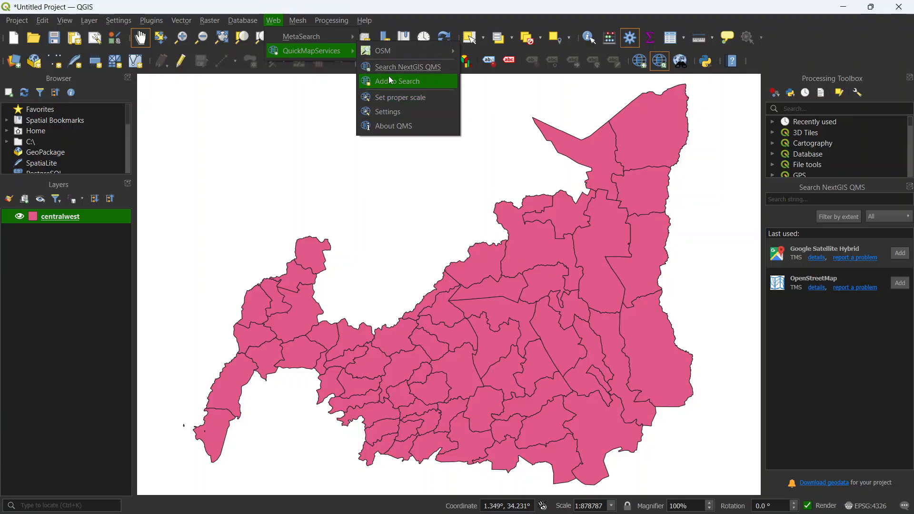
{"action": "mouse_move", "coordinate": [337, 31]}
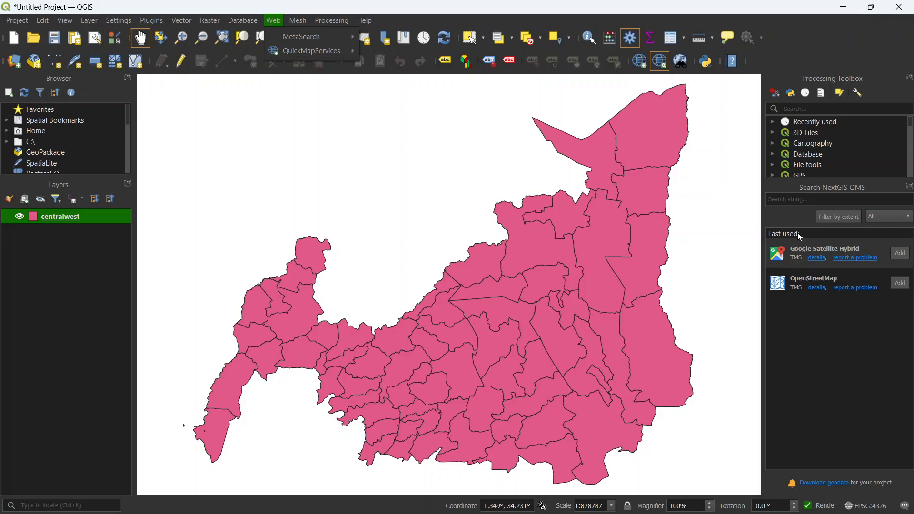
{"action": "left_click", "coordinate": [807, 199]}
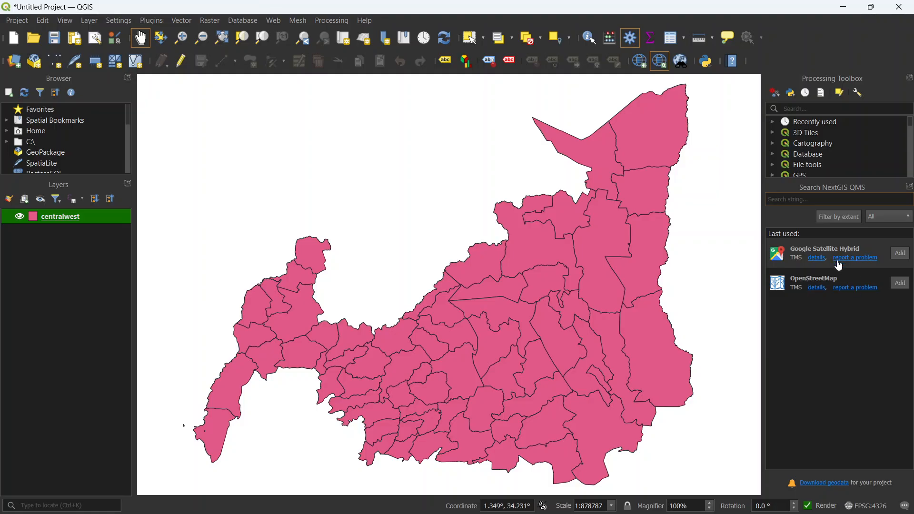
{"action": "left_click", "coordinate": [905, 283]}
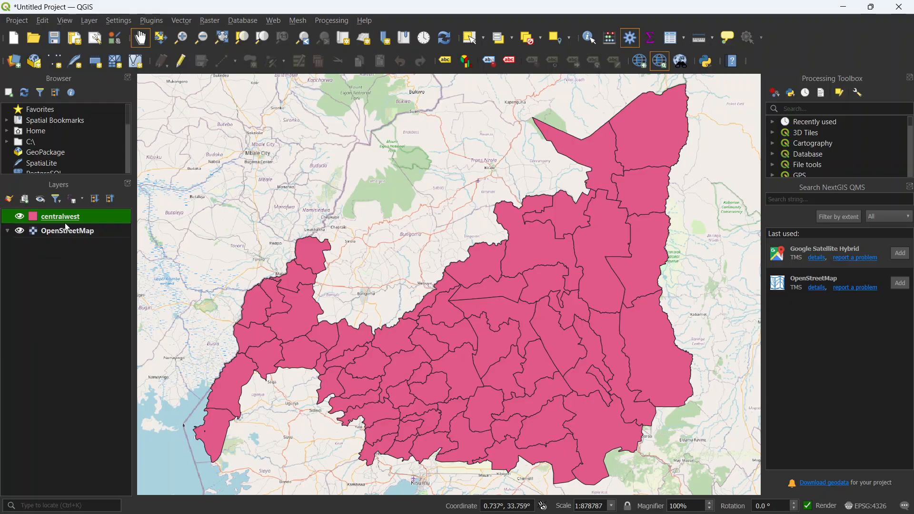
Step: Examine how the centralwest polygons lie over the OpenStreetMap basemap
{"action": "left_click_drag", "start_coordinate": [382, 258], "coordinate": [368, 239]}
{"action": "left_click_drag", "start_coordinate": [419, 302], "coordinate": [398, 280]}
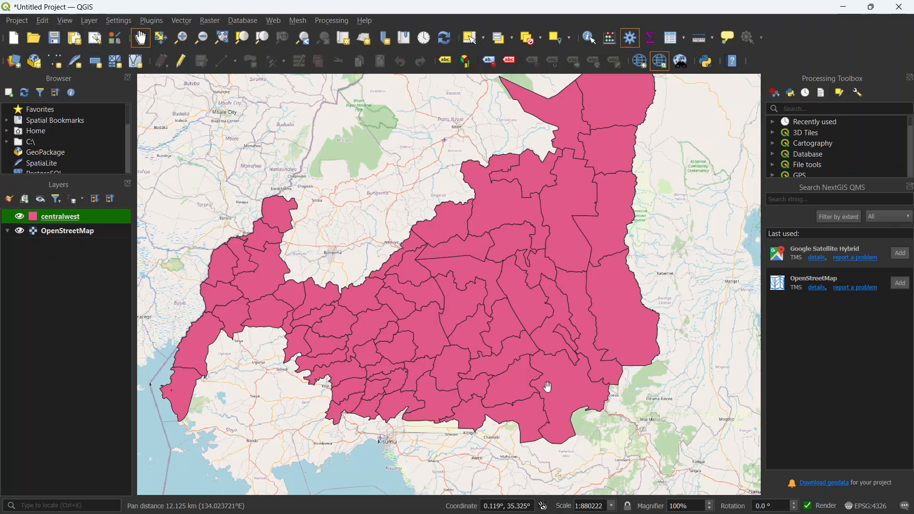
{"action": "left_click_drag", "start_coordinate": [559, 370], "coordinate": [503, 343]}
{"action": "left_click_drag", "start_coordinate": [594, 225], "coordinate": [620, 293]}
{"action": "left_click_drag", "start_coordinate": [389, 254], "coordinate": [410, 236]}
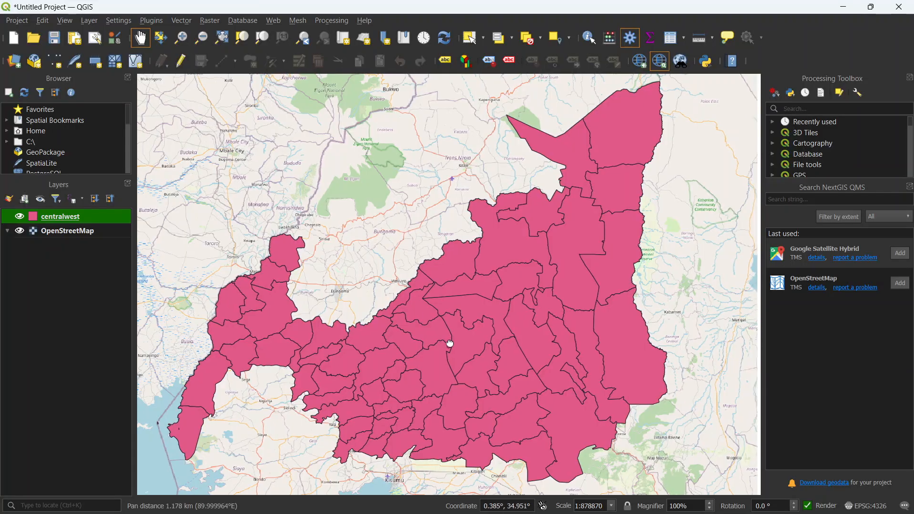
{"action": "left_click_drag", "start_coordinate": [289, 278], "coordinate": [280, 273]}
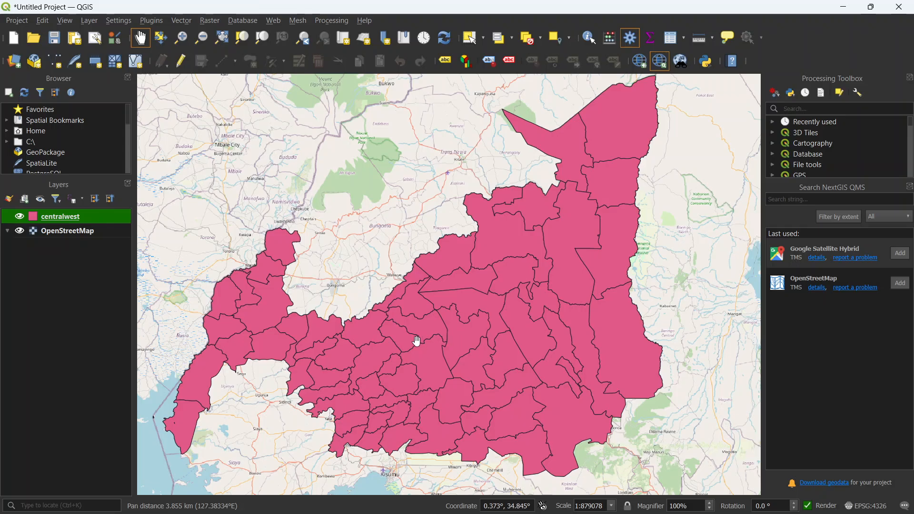
{"action": "left_click_drag", "start_coordinate": [394, 315], "coordinate": [386, 317]}
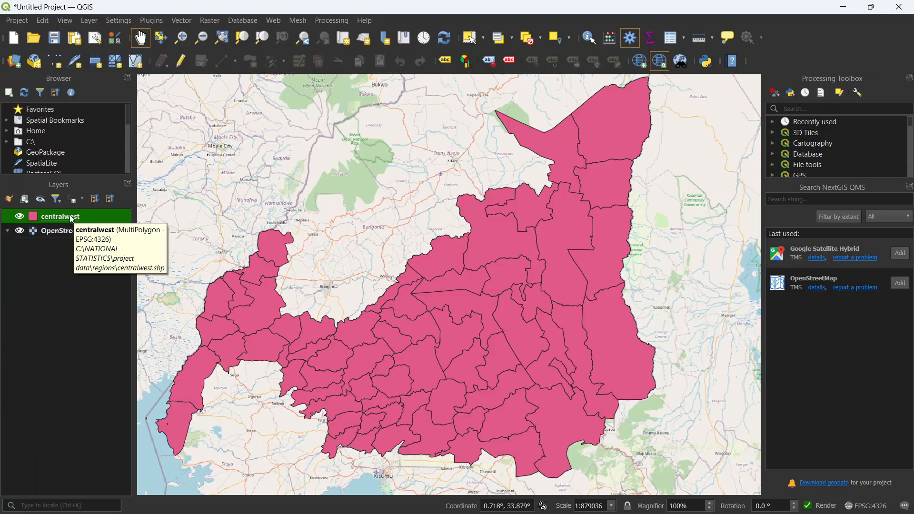
Step: Review the centralwest layer's attribute table, especially the Milestone column, and close the table
{"action": "right_click", "coordinate": [73, 218]}
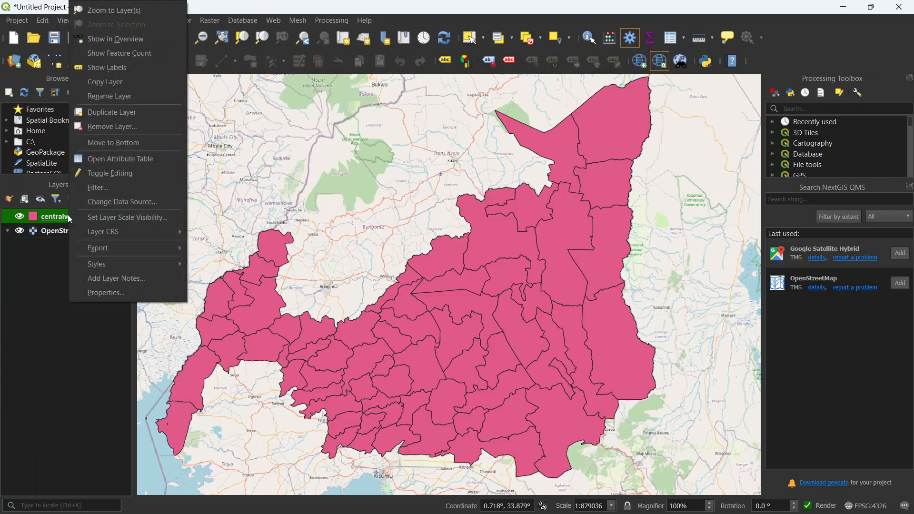
{"action": "left_click", "coordinate": [115, 158]}
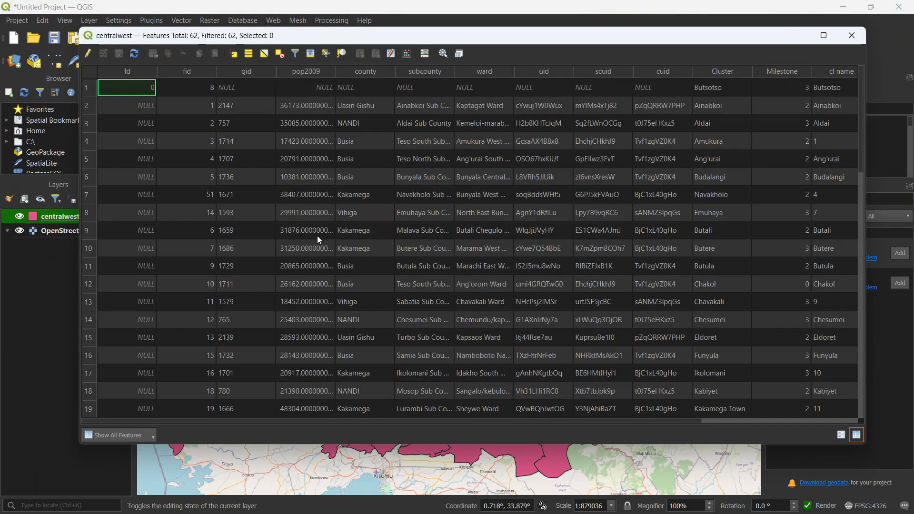
{"action": "left_click", "coordinate": [824, 35]}
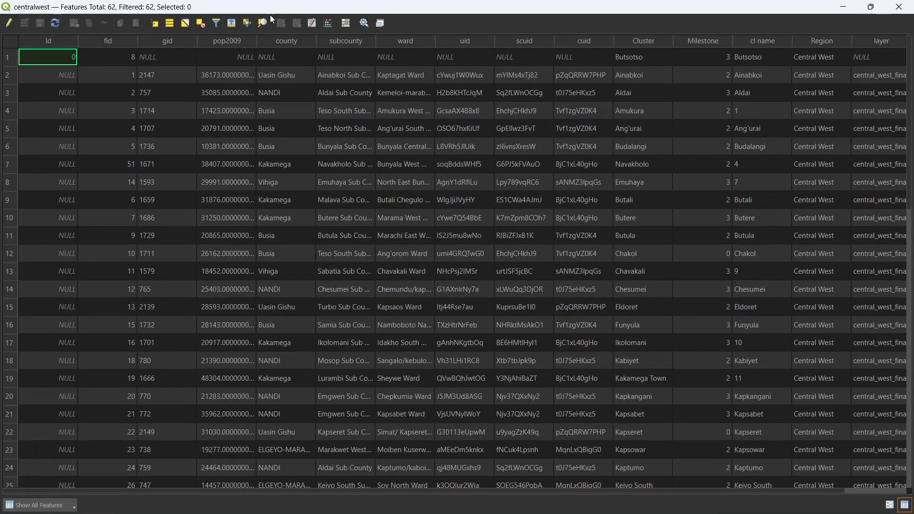
{"action": "left_click_drag", "start_coordinate": [441, 490], "coordinate": [735, 478]}
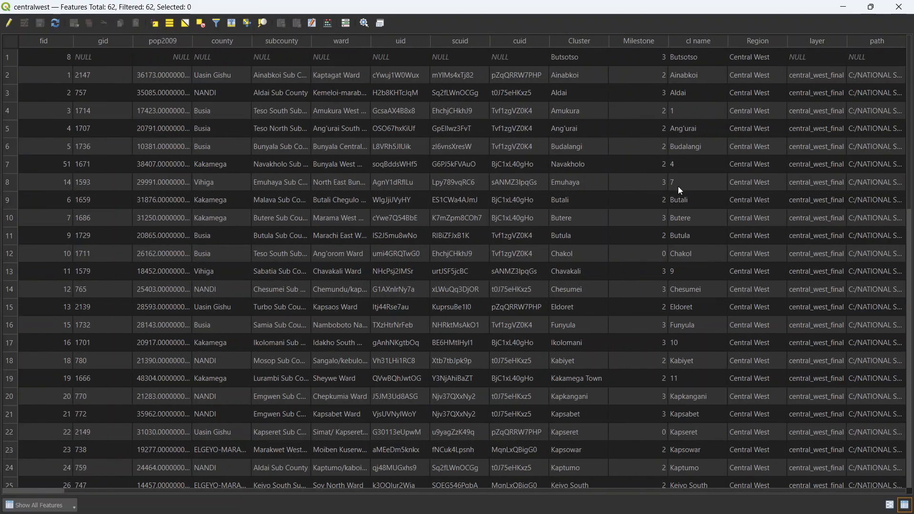
{"action": "left_click", "coordinate": [658, 58]}
{"action": "left_click", "coordinate": [651, 83]}
{"action": "left_click", "coordinate": [872, 8]}
{"action": "left_click", "coordinate": [858, 34]}
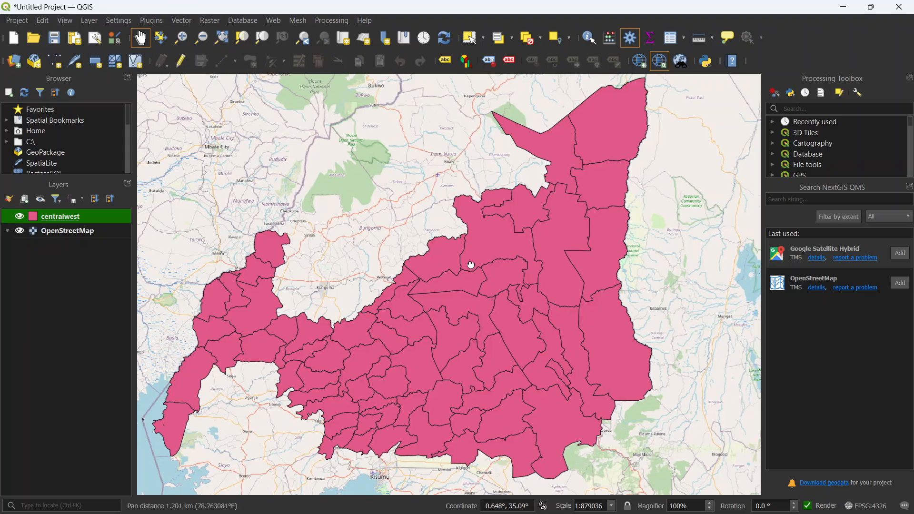
Step: Set the stroke width of the centralwest layer's simple fill to 0.66 mm and apply it to the map
{"action": "right_click", "coordinate": [65, 217]}
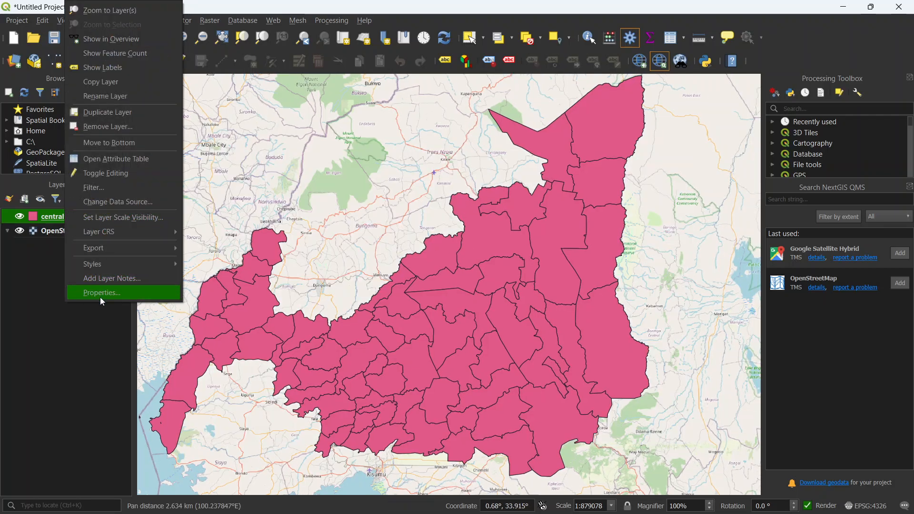
{"action": "left_click", "coordinate": [101, 295]}
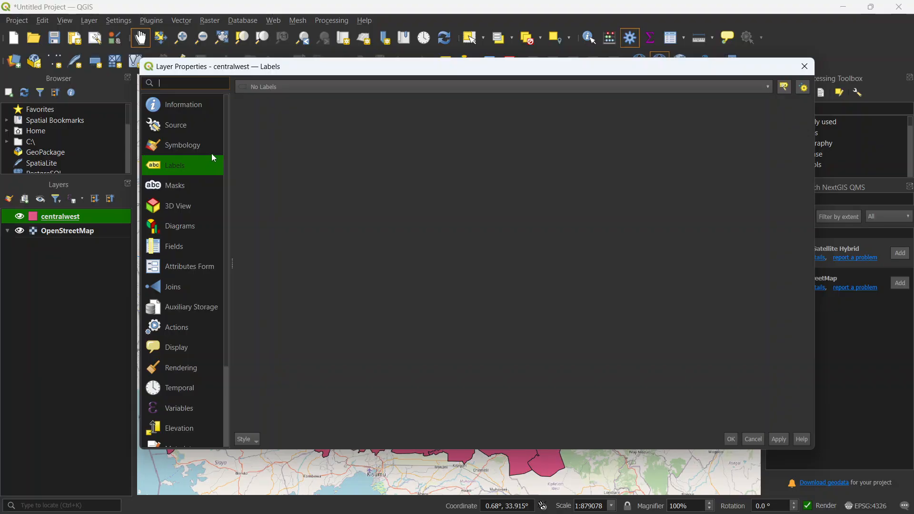
{"action": "left_click", "coordinate": [213, 146]}
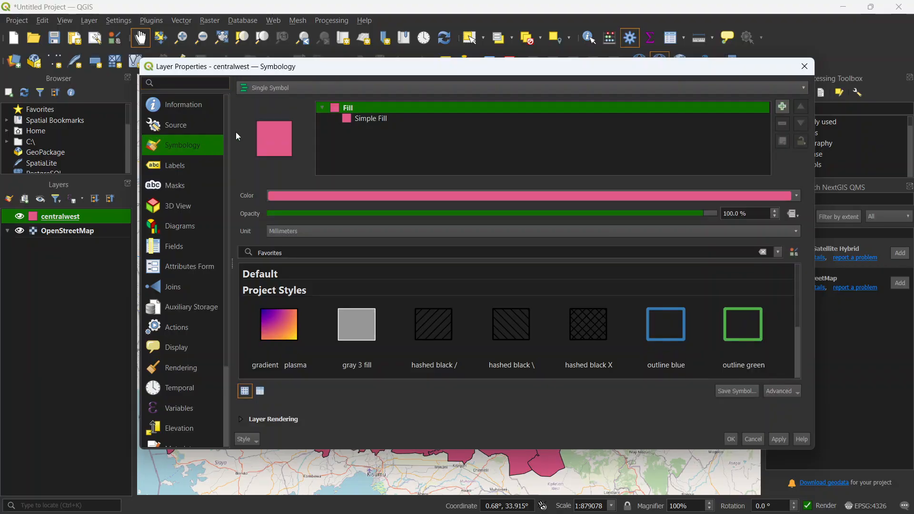
{"action": "left_click", "coordinate": [370, 118]}
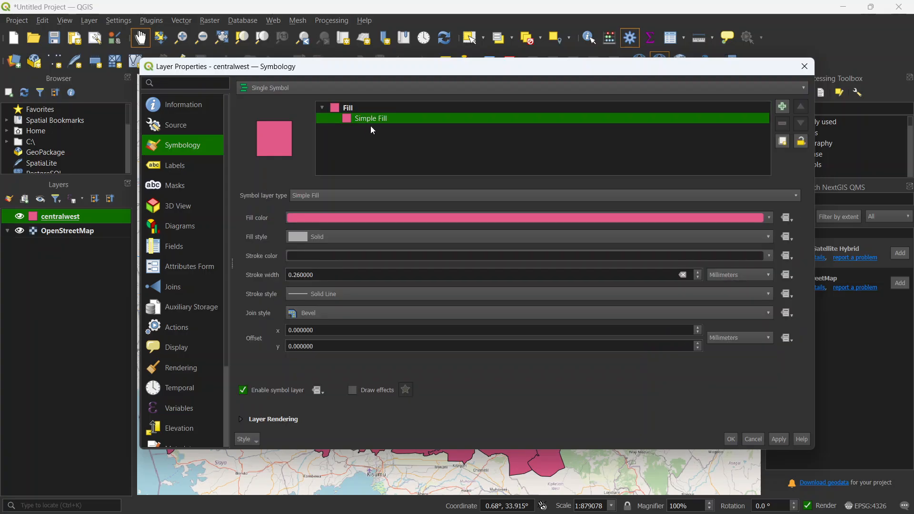
{"action": "left_click", "coordinate": [328, 236]}
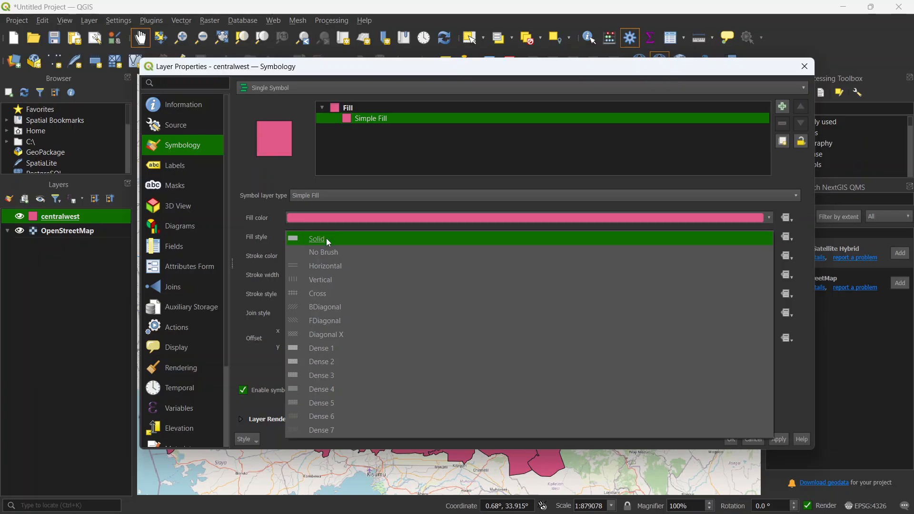
{"action": "left_click", "coordinate": [349, 140]}
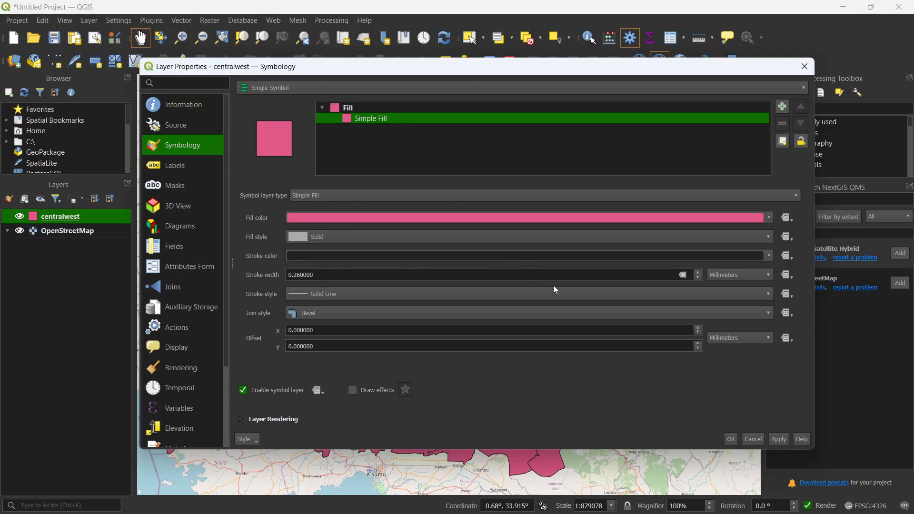
{"action": "left_click", "coordinate": [698, 273]}
{"action": "left_click", "coordinate": [699, 275]}
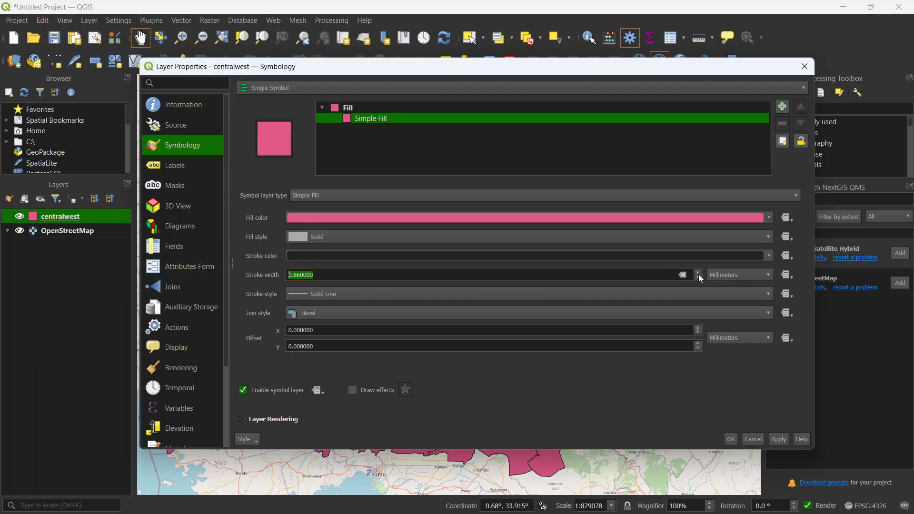
{"action": "left_click", "coordinate": [778, 438]}
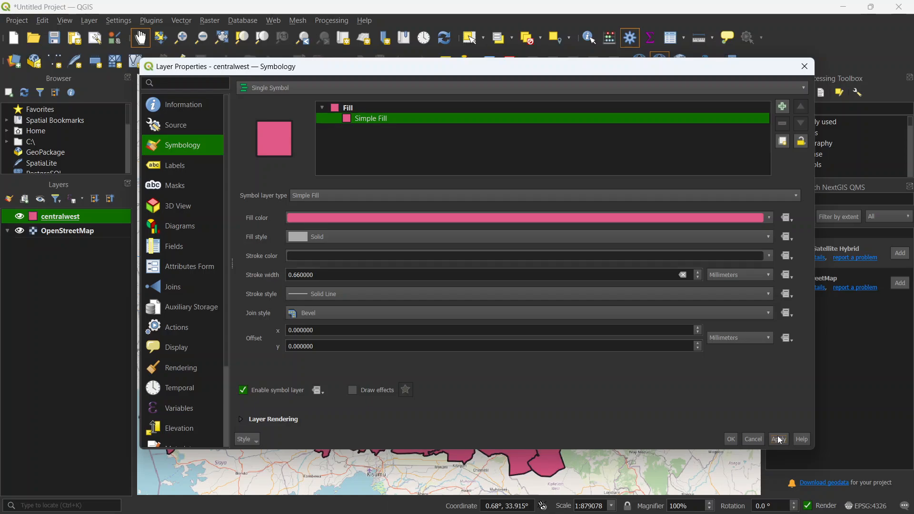
{"action": "left_click_drag", "start_coordinate": [515, 74], "coordinate": [508, 38]}
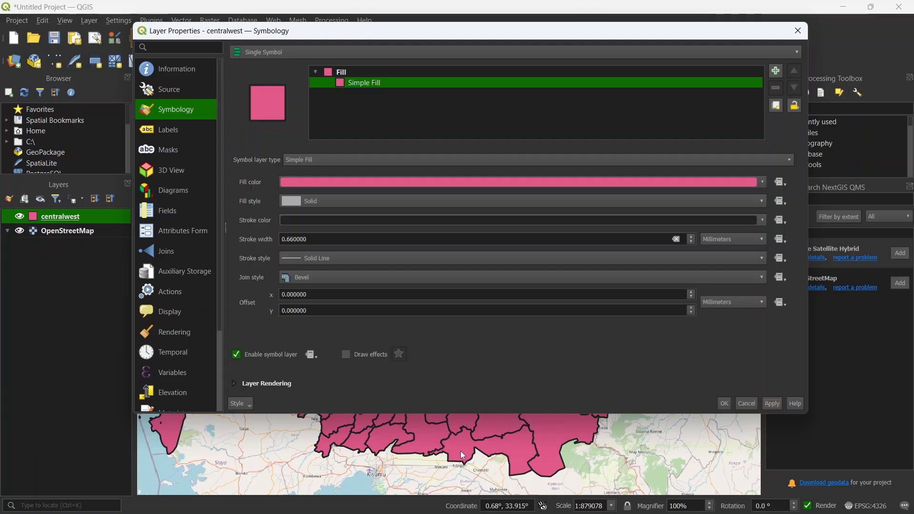
Step: Turn on single labels for the centralwest layer, using the Cluster field as the label value
{"action": "left_click", "coordinate": [171, 134]}
{"action": "left_click", "coordinate": [297, 51]}
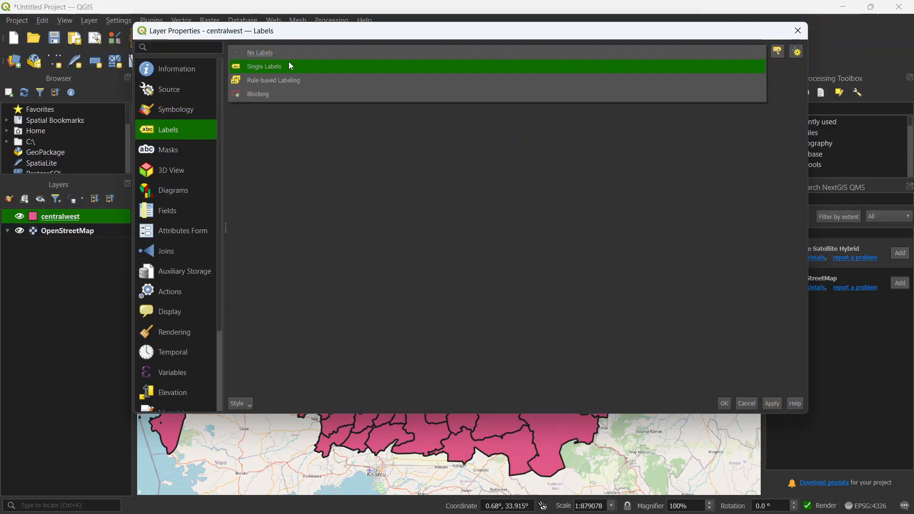
{"action": "key", "text": "Escape"}
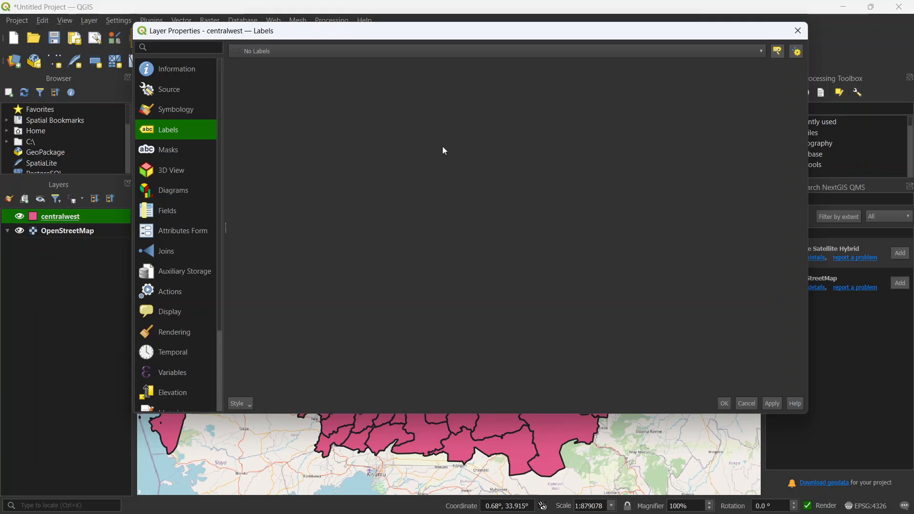
{"action": "key", "text": "Down"}
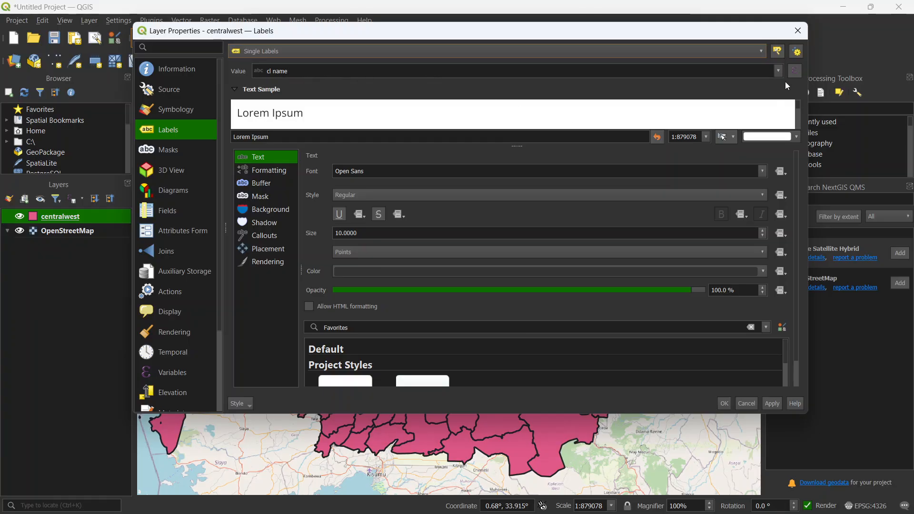
{"action": "left_click", "coordinate": [778, 71]}
{"action": "scroll", "coordinate": [349, 157], "scroll_direction": "down", "scroll_amount": 1}
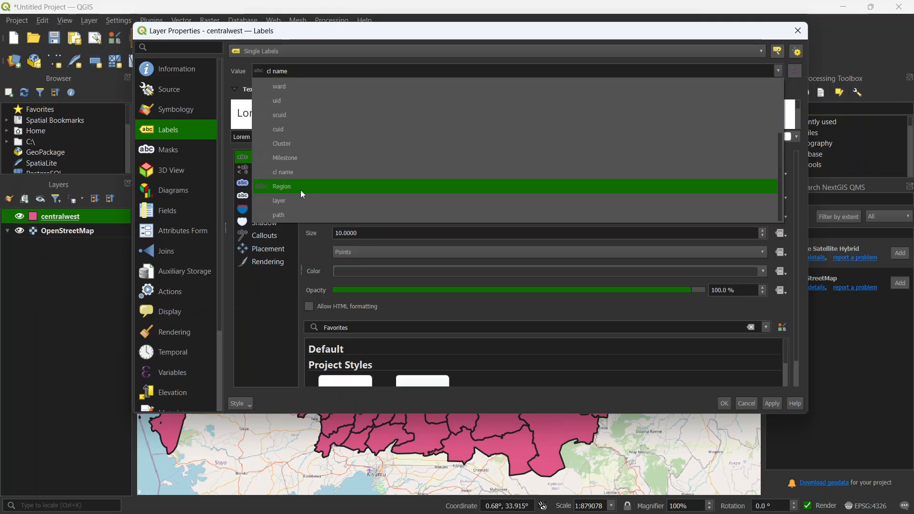
{"action": "left_click", "coordinate": [293, 145]}
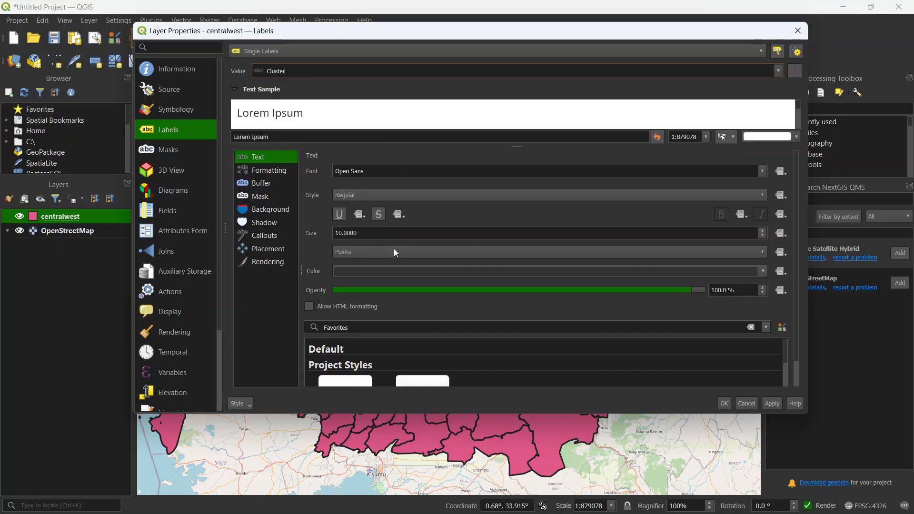
Step: Set the label text to size 13 points in black and apply the label settings to the layer
{"action": "left_click", "coordinate": [764, 230]}
{"action": "left_click", "coordinate": [764, 230]}
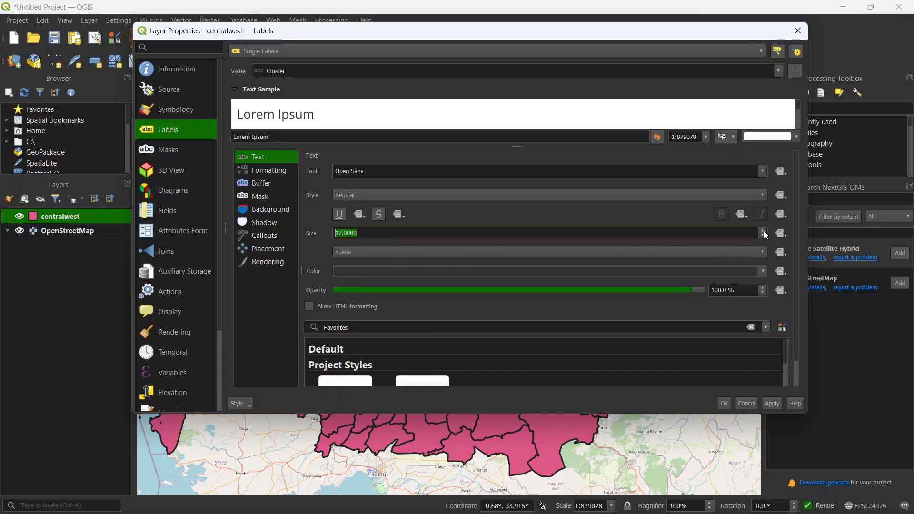
{"action": "left_click", "coordinate": [763, 231]}
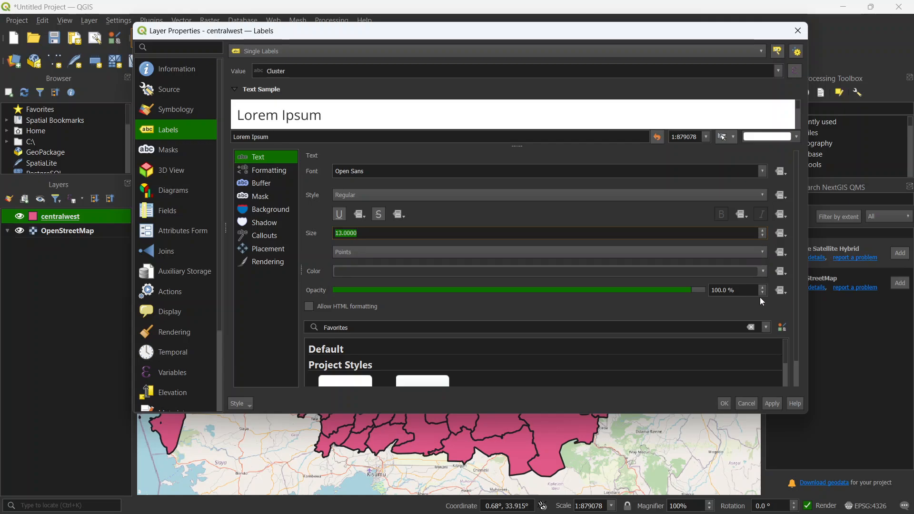
{"action": "left_click", "coordinate": [764, 274]}
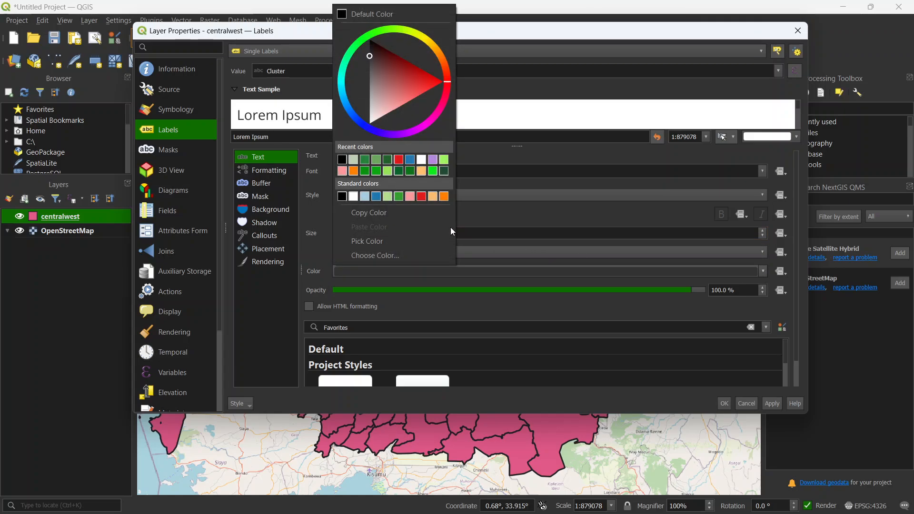
{"action": "left_click", "coordinate": [343, 198]}
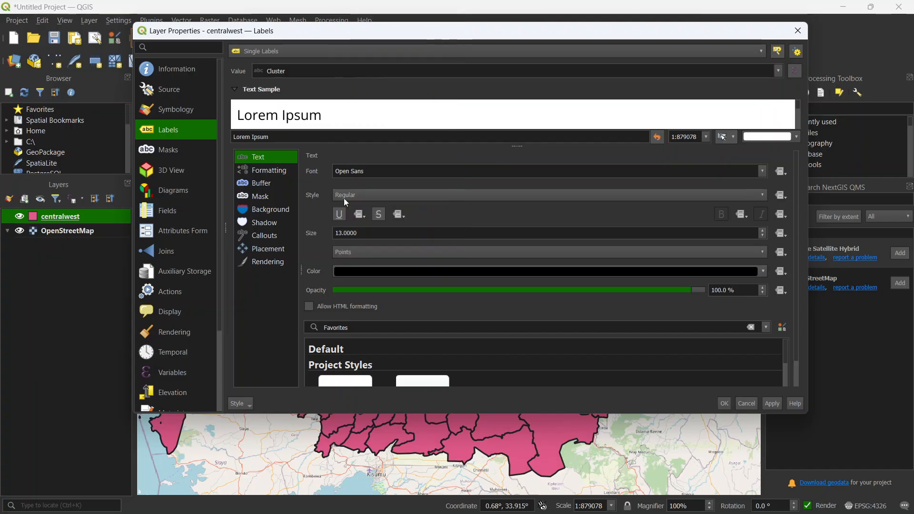
{"action": "left_click", "coordinate": [771, 404]}
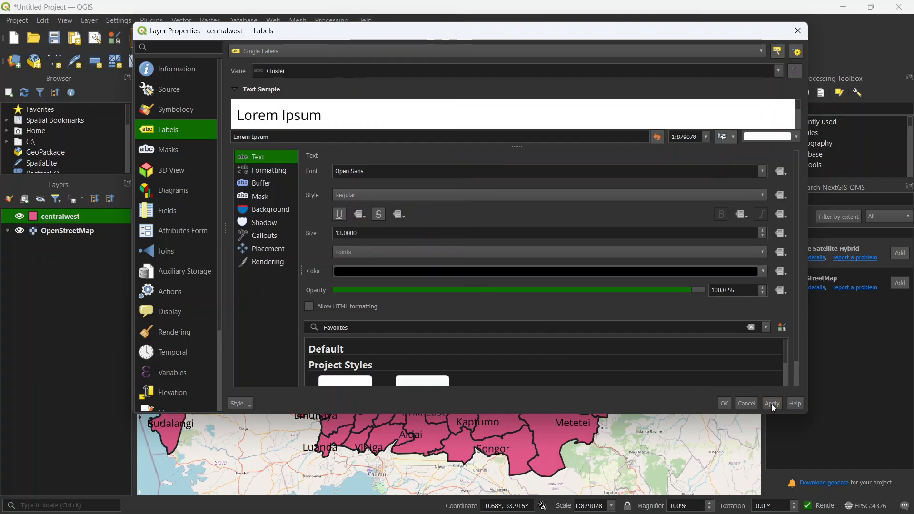
{"action": "left_click", "coordinate": [725, 402]}
Step: Examine the cluster labels up close on the map, hiding the OpenStreetMap basemap temporarily and showing it again
{"action": "left_click_drag", "start_coordinate": [544, 289], "coordinate": [515, 275]}
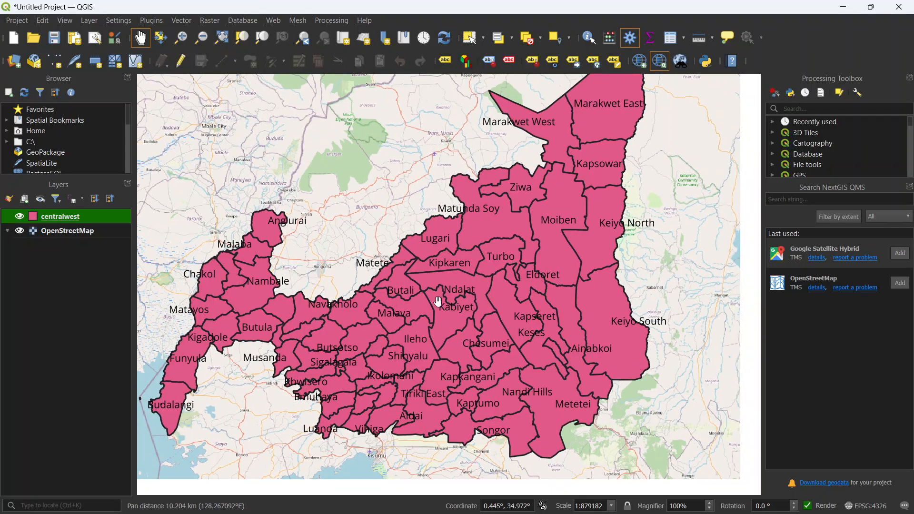
{"action": "scroll", "coordinate": [452, 292], "scroll_direction": "up", "scroll_amount": 2}
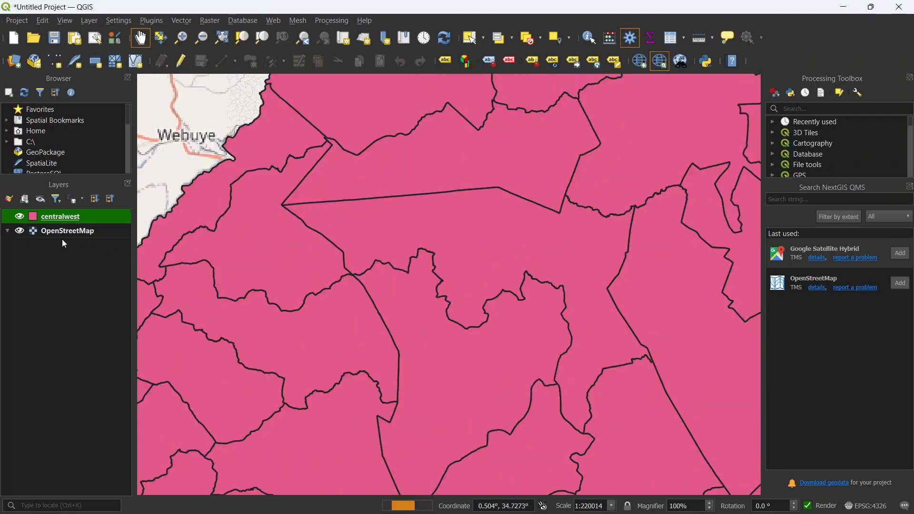
{"action": "left_click", "coordinate": [20, 231]}
{"action": "scroll", "coordinate": [518, 239], "scroll_direction": "down", "scroll_amount": 4}
{"action": "scroll", "coordinate": [523, 244], "scroll_direction": "up", "scroll_amount": 3}
{"action": "left_click_drag", "start_coordinate": [527, 247], "coordinate": [551, 167]}
{"action": "left_click_drag", "start_coordinate": [455, 301], "coordinate": [511, 250]}
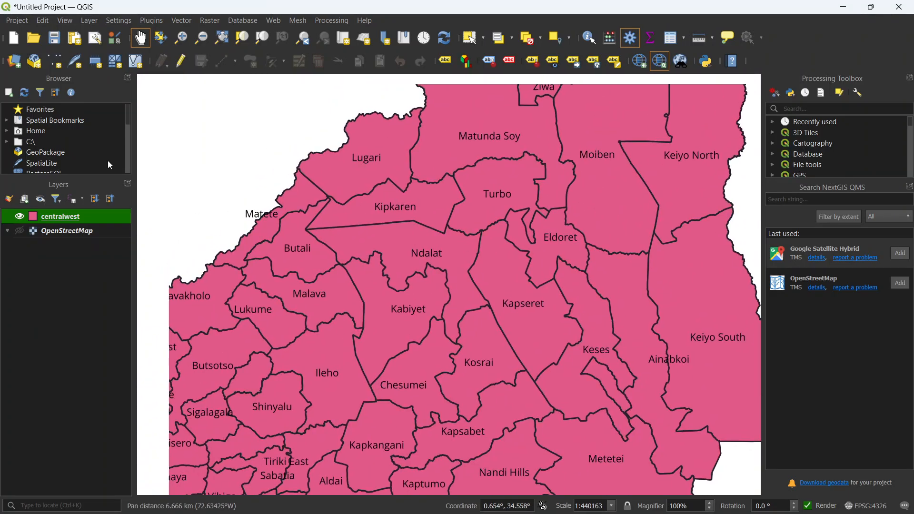
{"action": "left_click", "coordinate": [20, 230]}
Step: Classify the centralwest layer with categorized symbology on the Milestone field and remove the category for all other values
{"action": "right_click", "coordinate": [71, 213]}
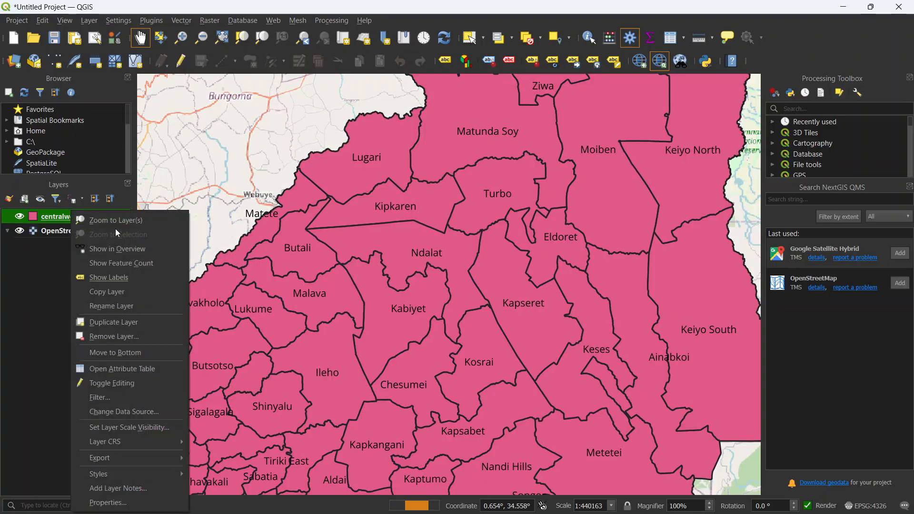
{"action": "left_click", "coordinate": [136, 502]}
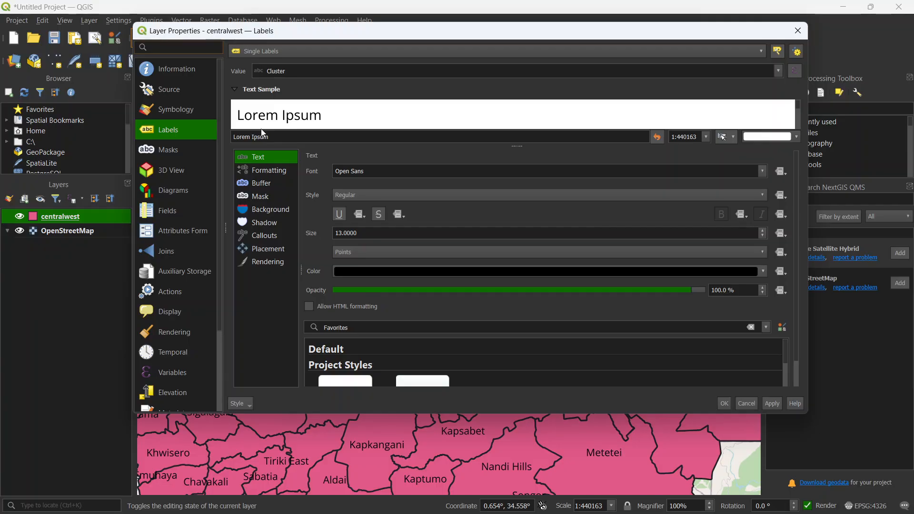
{"action": "left_click", "coordinate": [188, 112]}
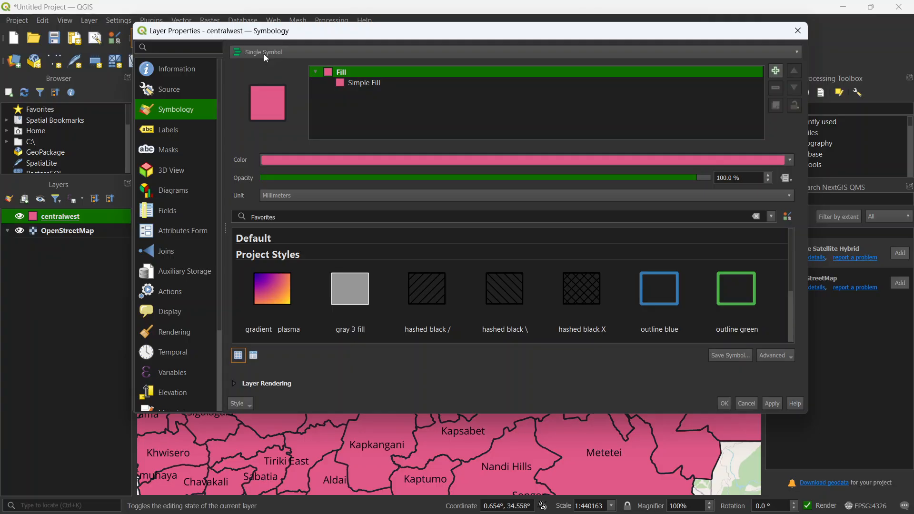
{"action": "key", "text": "XF86MonBrightnessUp"}
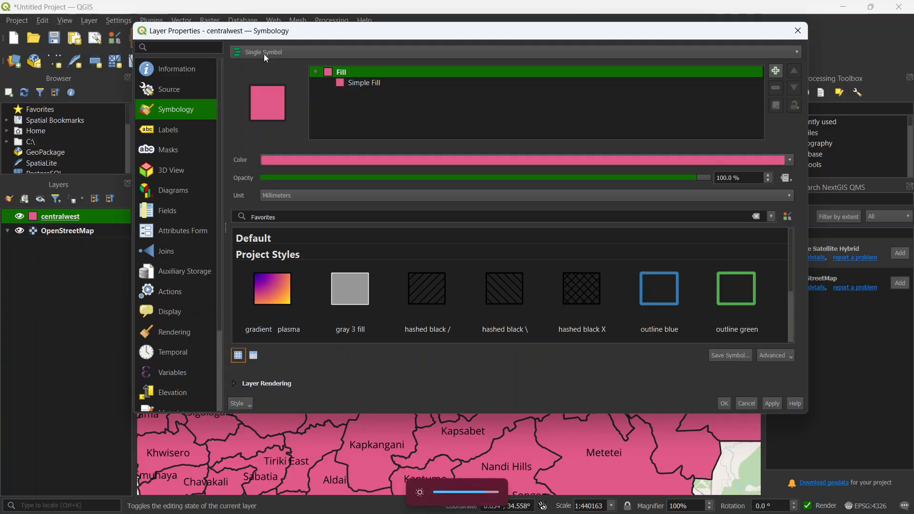
{"action": "left_click", "coordinate": [293, 50]}
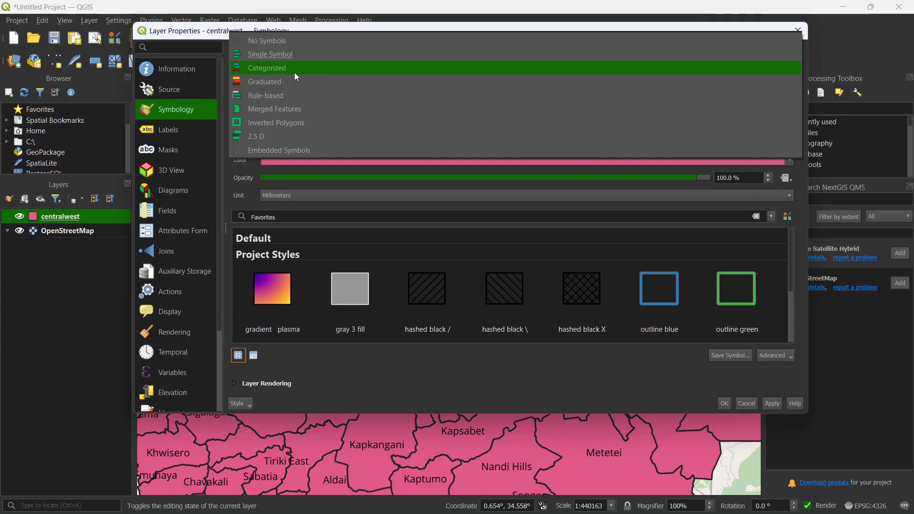
{"action": "left_click", "coordinate": [295, 70]}
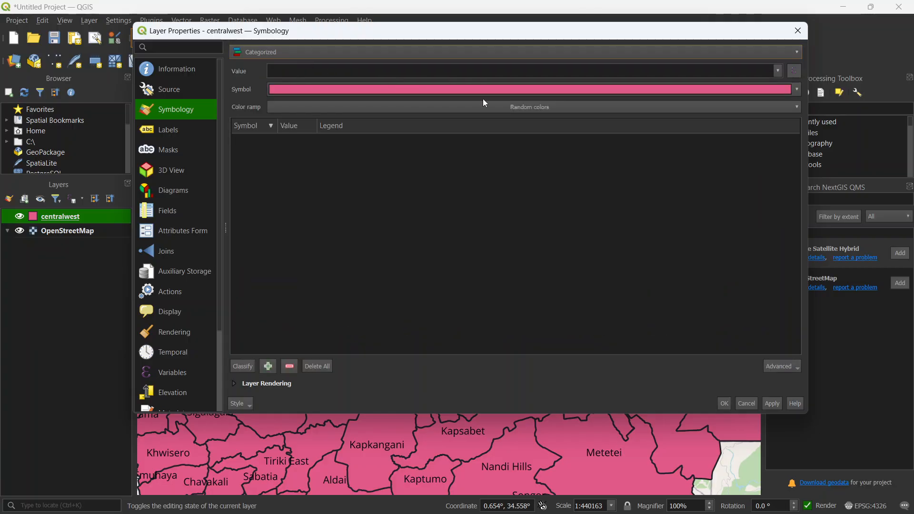
{"action": "left_click", "coordinate": [779, 72]}
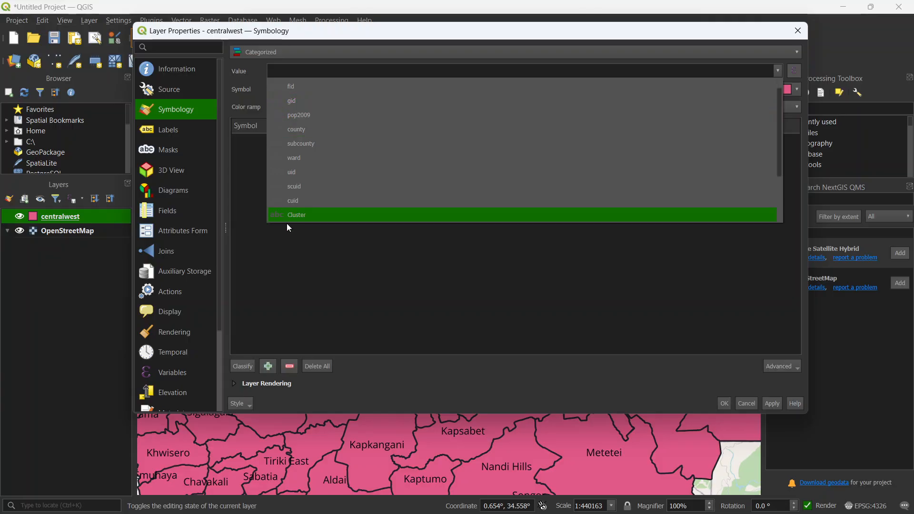
{"action": "left_click", "coordinate": [310, 159]}
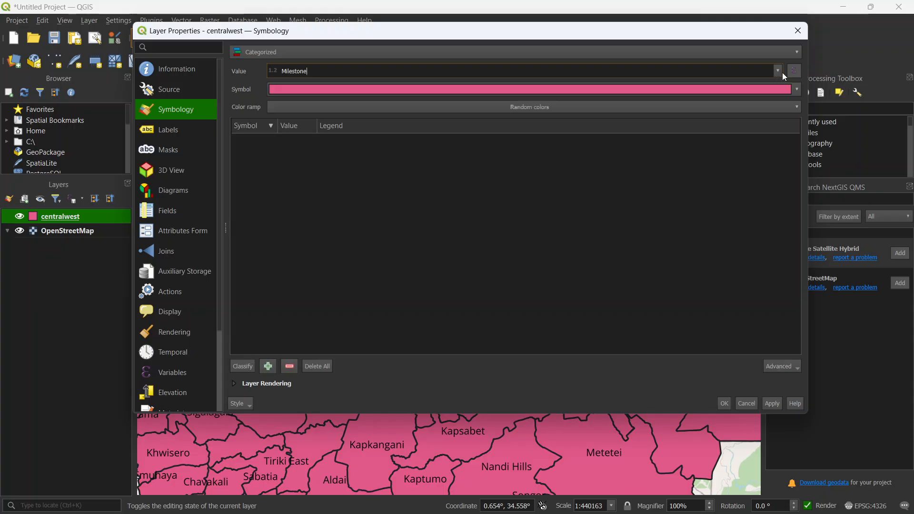
{"action": "left_click", "coordinate": [243, 366]}
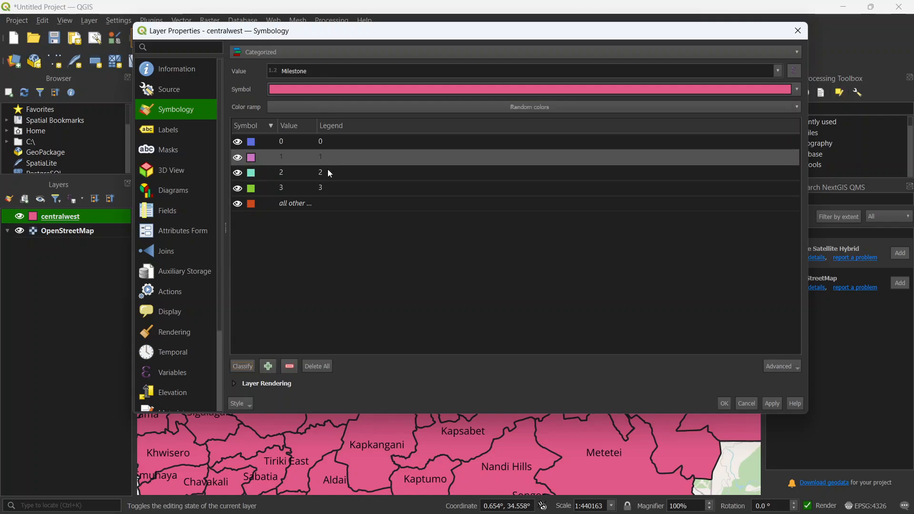
{"action": "left_click", "coordinate": [285, 205]}
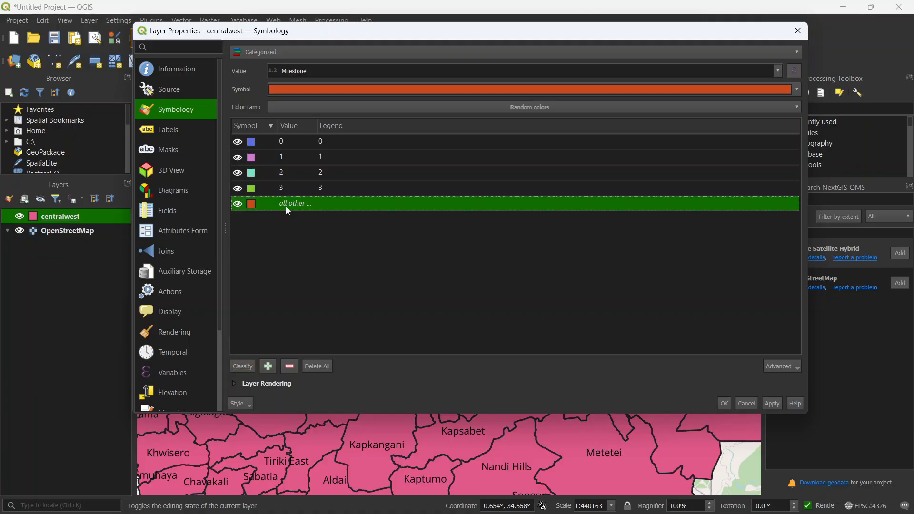
{"action": "left_click", "coordinate": [294, 367]}
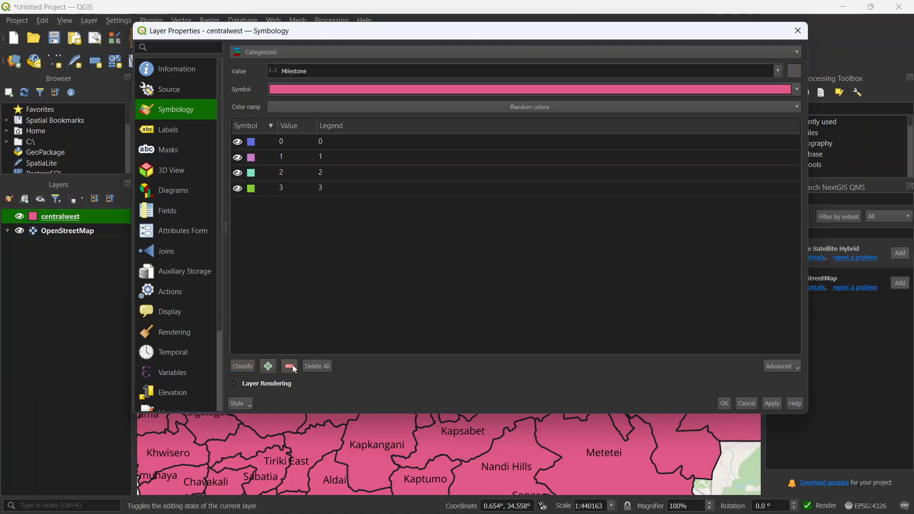
Step: Change the legend text to "Unopened" for the category with value 0 and "Milestone 1" for value 1
{"action": "left_click", "coordinate": [340, 141]}
{"action": "type", "text": "Uno"}
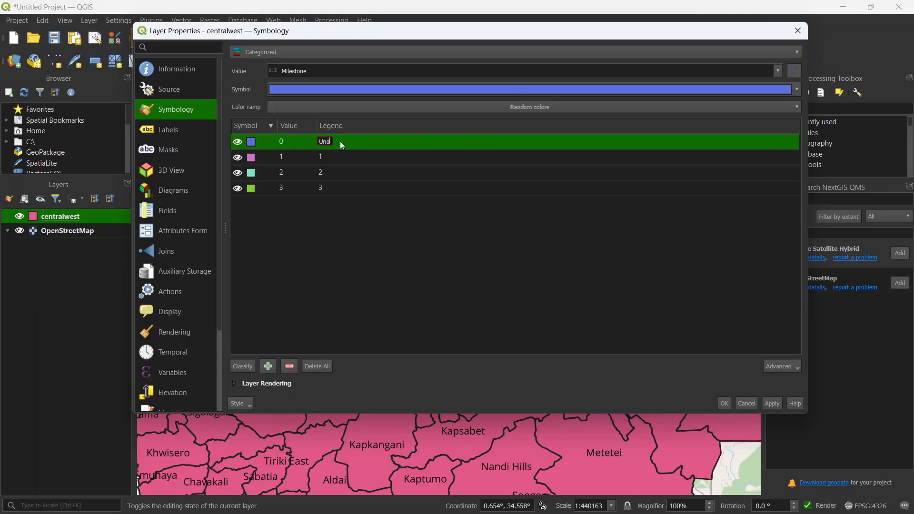
{"action": "type", "text": "pened"}
{"action": "key", "text": "Return"}
{"action": "double_click", "coordinate": [335, 154]}
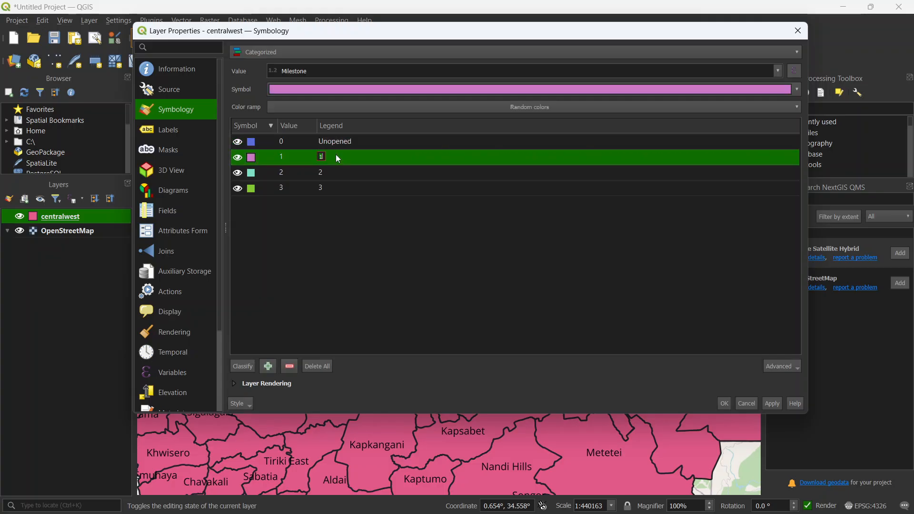
{"action": "type", "text": "Milestone 1"}
{"action": "key", "text": "Return"}
Step: Change the legend text to "Milestone 2" for the category with value 2 and "Milestone 3" for value 3
{"action": "double_click", "coordinate": [336, 171]}
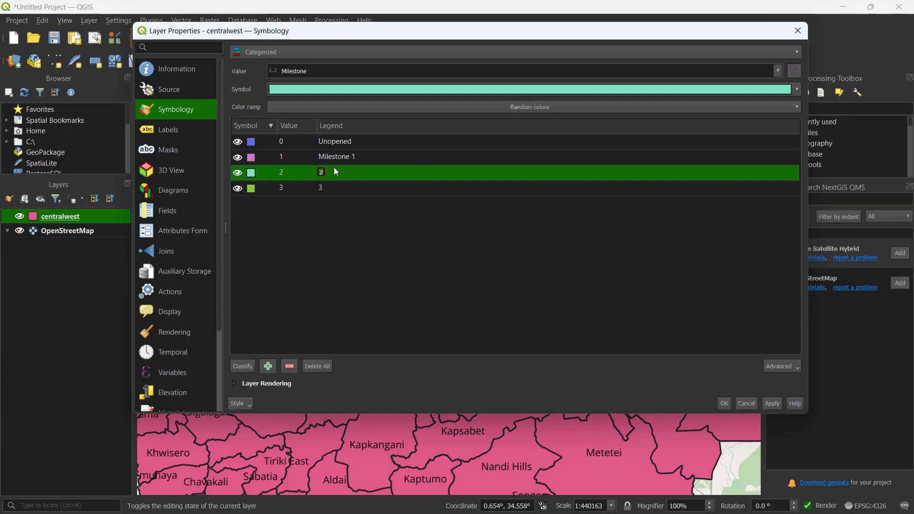
{"action": "type", "text": "Milestone 2"}
{"action": "key", "text": "Return"}
{"action": "double_click", "coordinate": [347, 173]}
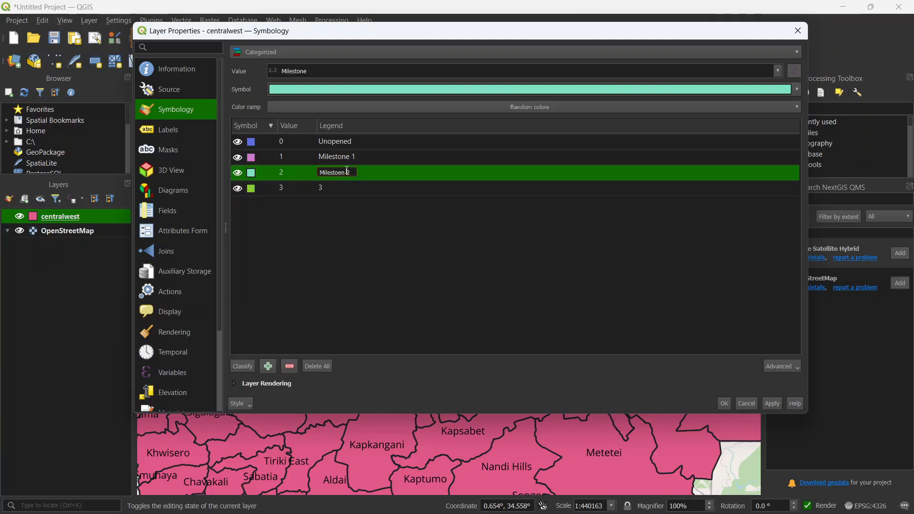
{"action": "key", "text": "BackSpace"}
{"action": "key", "text": "BackSpace"}
{"action": "type", "text": "n"}
{"action": "key", "text": "BackSpace"}
{"action": "type", "text": "e"}
{"action": "key", "text": "Return"}
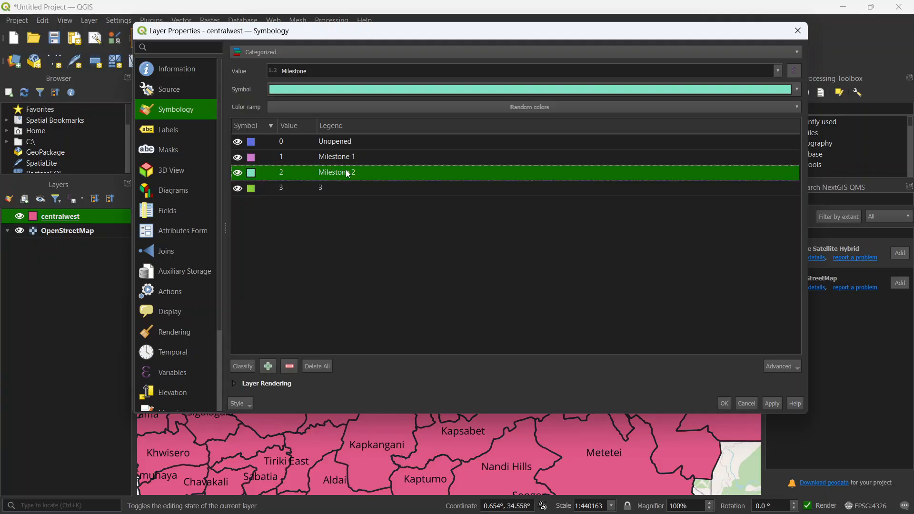
{"action": "double_click", "coordinate": [339, 189]}
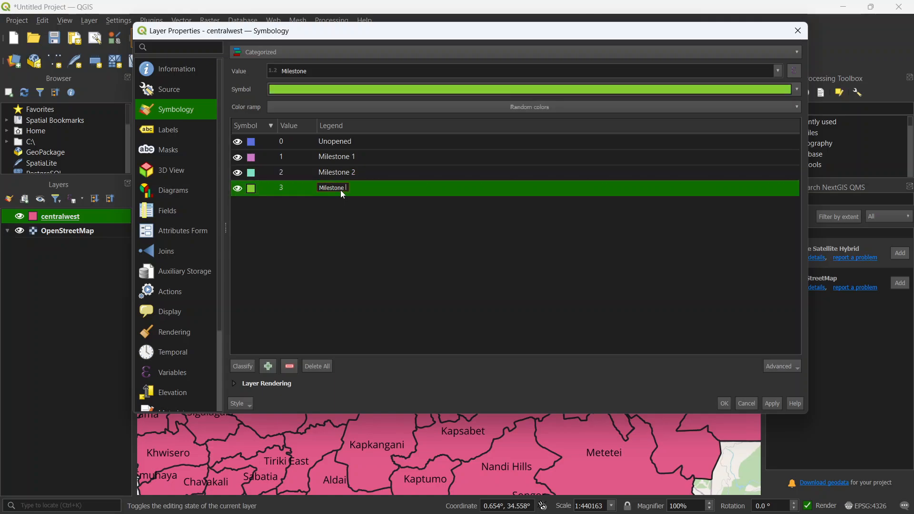
{"action": "key", "text": "Return"}
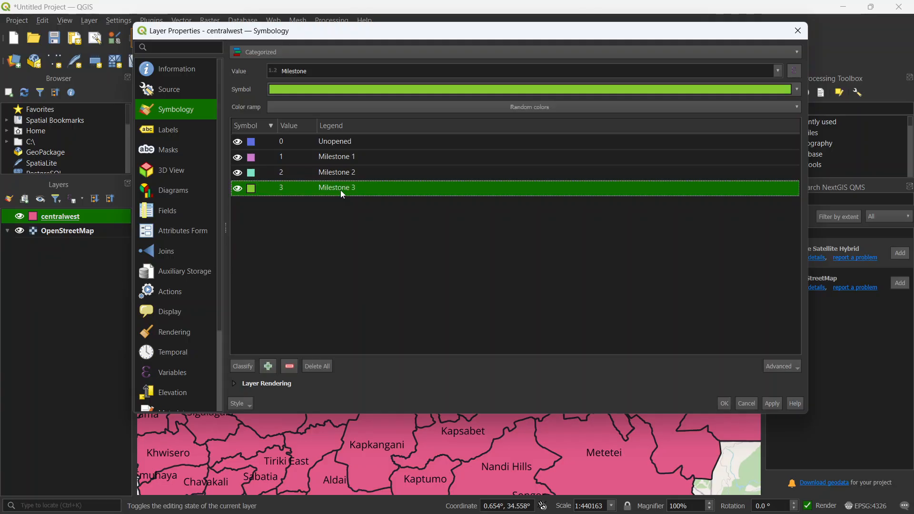
Step: Color the Unopened category pale green (#bccfb4) and the Milestone 1 category a medium light green from the recent colors
{"action": "left_click", "coordinate": [353, 146]}
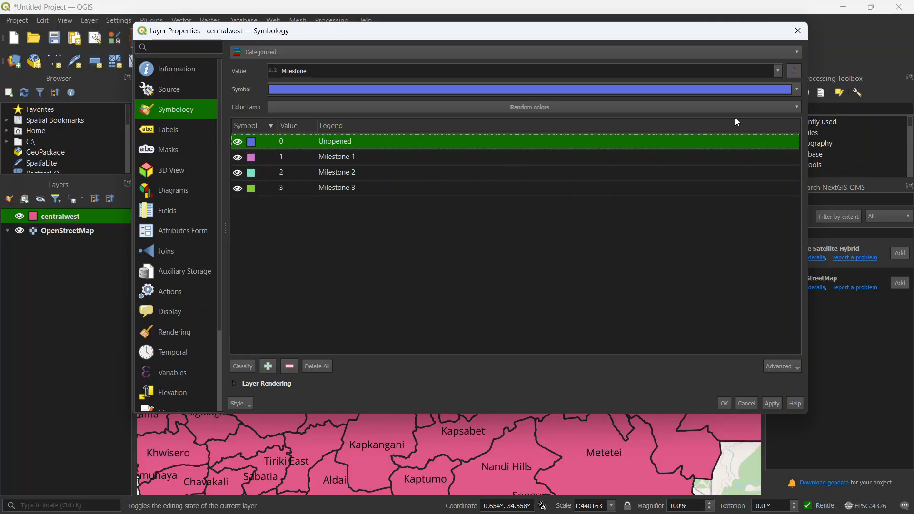
{"action": "left_click", "coordinate": [796, 90]}
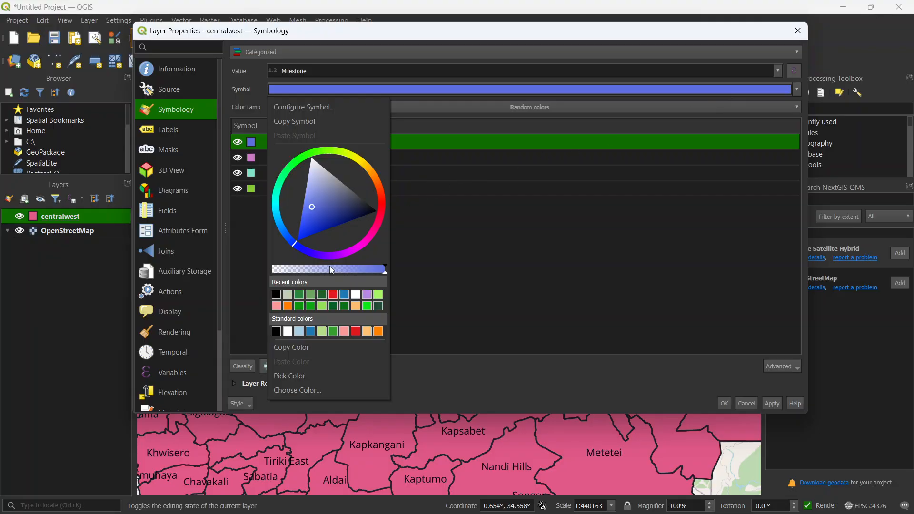
{"action": "left_click", "coordinate": [291, 294]}
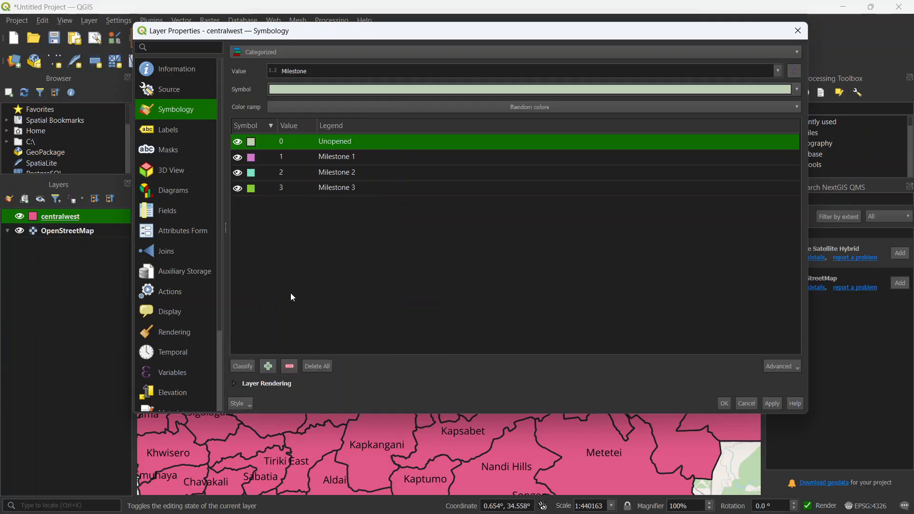
{"action": "left_click", "coordinate": [331, 163]}
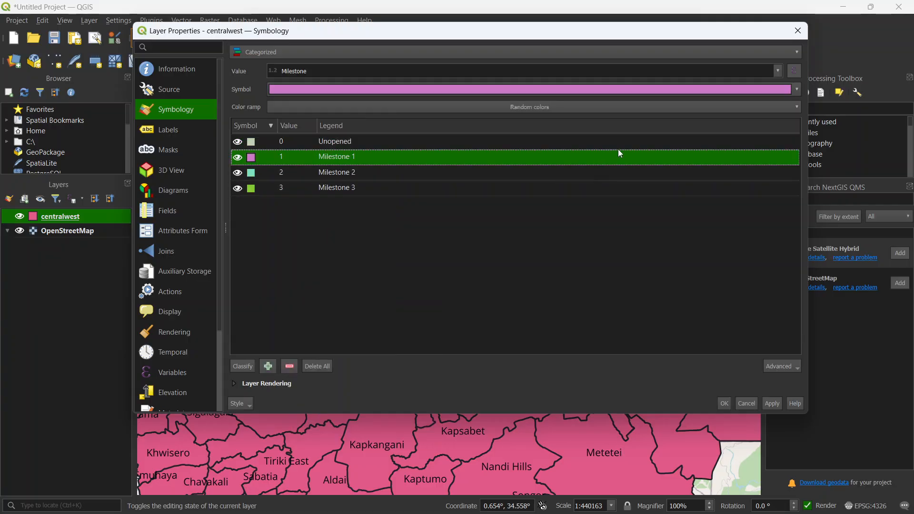
{"action": "left_click", "coordinate": [794, 89]}
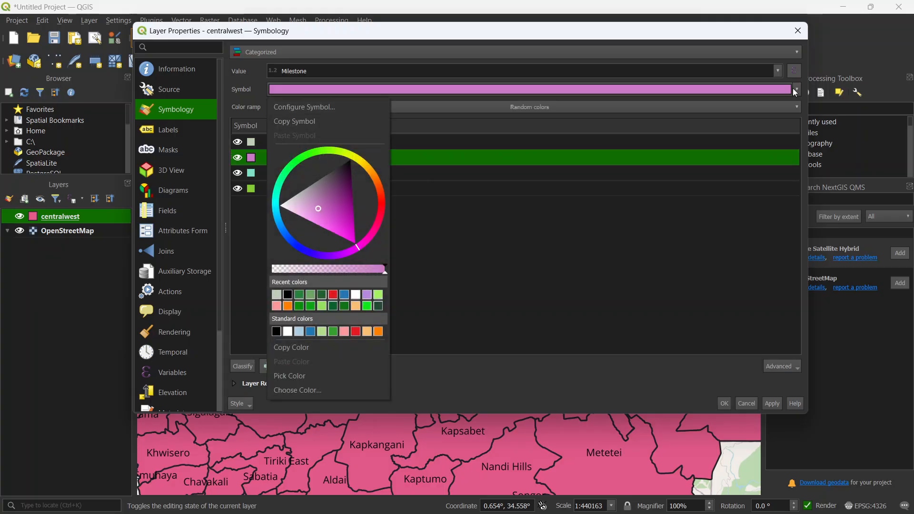
{"action": "left_click", "coordinate": [313, 294]}
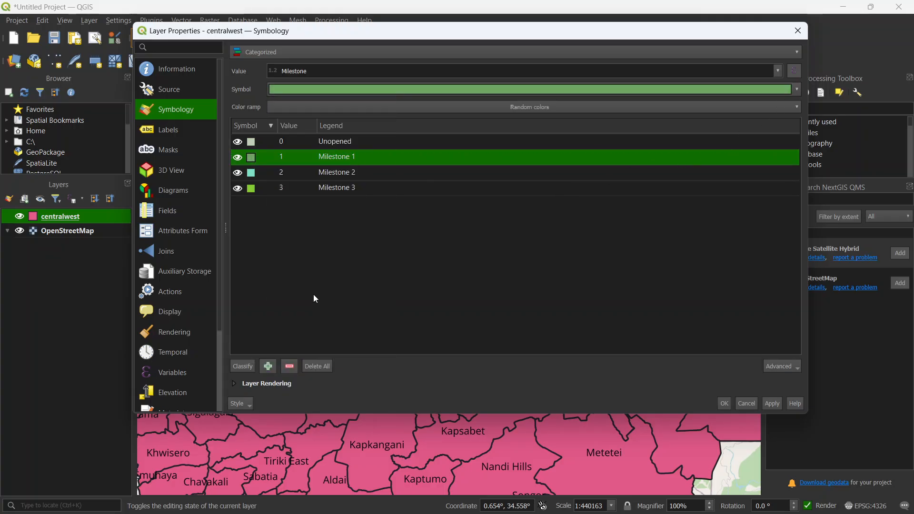
Step: Color Milestone 2 a deeper green and Milestone 3 the darkest green from the recent colors, and apply the symbology to the layer
{"action": "left_click", "coordinate": [293, 170]}
{"action": "left_click", "coordinate": [796, 89]}
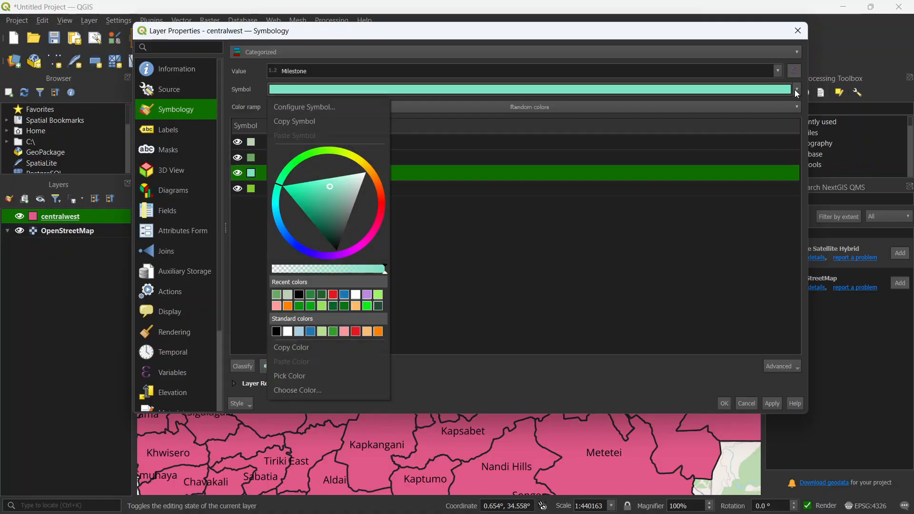
{"action": "left_click", "coordinate": [308, 295]}
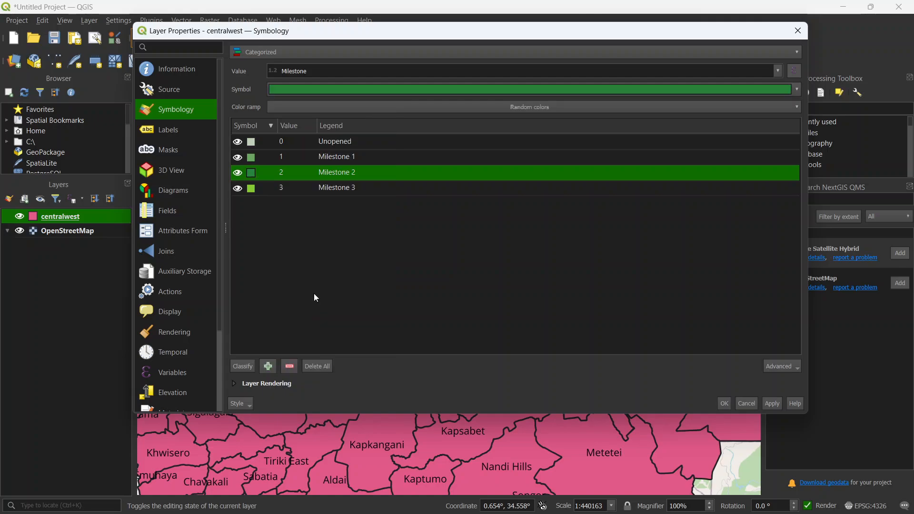
{"action": "left_click", "coordinate": [333, 188]}
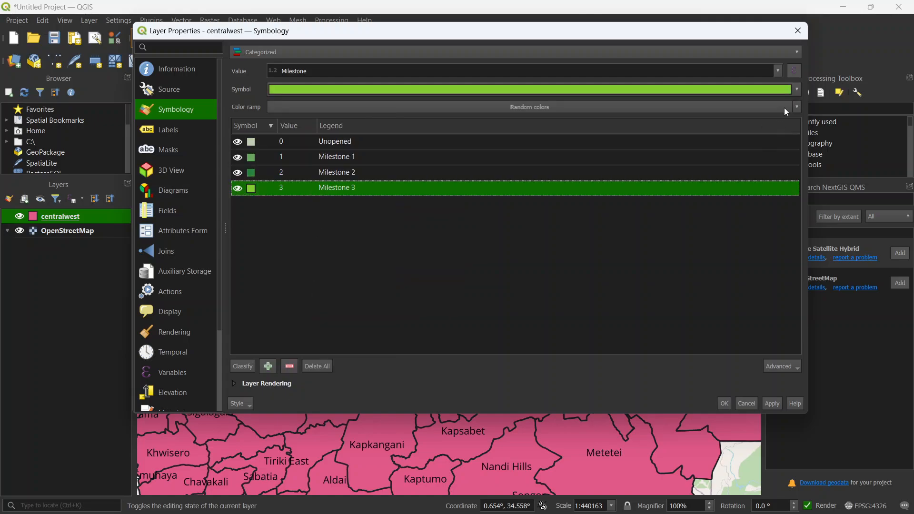
{"action": "left_click", "coordinate": [797, 89]}
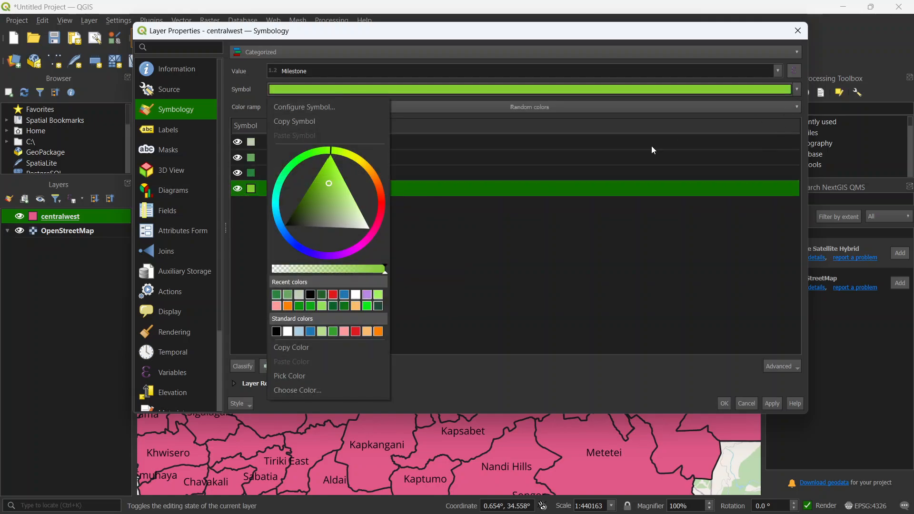
{"action": "left_click", "coordinate": [334, 295]}
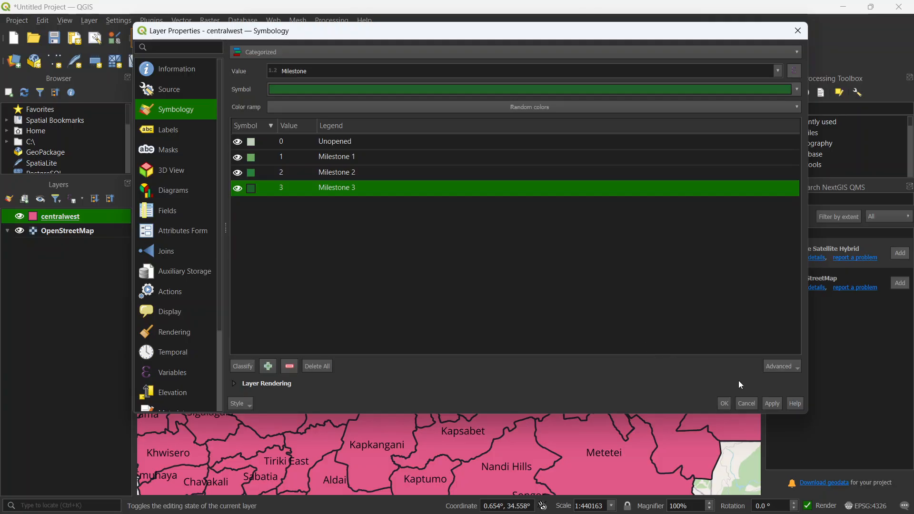
{"action": "left_click", "coordinate": [773, 404]}
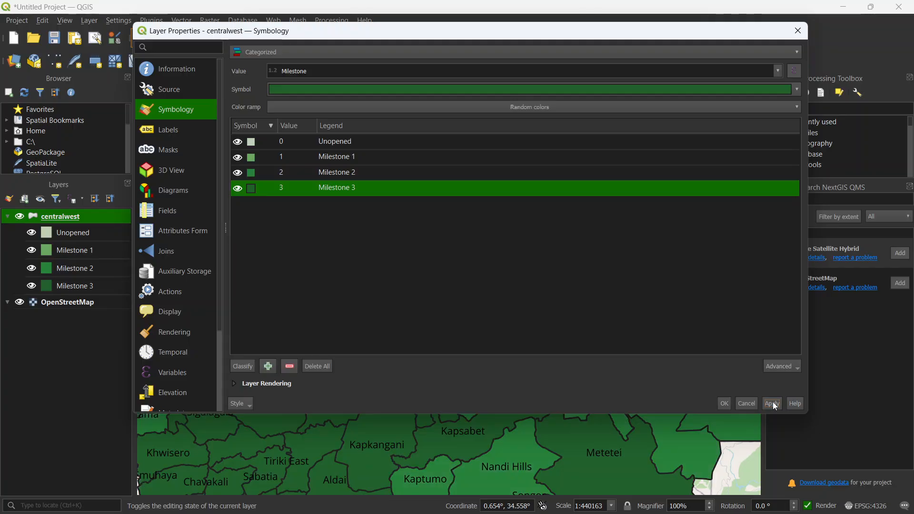
{"action": "left_click", "coordinate": [724, 403]}
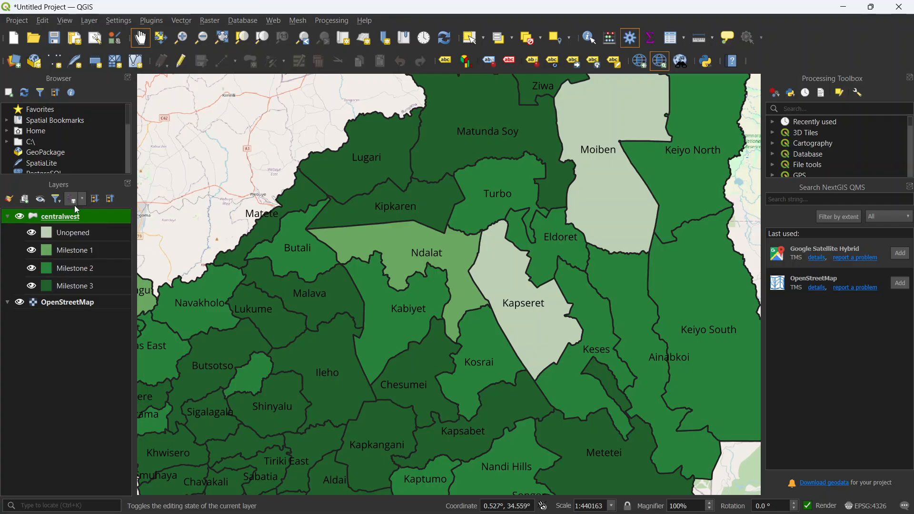
Step: Examine the milestone colors and cluster labels across the full extent of the centralwest layer and up close
{"action": "right_click", "coordinate": [61, 217]}
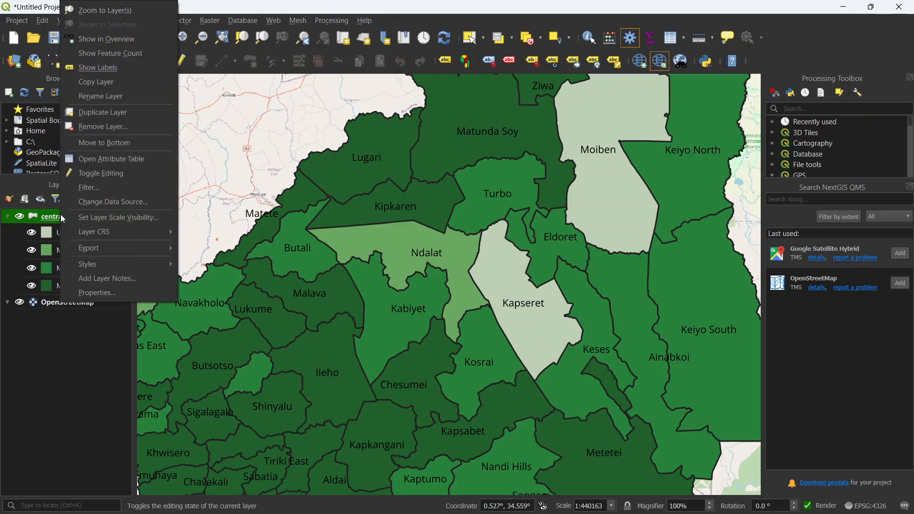
{"action": "left_click", "coordinate": [95, 10]}
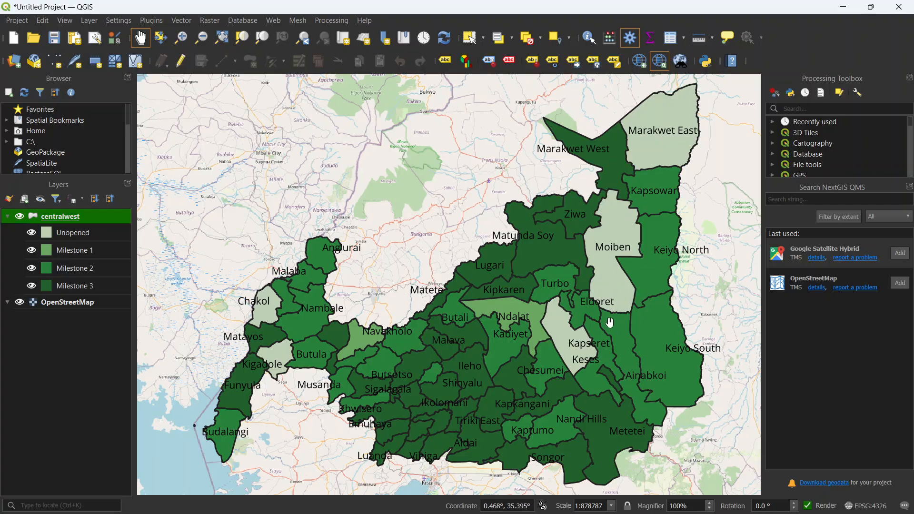
{"action": "scroll", "coordinate": [521, 316], "scroll_direction": "up", "scroll_amount": 1}
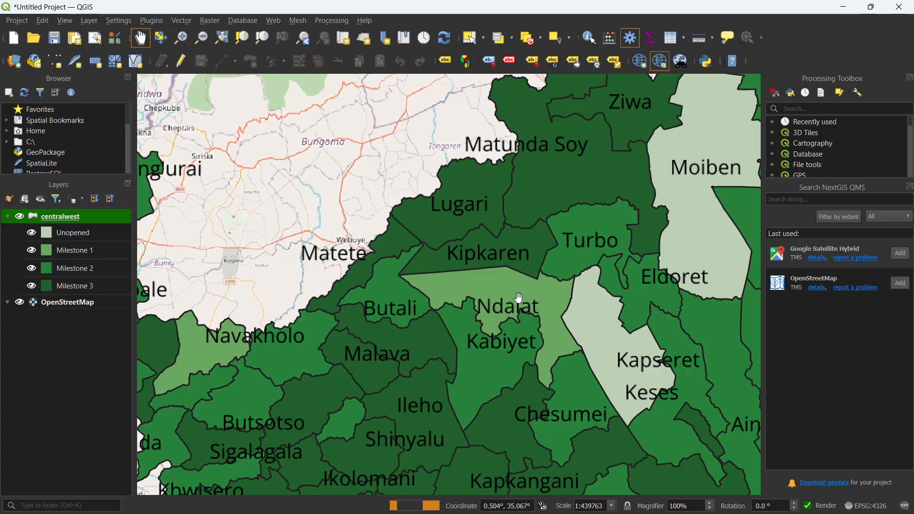
{"action": "left_click_drag", "start_coordinate": [533, 301], "coordinate": [480, 282]}
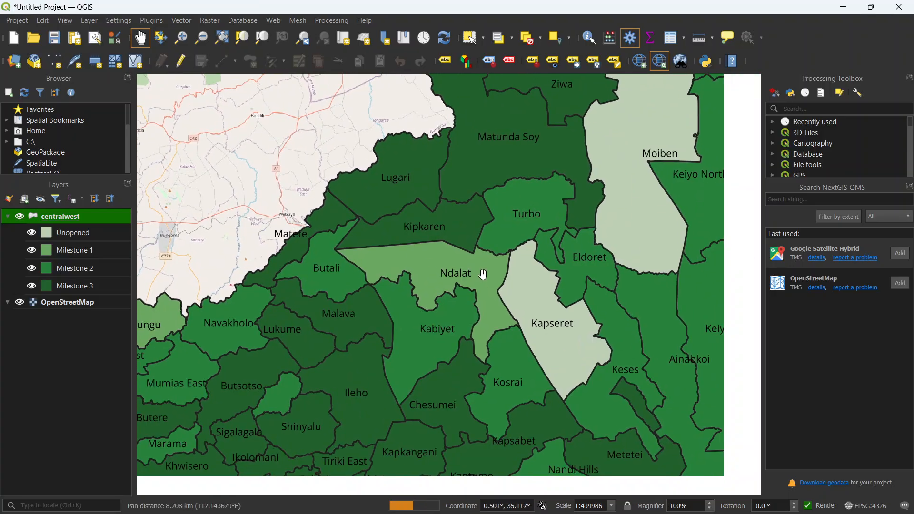
{"action": "left_click_drag", "start_coordinate": [348, 350], "coordinate": [383, 300]}
{"action": "left_click_drag", "start_coordinate": [380, 389], "coordinate": [427, 382]}
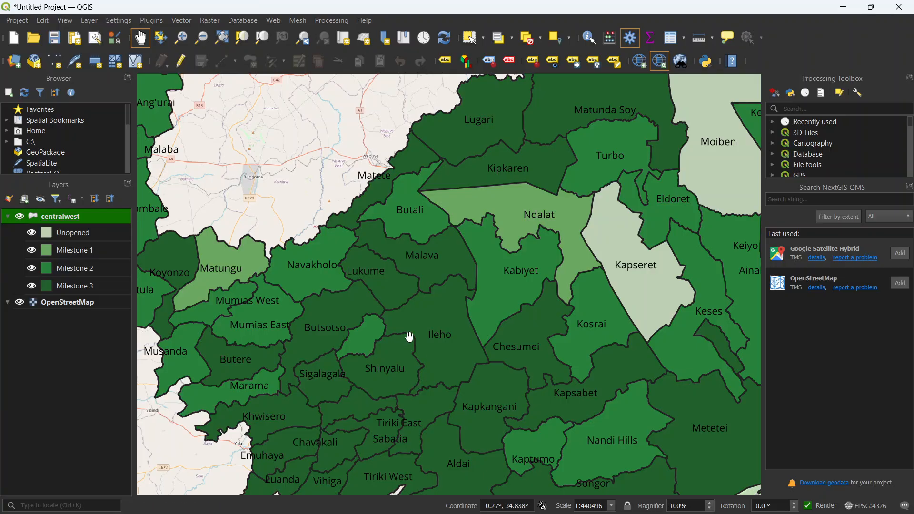
{"action": "scroll", "coordinate": [411, 330], "scroll_direction": "down", "scroll_amount": 1}
{"action": "left_click_drag", "start_coordinate": [434, 314], "coordinate": [429, 318]}
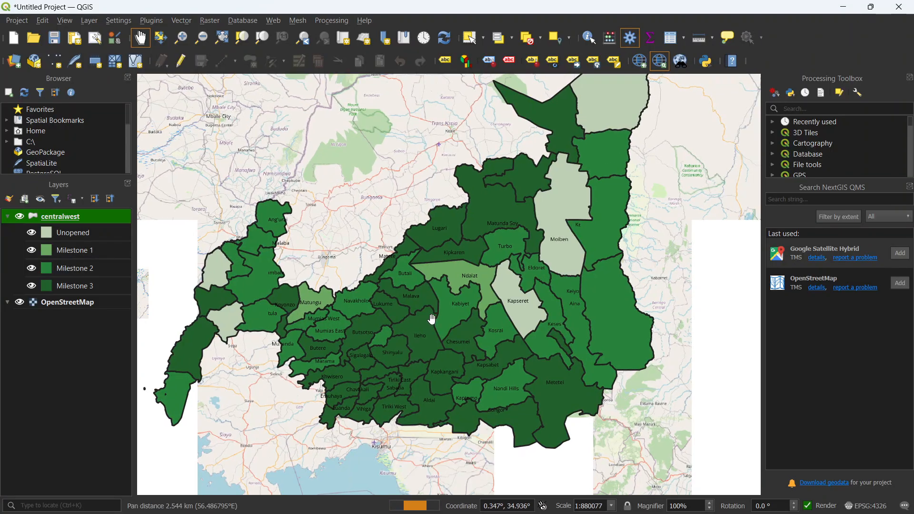
{"action": "key", "text": "ctrl+s"}
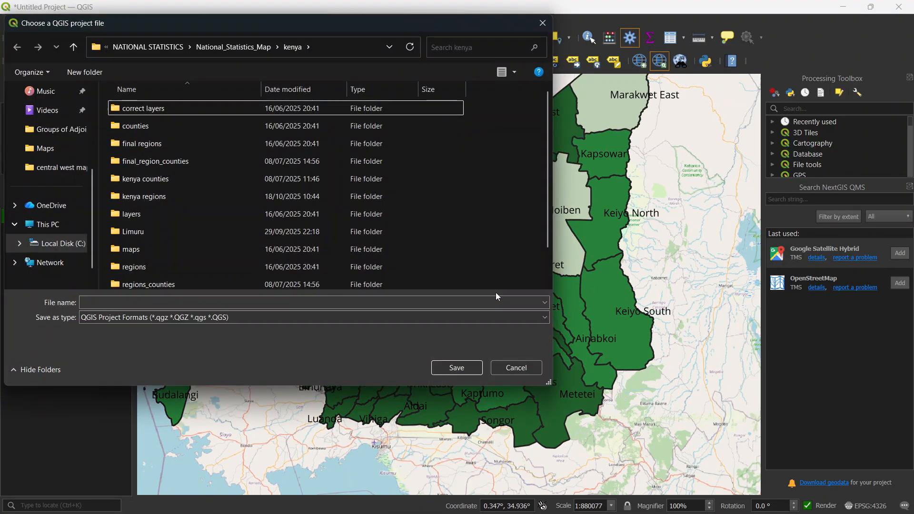
{"action": "left_click", "coordinate": [543, 23]}
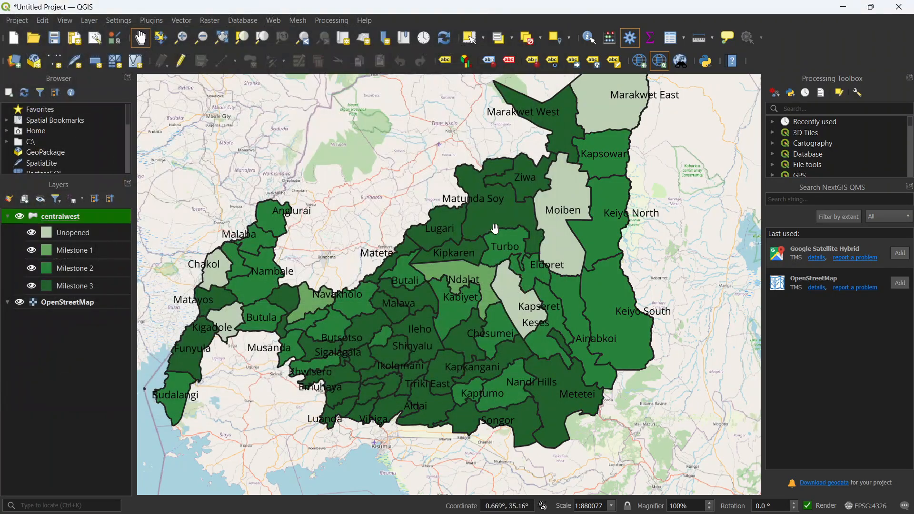
{"action": "left_click_drag", "start_coordinate": [504, 220], "coordinate": [443, 265]}
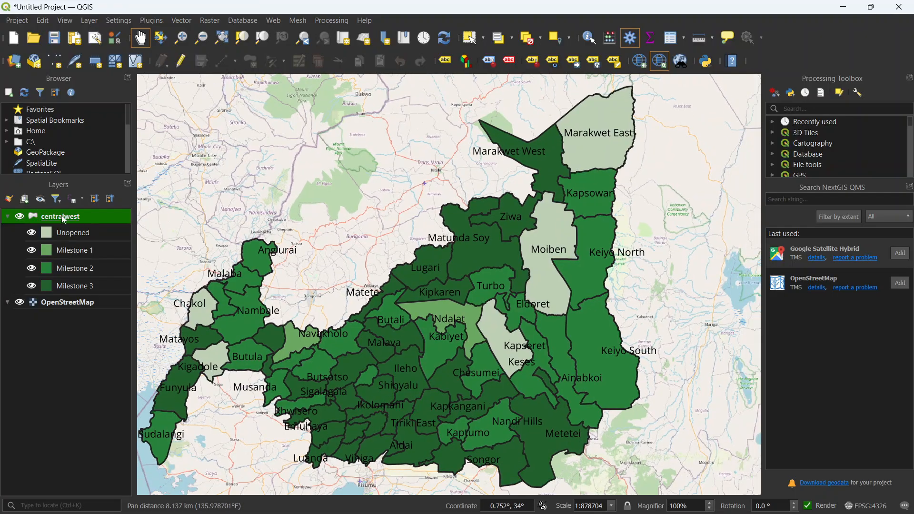
{"action": "key", "text": "ctrl+s"}
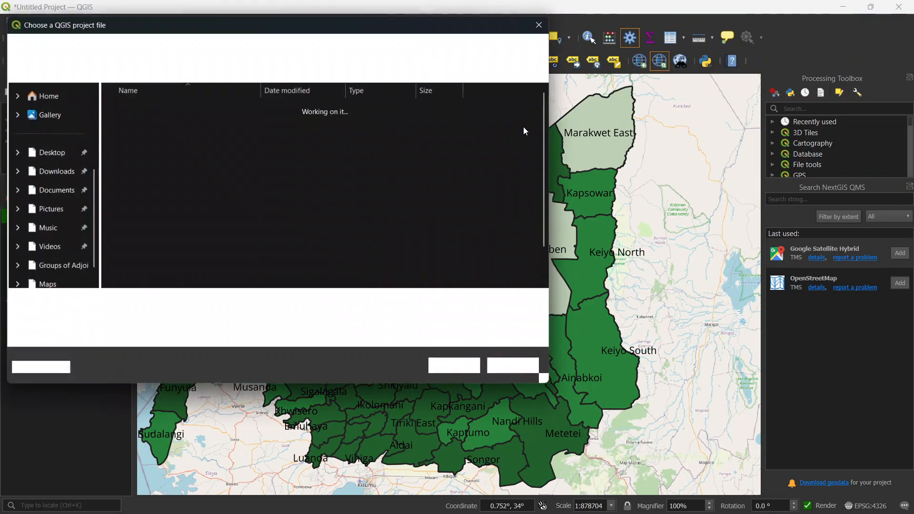
{"action": "left_click", "coordinate": [544, 24]}
Step: Center the centralwest layer in the map view and create a new print layout titled "testmap"
{"action": "left_click_drag", "start_coordinate": [466, 301], "coordinate": [481, 295]}
{"action": "left_click", "coordinate": [7, 20]}
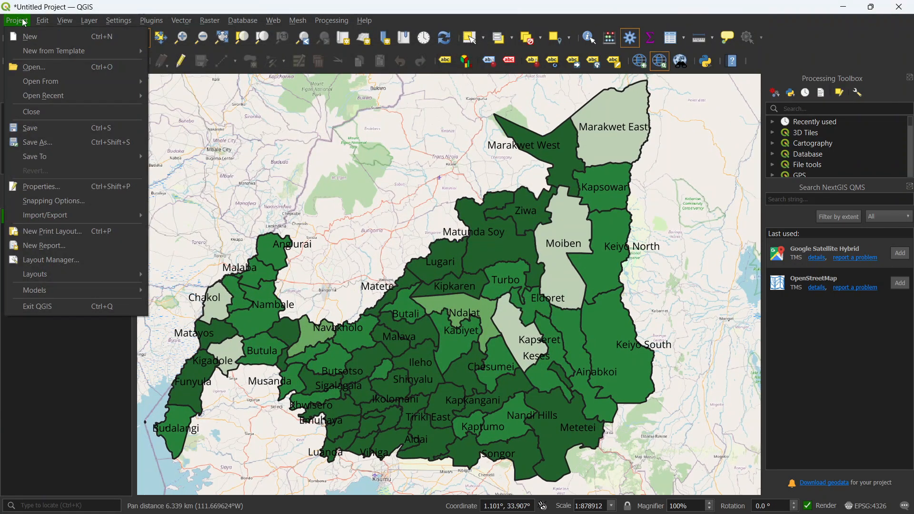
{"action": "left_click", "coordinate": [49, 230]}
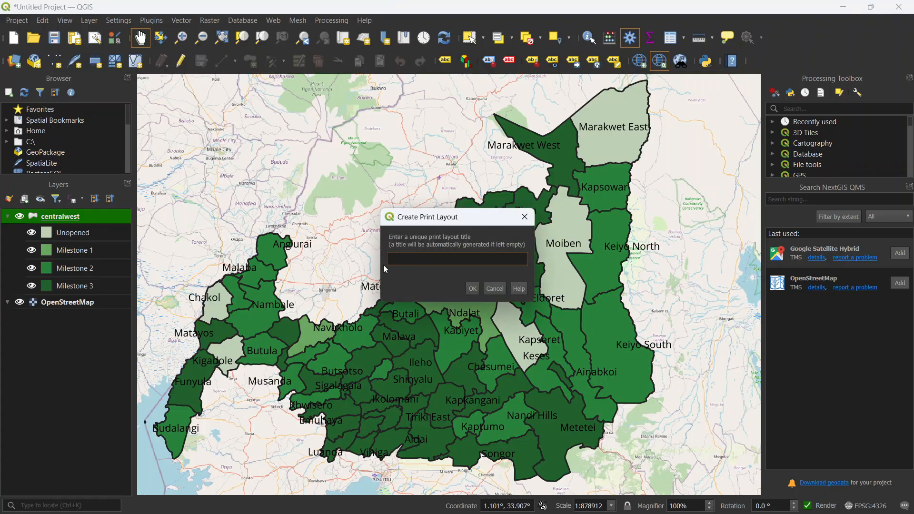
{"action": "type", "text": "testmap"}
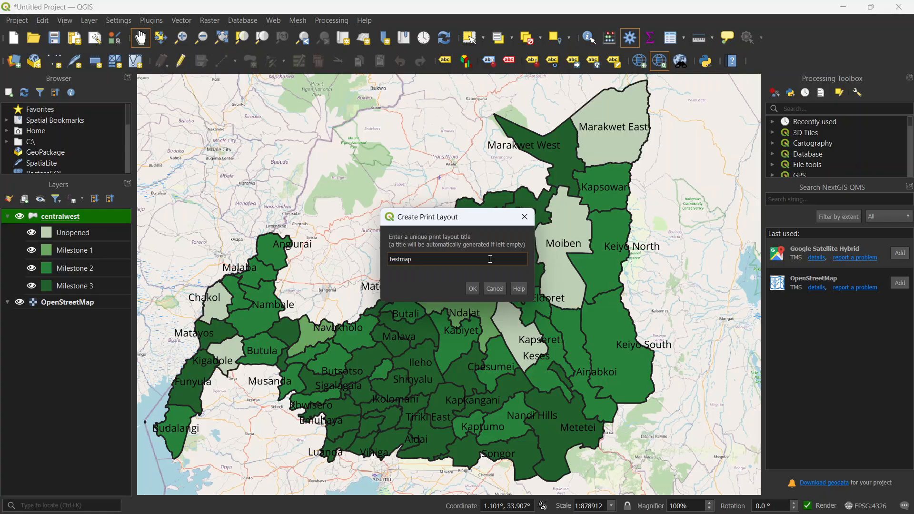
{"action": "key", "text": "Return"}
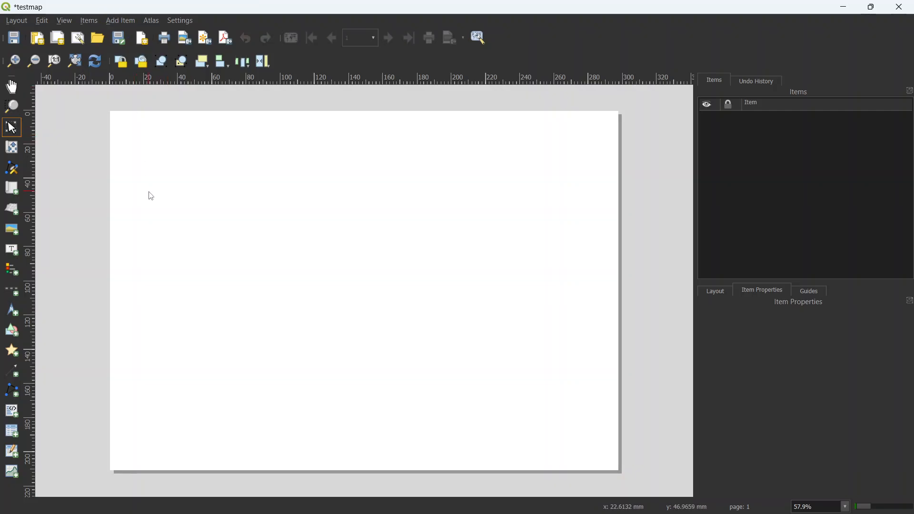
Step: Add a map item to the layout that fills most of the page, leaving a narrow margin on every side
{"action": "left_click", "coordinate": [119, 21]}
{"action": "left_click", "coordinate": [153, 37]}
{"action": "left_click_drag", "start_coordinate": [130, 132], "coordinate": [602, 453]}
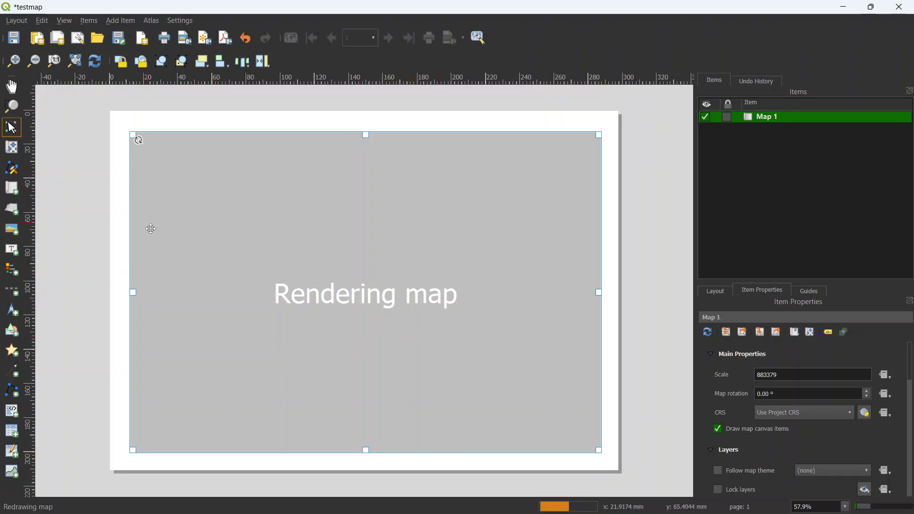
Step: Pull the map item's edges slightly inward so that it has wider, more even page margins on every side
{"action": "mouse_move", "coordinate": [515, 513]}
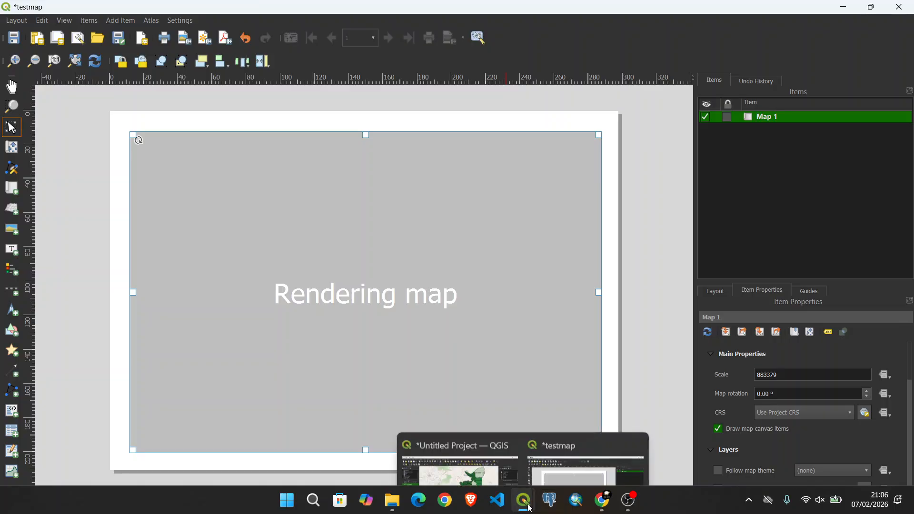
{"action": "left_click_drag", "start_coordinate": [134, 291], "coordinate": [139, 290]}
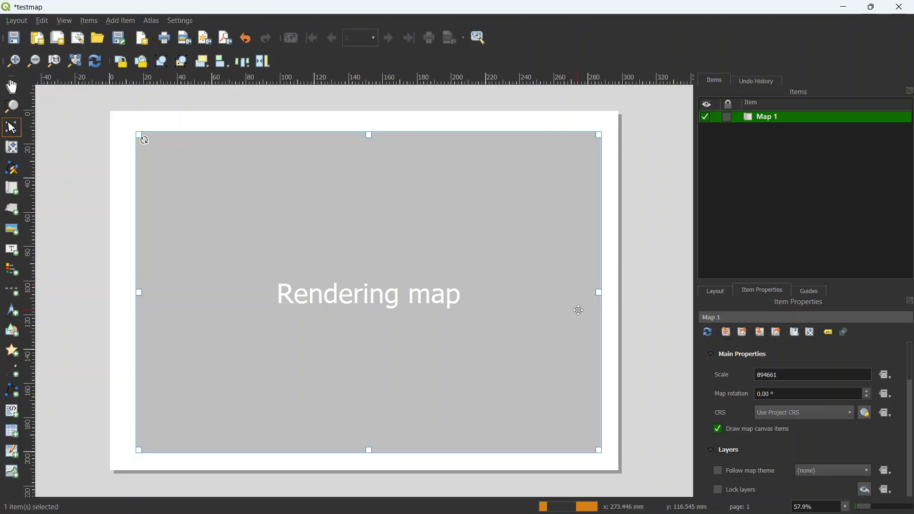
{"action": "left_click_drag", "start_coordinate": [606, 293], "coordinate": [595, 292]}
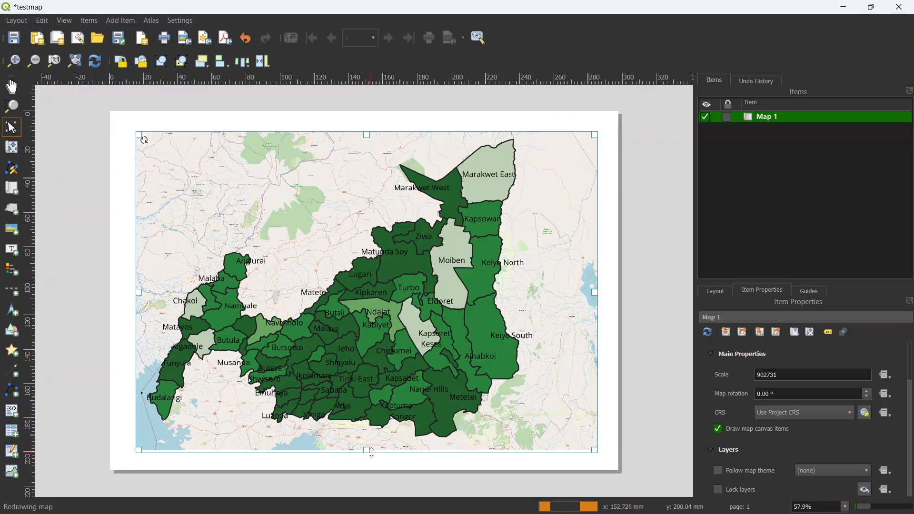
{"action": "left_click_drag", "start_coordinate": [370, 452], "coordinate": [365, 450]}
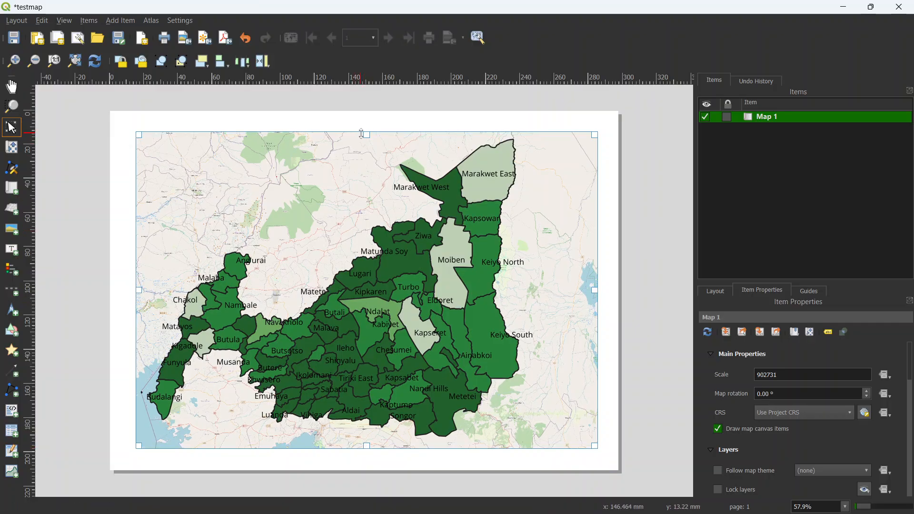
{"action": "left_click_drag", "start_coordinate": [363, 134], "coordinate": [366, 139]}
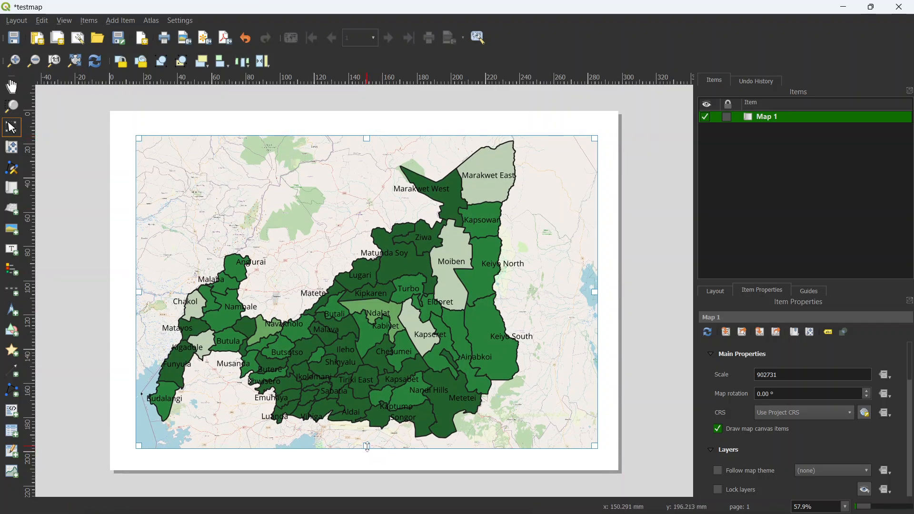
{"action": "left_click_drag", "start_coordinate": [367, 447], "coordinate": [365, 449]}
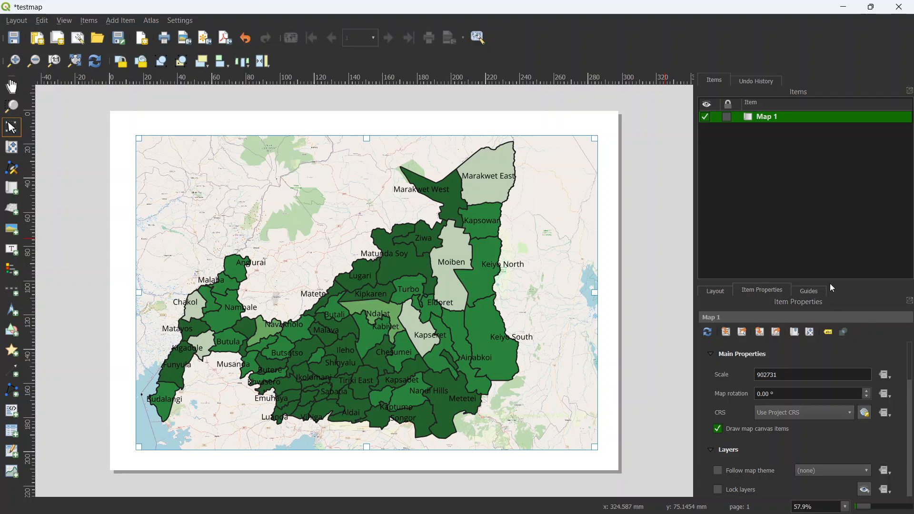
Step: Enlarge the properties area and review the layout settings, guides and main properties of the map item
{"action": "left_click_drag", "start_coordinate": [826, 281], "coordinate": [784, 209]}
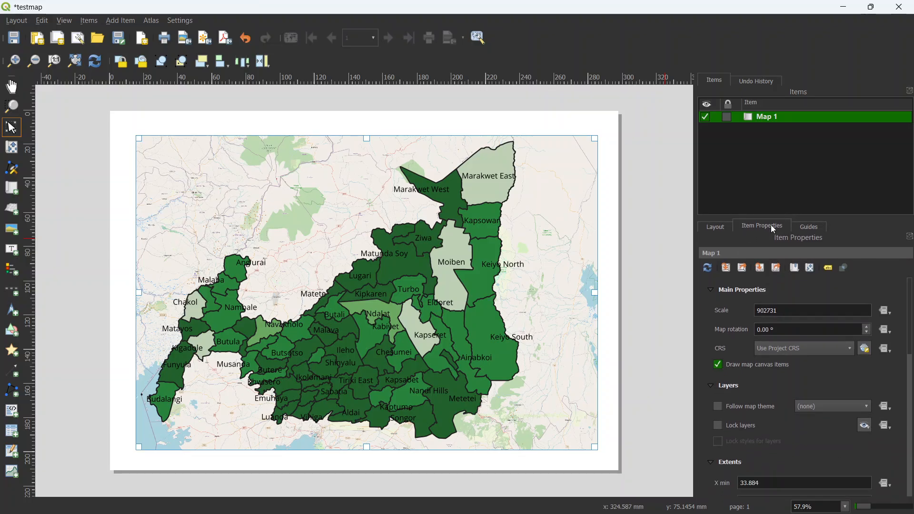
{"action": "left_click", "coordinate": [714, 227]}
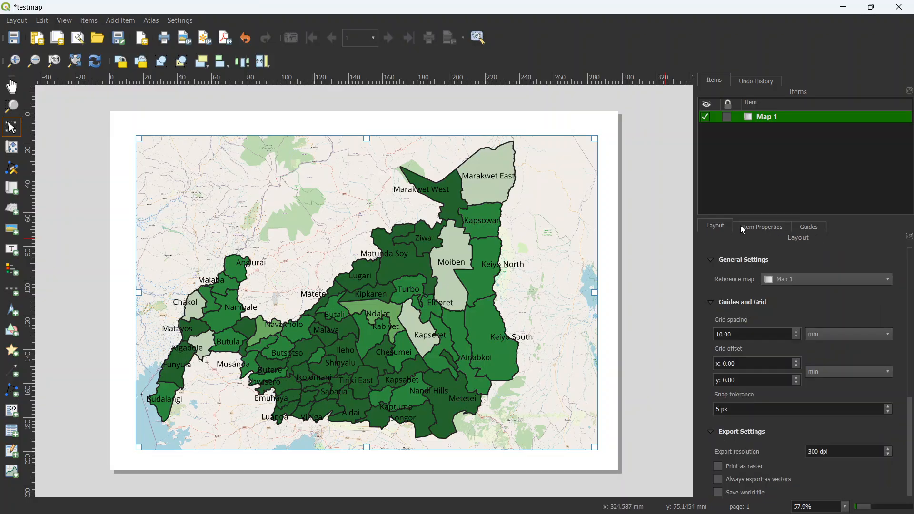
{"action": "left_click", "coordinate": [767, 227]}
{"action": "left_click", "coordinate": [801, 225]}
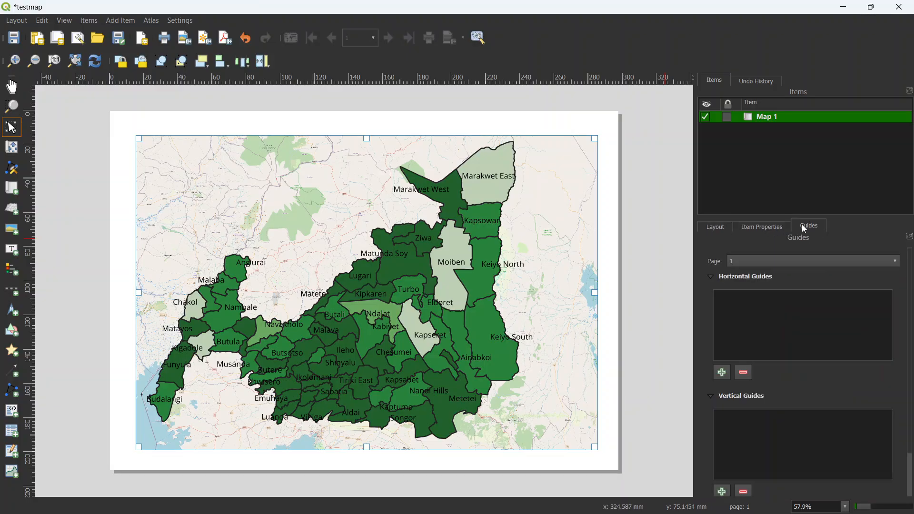
{"action": "left_click", "coordinate": [766, 228]}
{"action": "double_click", "coordinate": [767, 311]}
{"action": "left_click", "coordinate": [791, 311]}
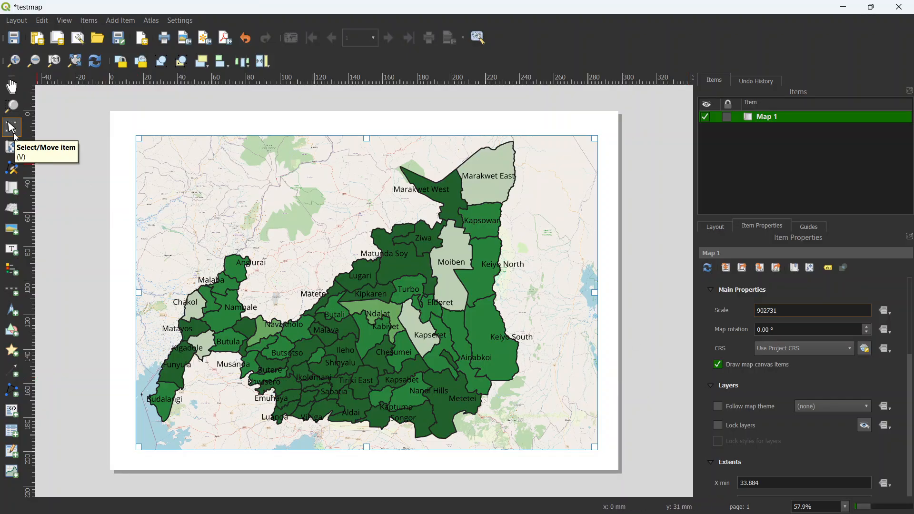
Step: Nudge the map item slightly up the page and shift its content a little upward within its boundary
{"action": "left_click_drag", "start_coordinate": [359, 299], "coordinate": [363, 294]}
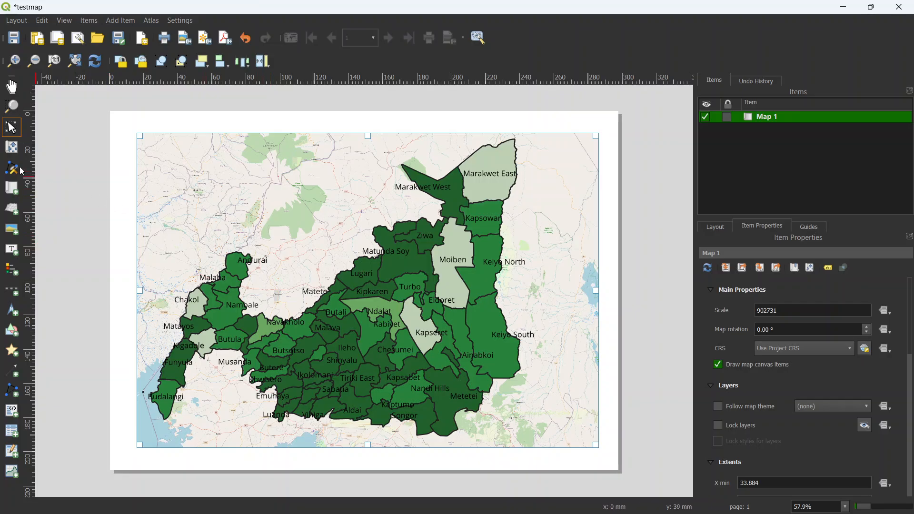
{"action": "left_click", "coordinate": [12, 147]}
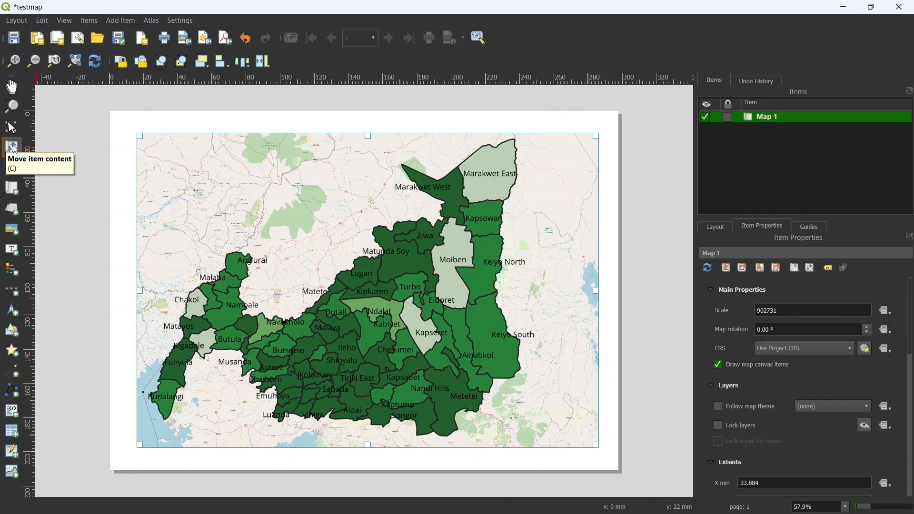
{"action": "mouse_move", "coordinate": [413, 340]}
{"action": "left_mouse_down"}
{"action": "mouse_move", "coordinate": [437, 335]}
{"action": "mouse_move", "coordinate": [412, 333]}
{"action": "left_mouse_up"}
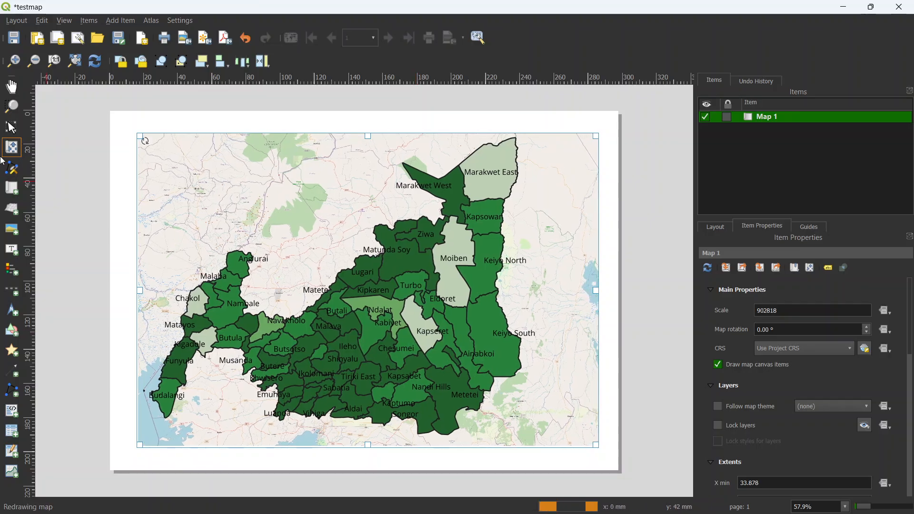
{"action": "left_click", "coordinate": [12, 127]}
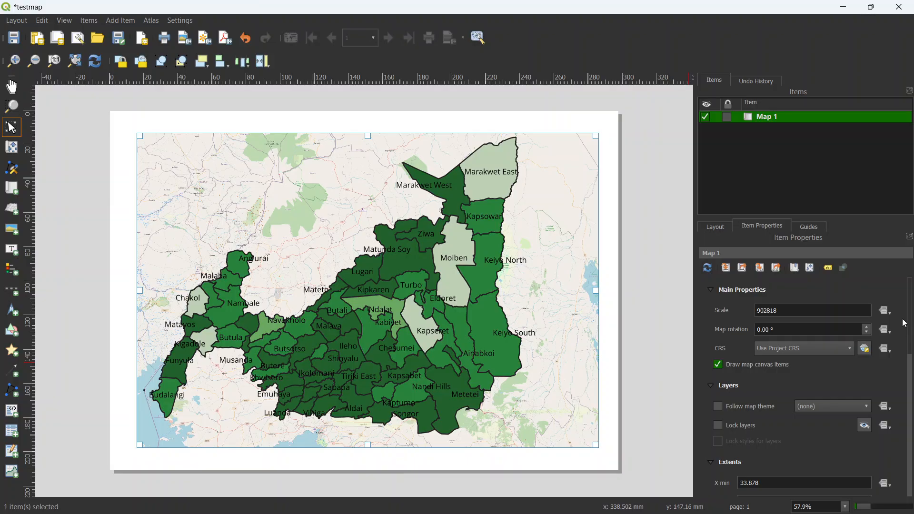
Step: Enable a frame around the map item
{"action": "scroll", "coordinate": [911, 308], "scroll_direction": "down", "scroll_amount": 5}
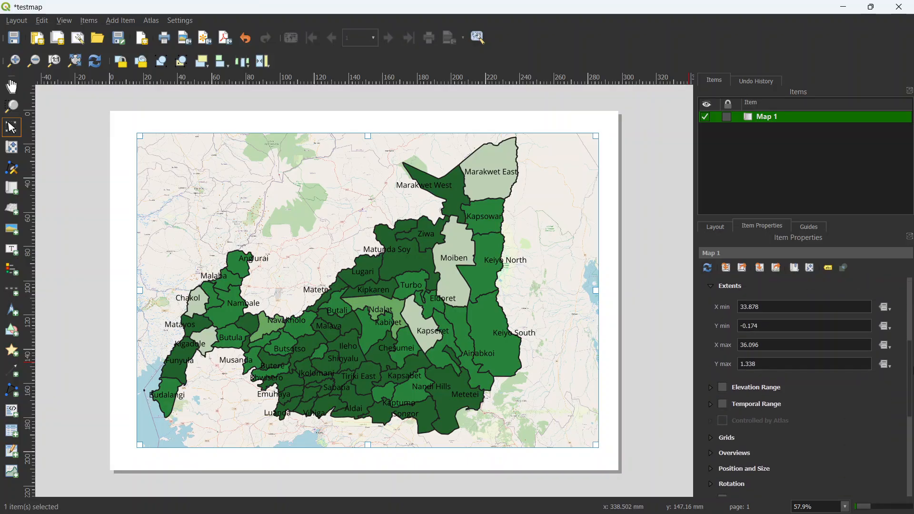
{"action": "scroll", "coordinate": [804, 381], "scroll_direction": "down", "scroll_amount": 3}
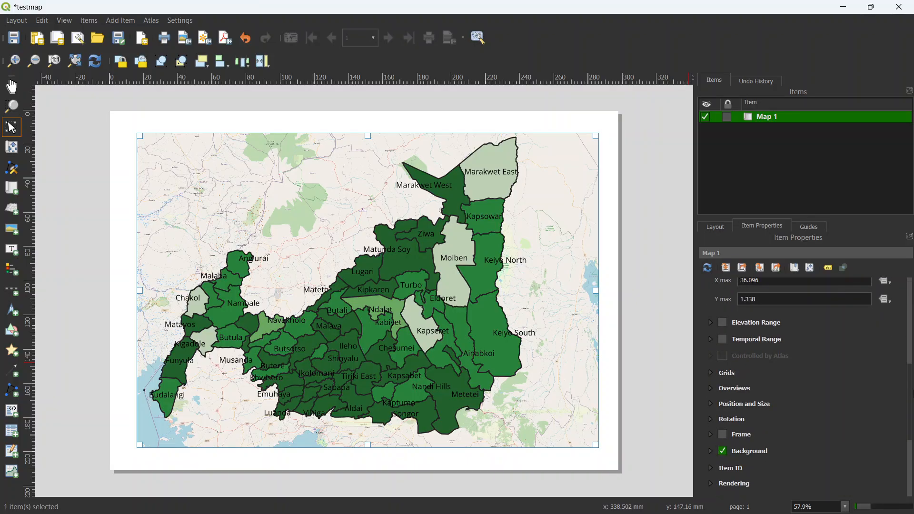
{"action": "left_click", "coordinate": [723, 434]}
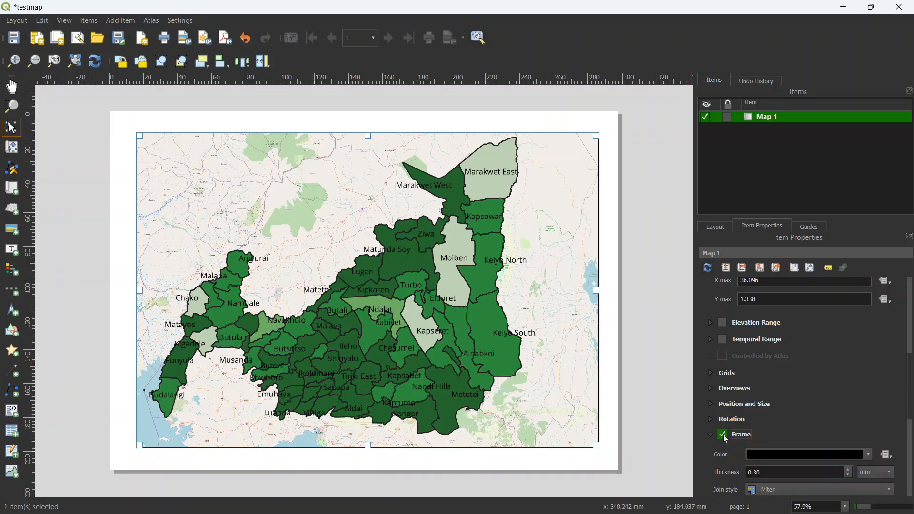
Step: Add a dynamic Project Title label about 95 mm wide in the page margin above the map
{"action": "left_click", "coordinate": [127, 21]}
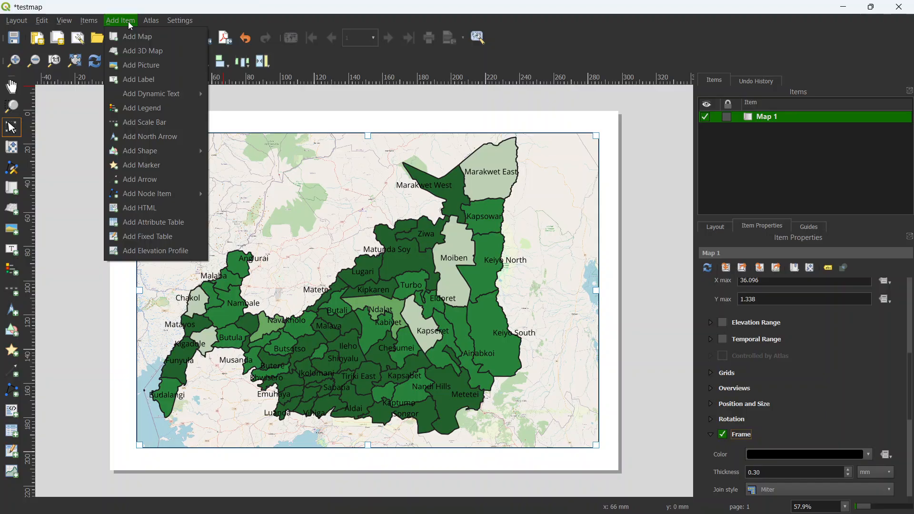
{"action": "mouse_move", "coordinate": [143, 91]}
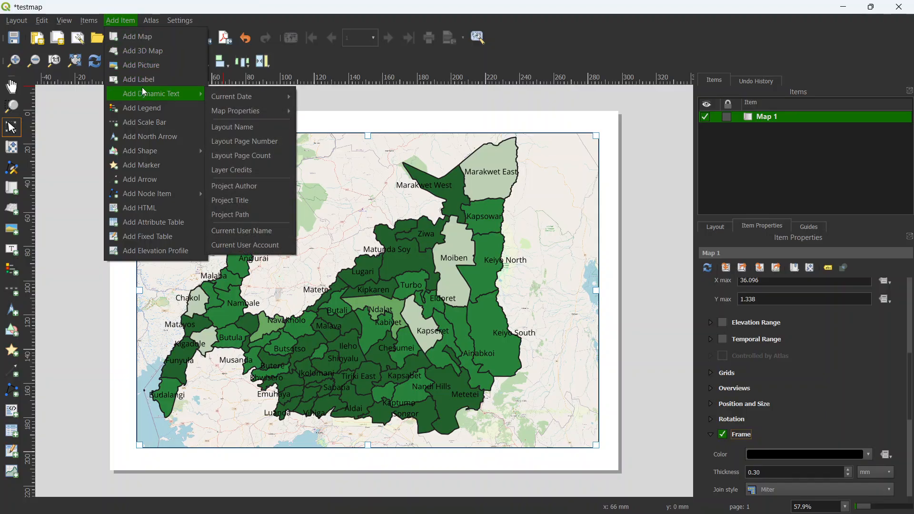
{"action": "left_click", "coordinate": [245, 200]}
{"action": "left_click_drag", "start_coordinate": [300, 117], "coordinate": [466, 129]}
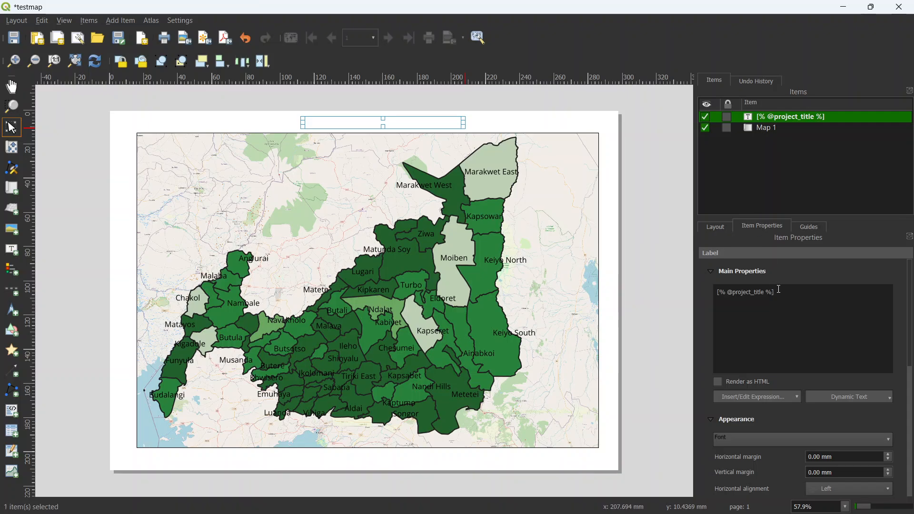
Step: Replace the title label's expression with the text "MOVEMENT OF CLUSTERS"
{"action": "triple_click", "coordinate": [775, 289]}
{"action": "type", "text": "Movement"}
{"action": "key", "text": "BackSpace"}
{"action": "key", "text": "BackSpace"}
{"action": "key", "text": "BackSpace"}
{"action": "key", "text": "BackSpace"}
{"action": "key", "text": "BackSpace"}
{"action": "key", "text": "BackSpace"}
{"action": "key", "text": "BackSpace"}
{"action": "key", "text": "BackSpace"}
{"action": "type", "text": "MOV"}
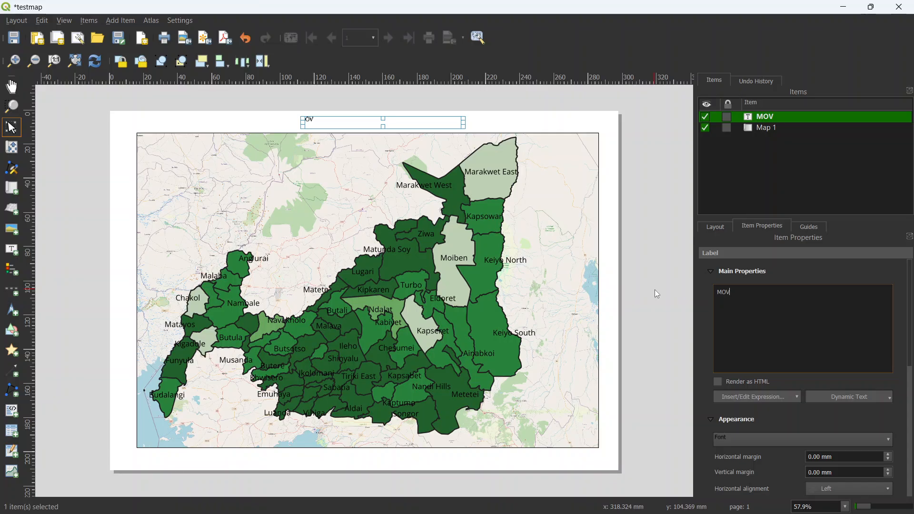
{"action": "type", "text": "EMENT OF CLUSTERS"}
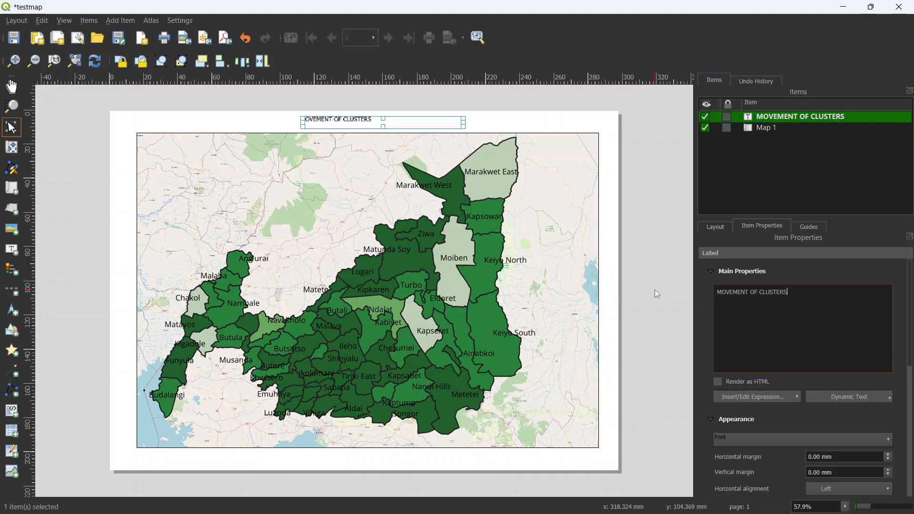
Step: Set the title label's horizontal alignment to Center and its vertical alignment to Vertical Center
{"action": "left_click_drag", "start_coordinate": [809, 219], "coordinate": [791, 156]}
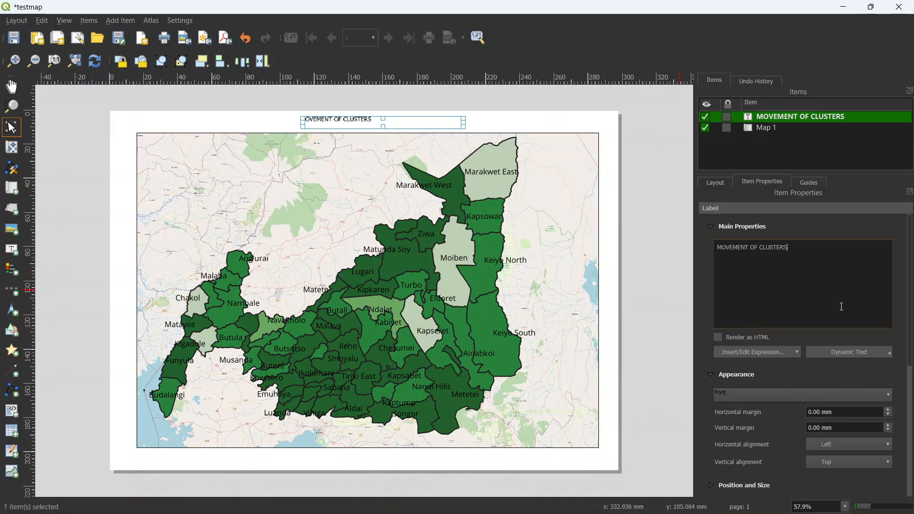
{"action": "left_click_drag", "start_coordinate": [909, 298], "coordinate": [913, 306]}
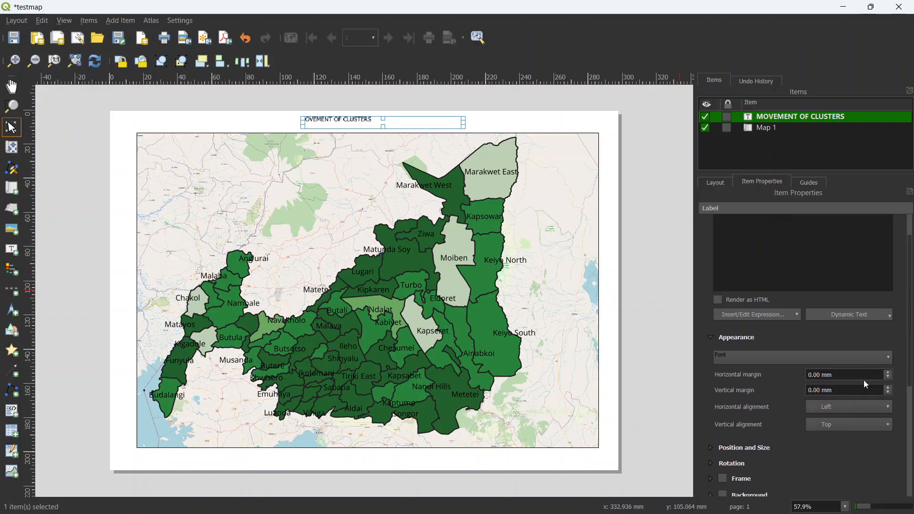
{"action": "left_click", "coordinate": [838, 407]}
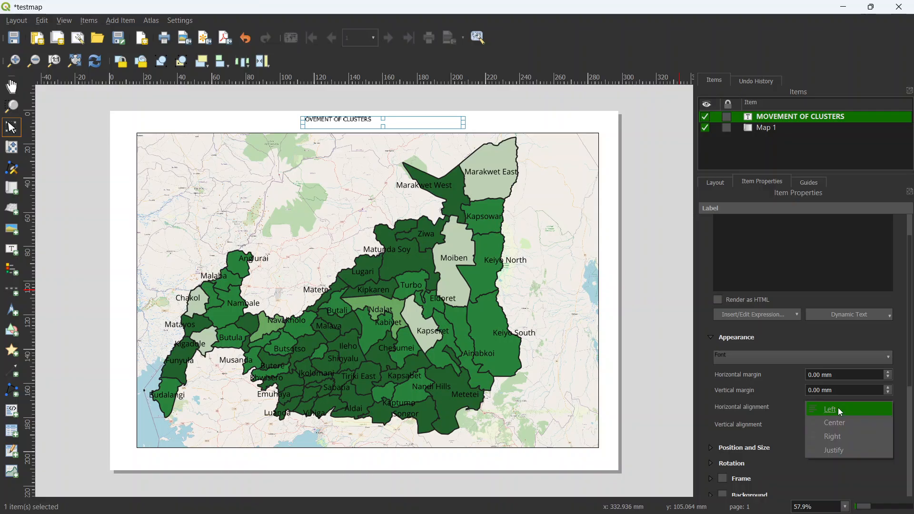
{"action": "left_click", "coordinate": [835, 422]}
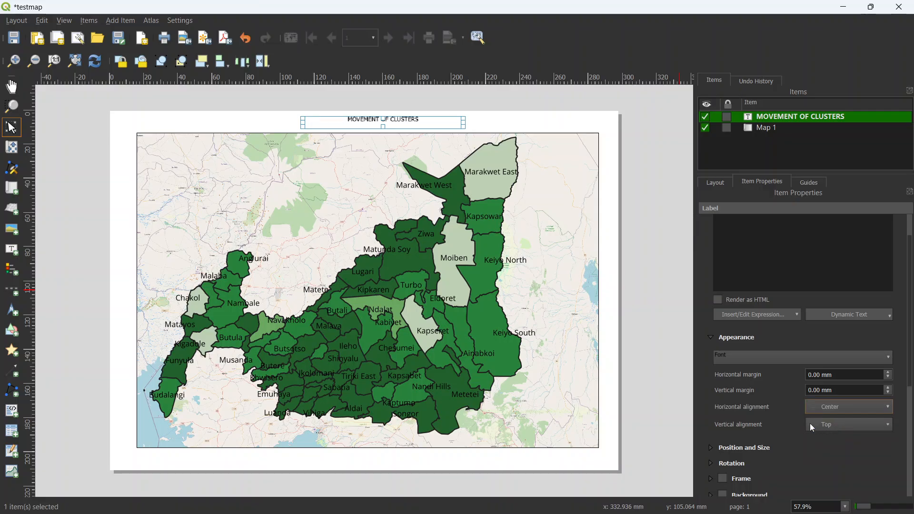
{"action": "left_click", "coordinate": [852, 428]}
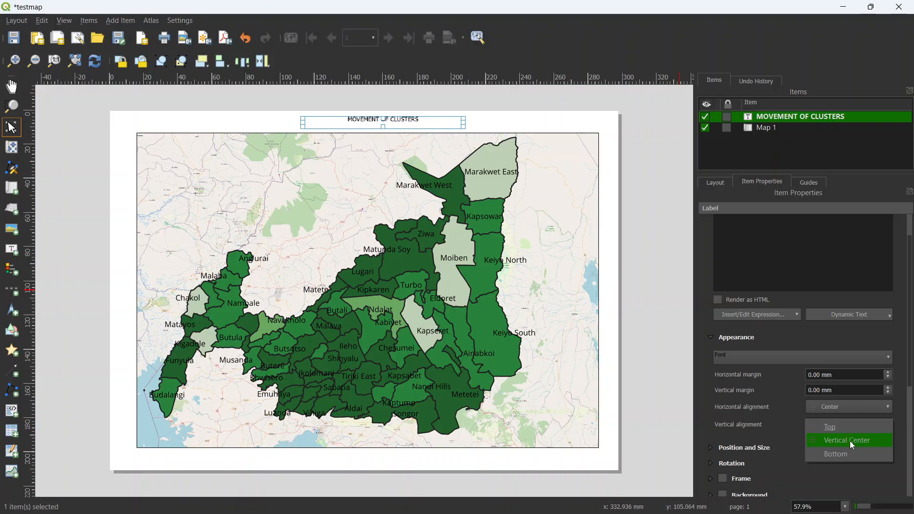
{"action": "left_click", "coordinate": [850, 441]}
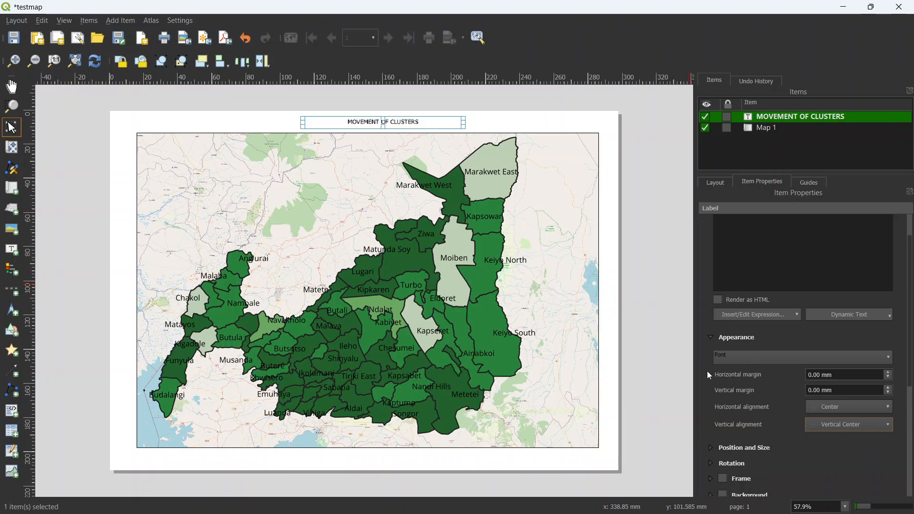
Step: Set the title label's font size to 15 points and underline the text
{"action": "left_click", "coordinate": [743, 356]}
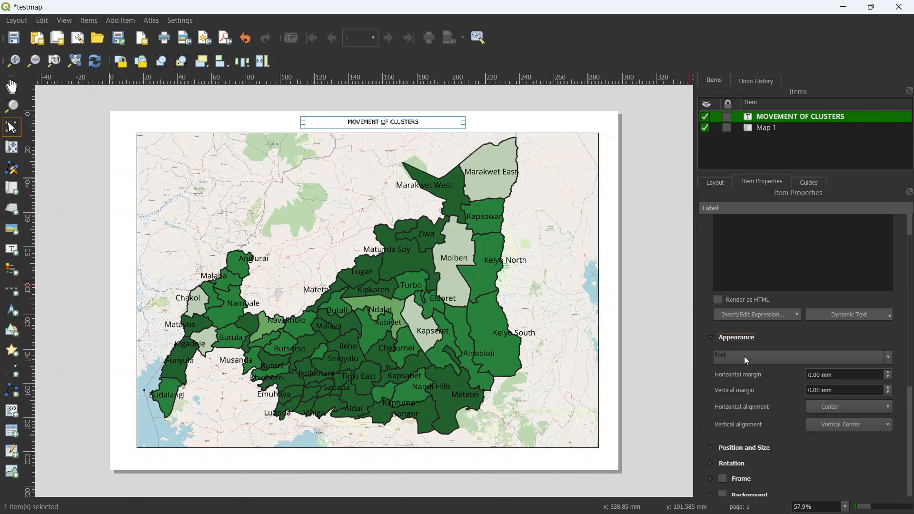
{"action": "left_click", "coordinate": [783, 358]}
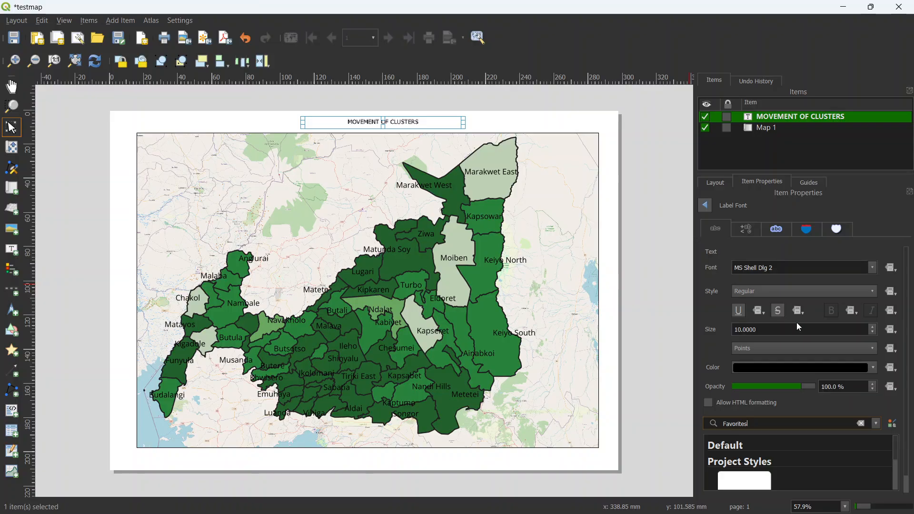
{"action": "left_click", "coordinate": [872, 327]}
{"action": "left_click", "coordinate": [873, 327]}
{"action": "left_click", "coordinate": [873, 327]}
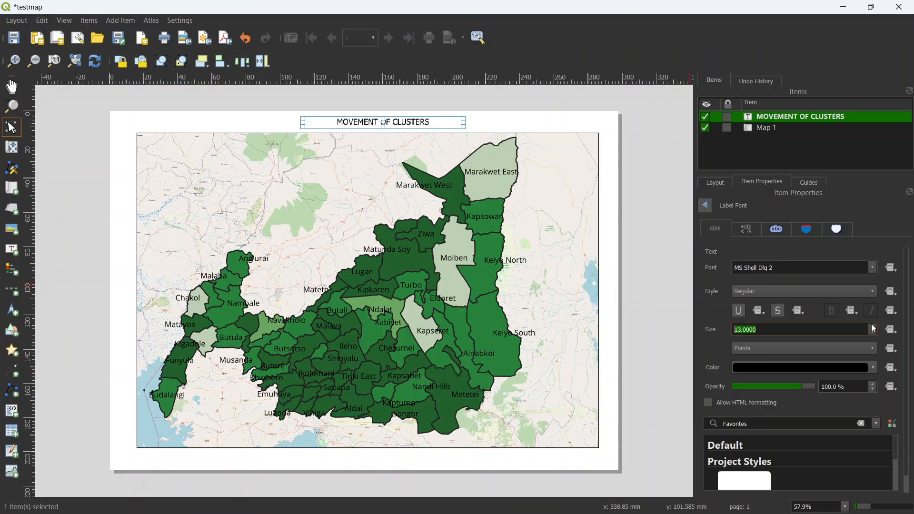
{"action": "left_click", "coordinate": [873, 327]}
{"action": "left_click", "coordinate": [873, 327]}
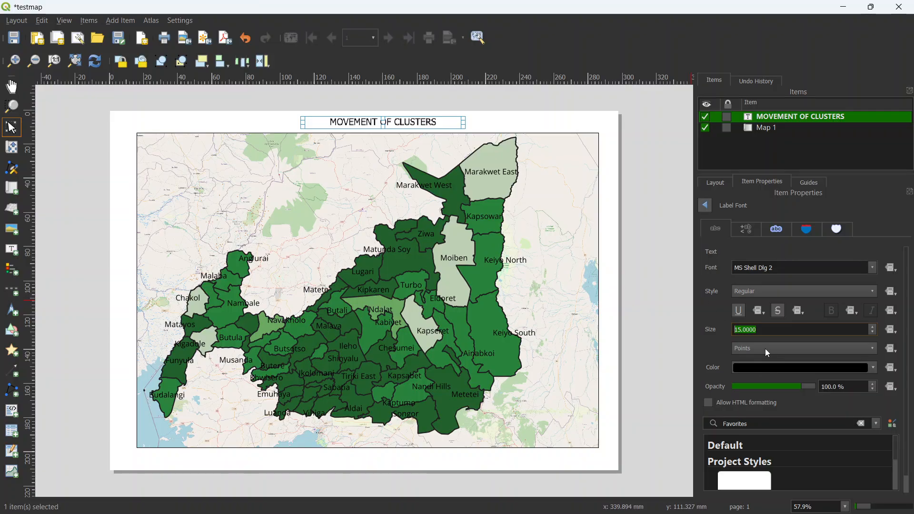
{"action": "left_click", "coordinate": [738, 310]}
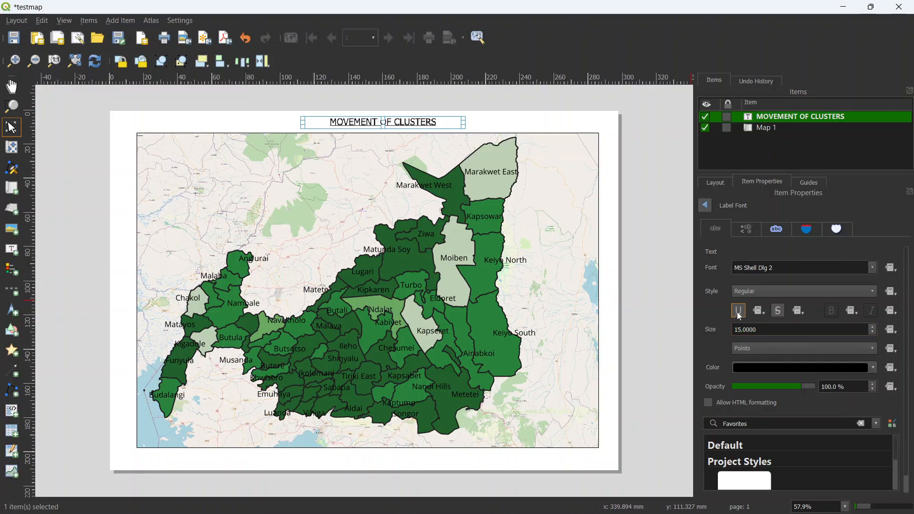
Step: Move the title label sideways to center it above the map and select the map item
{"action": "left_click_drag", "start_coordinate": [360, 122], "coordinate": [341, 116]}
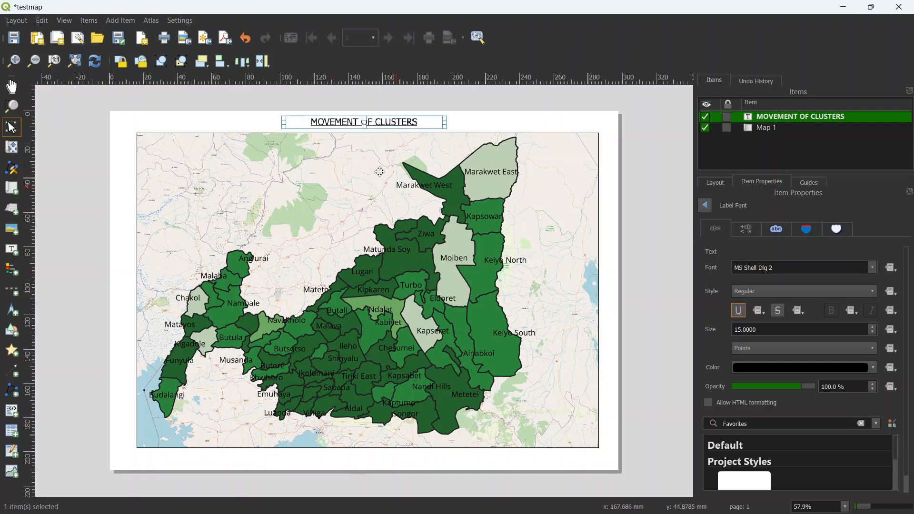
{"action": "left_click", "coordinate": [352, 149]}
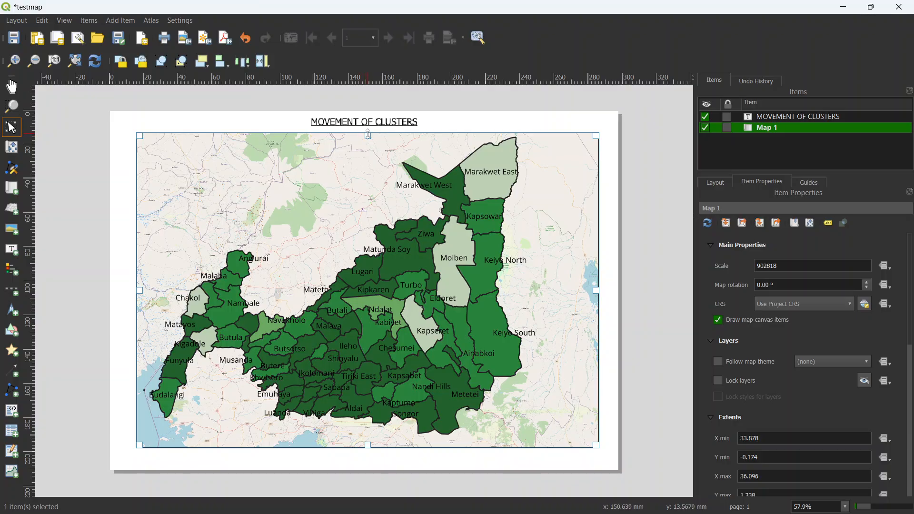
Step: Lower the map frame's upper edge slightly and move the title label down closer to the map
{"action": "left_click_drag", "start_coordinate": [368, 137], "coordinate": [365, 139]}
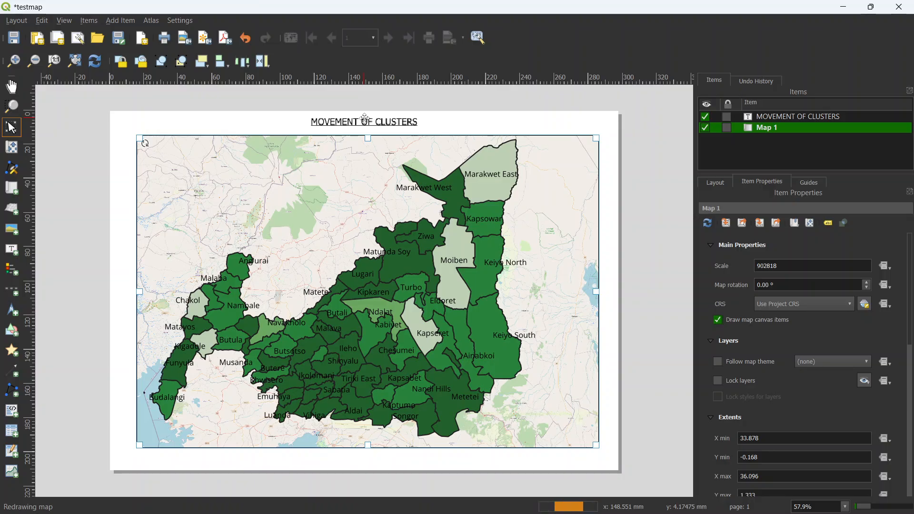
{"action": "left_click", "coordinate": [357, 120]}
{"action": "left_click_drag", "start_coordinate": [356, 120], "coordinate": [349, 124]}
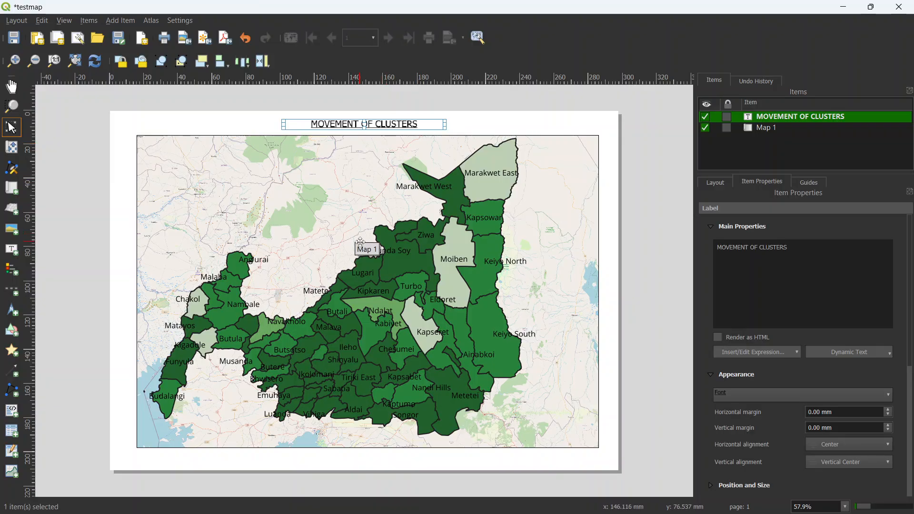
Step: Add a north arrow in the map's upper-right corner, using the NorthArrow_07 symbol with a black fill
{"action": "left_click", "coordinate": [127, 21]}
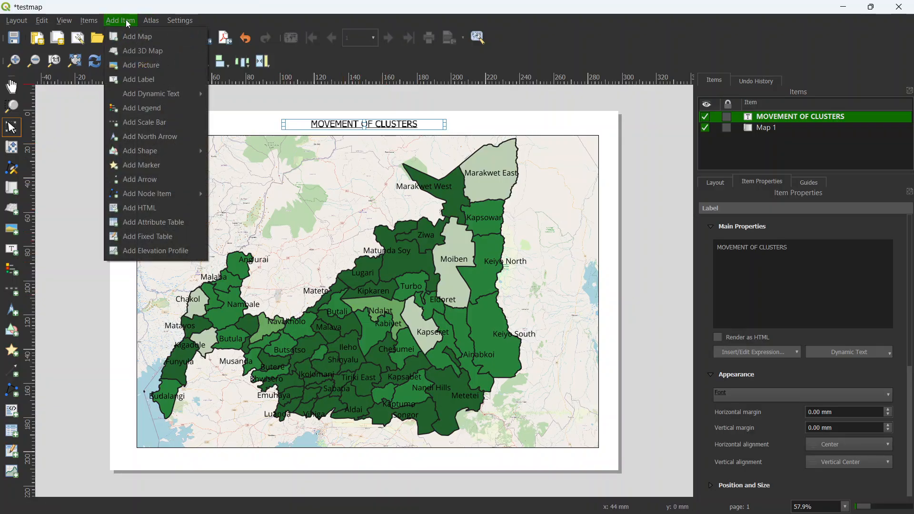
{"action": "left_click", "coordinate": [160, 136]}
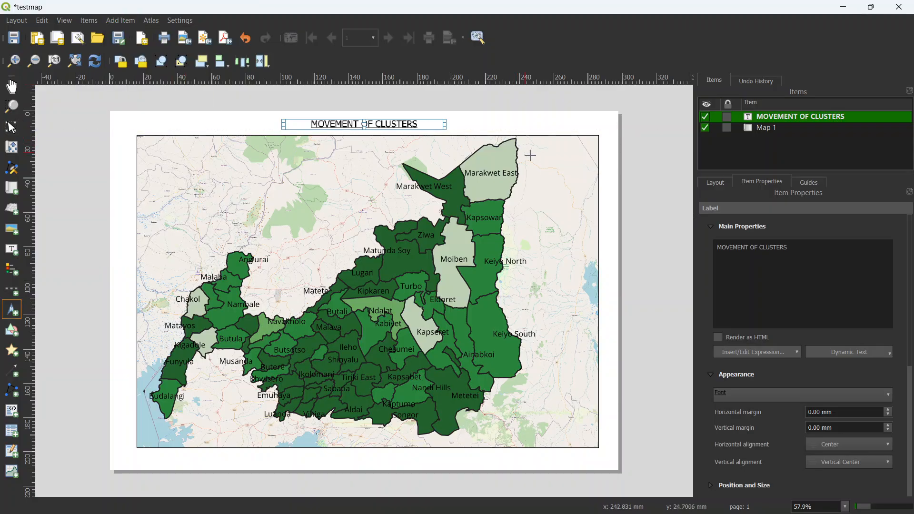
{"action": "left_click_drag", "start_coordinate": [552, 147], "coordinate": [590, 182]}
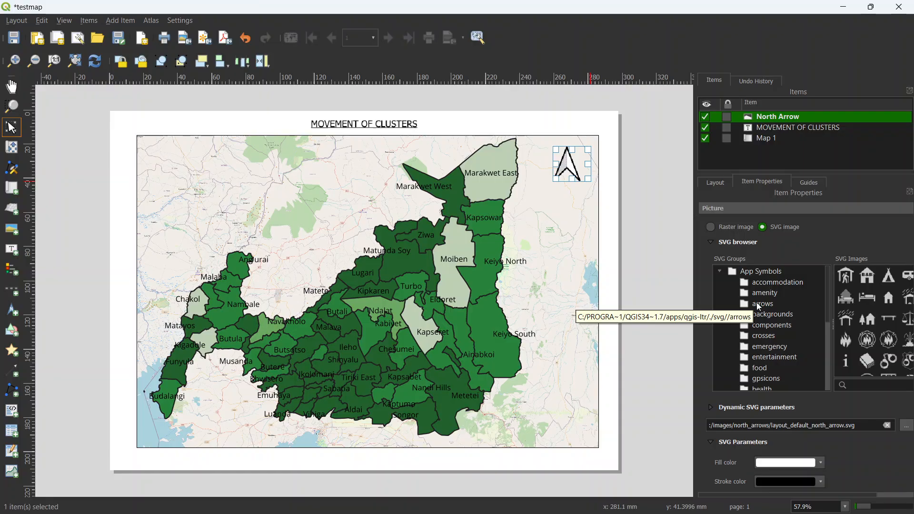
{"action": "left_click", "coordinate": [760, 305]}
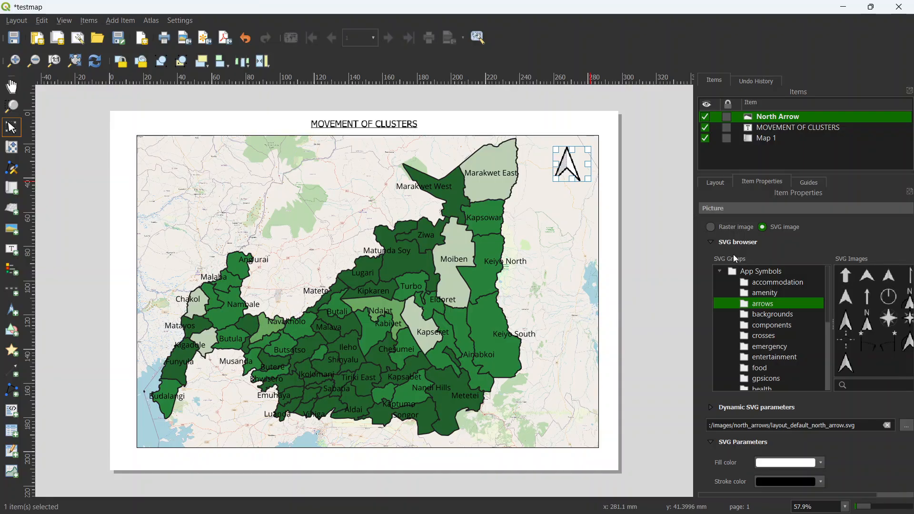
{"action": "left_click", "coordinate": [846, 344]}
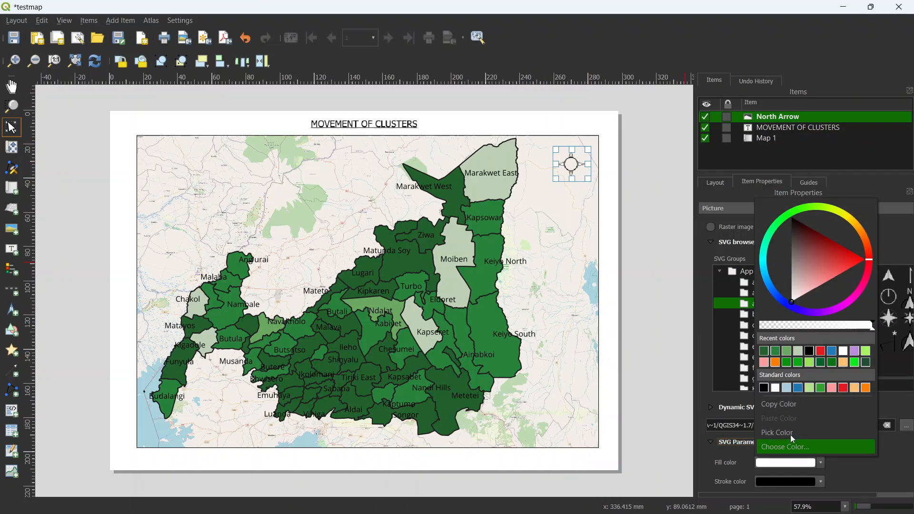
{"action": "left_click", "coordinate": [769, 391]}
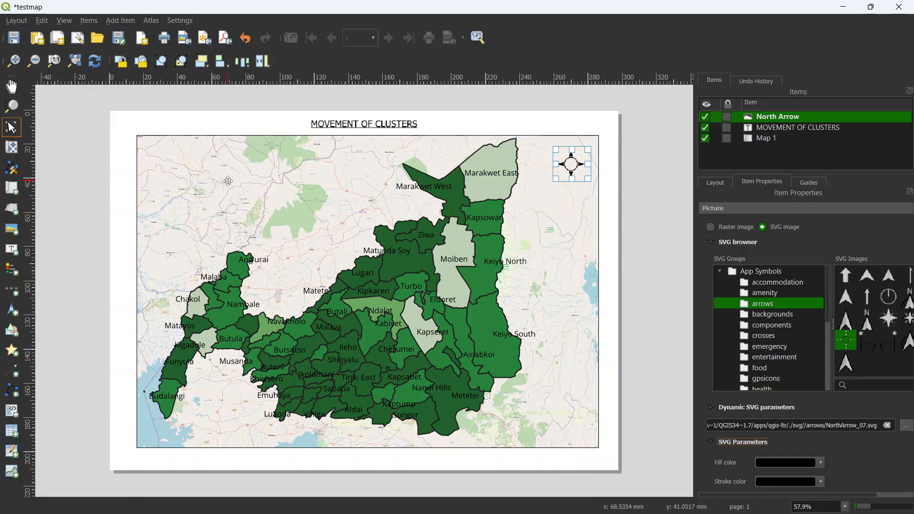
Step: Add a legend at the lower-right corner of the map
{"action": "left_click", "coordinate": [120, 21]}
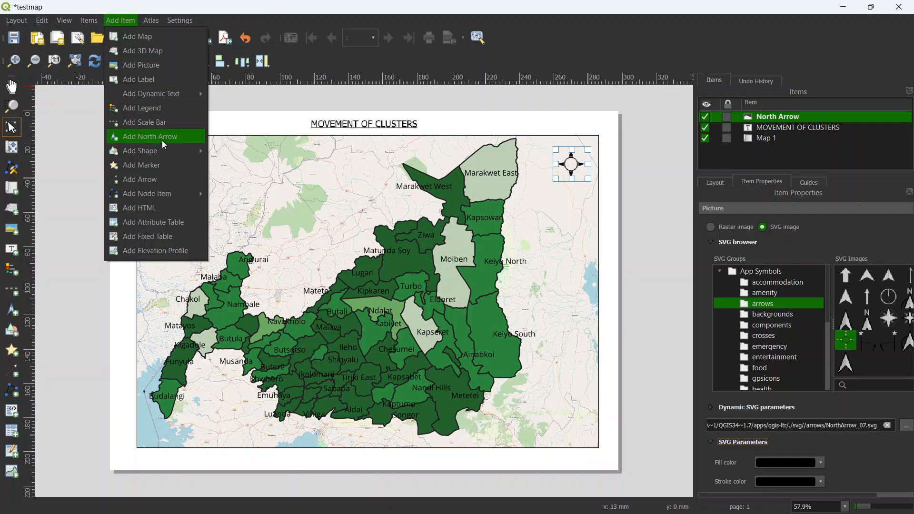
{"action": "left_click", "coordinate": [150, 108]}
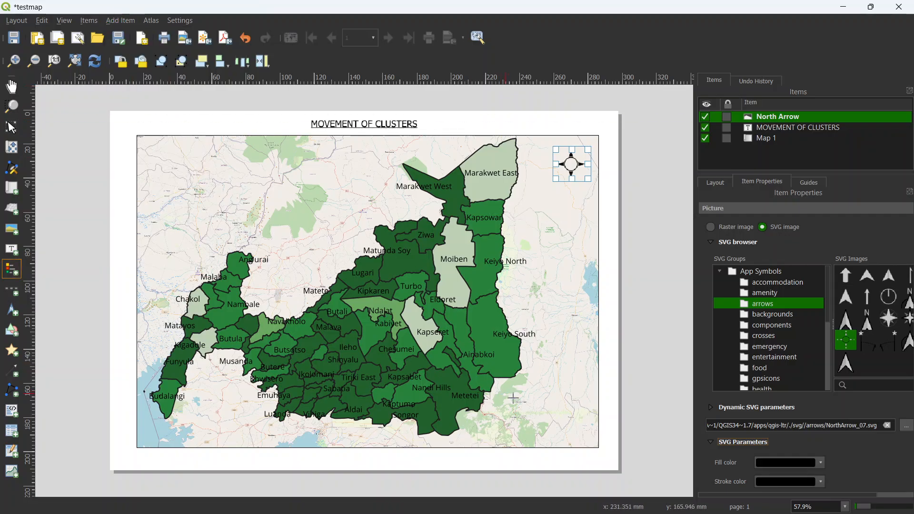
{"action": "left_click_drag", "start_coordinate": [501, 387], "coordinate": [590, 440]}
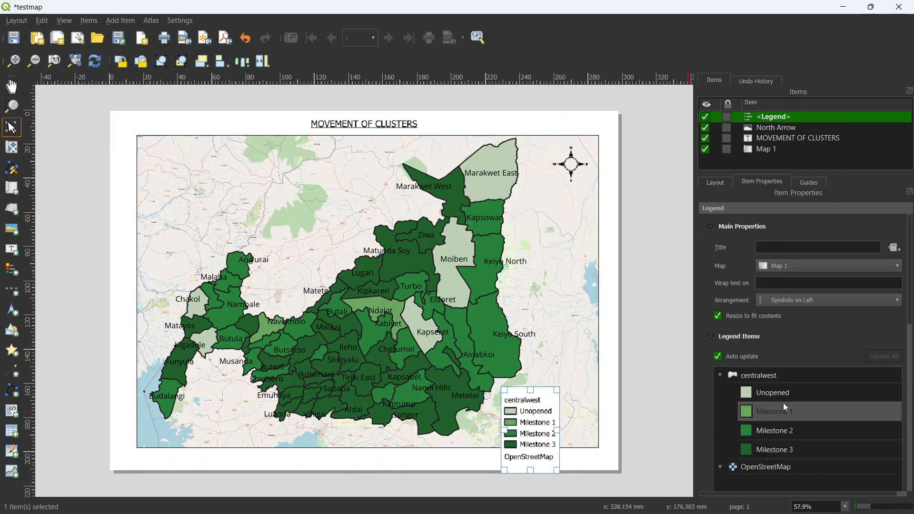
Step: Set the legend's title to "Movement of Clusters"
{"action": "left_click", "coordinate": [777, 247]}
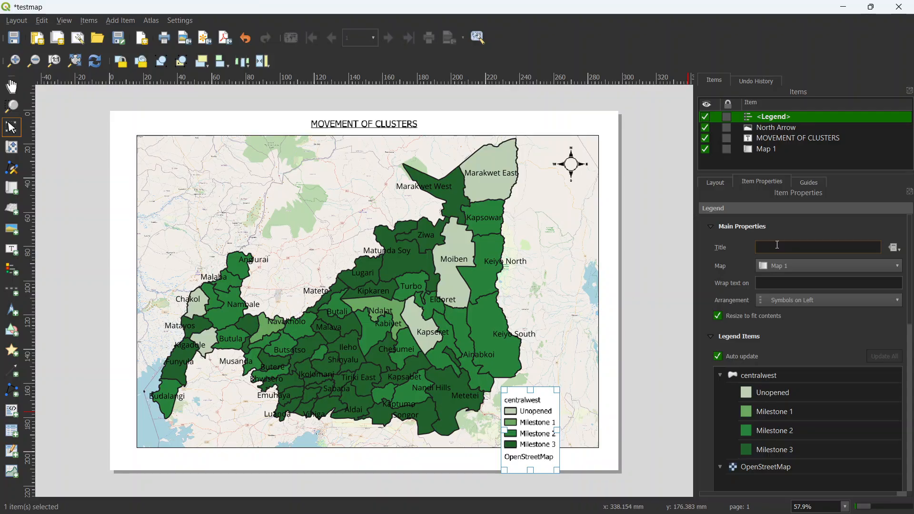
{"action": "type", "text": "mOVEMENT"}
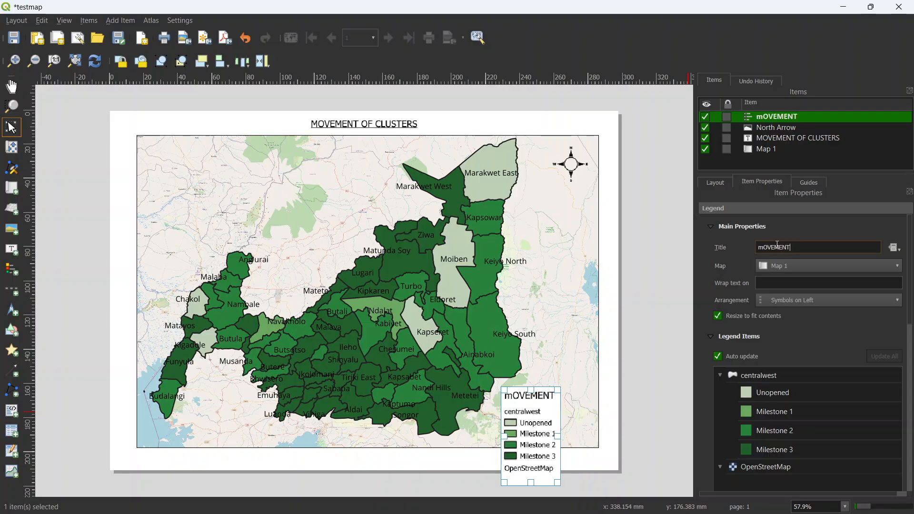
{"action": "key", "text": "BackSpace"}
{"action": "key", "text": "BackSpace"}
{"action": "key", "text": "BackSpace"}
{"action": "key", "text": "BackSpace"}
{"action": "key", "text": "BackSpace"}
{"action": "key", "text": "BackSpace"}
{"action": "key", "text": "BackSpace"}
{"action": "type", "text": "M"}
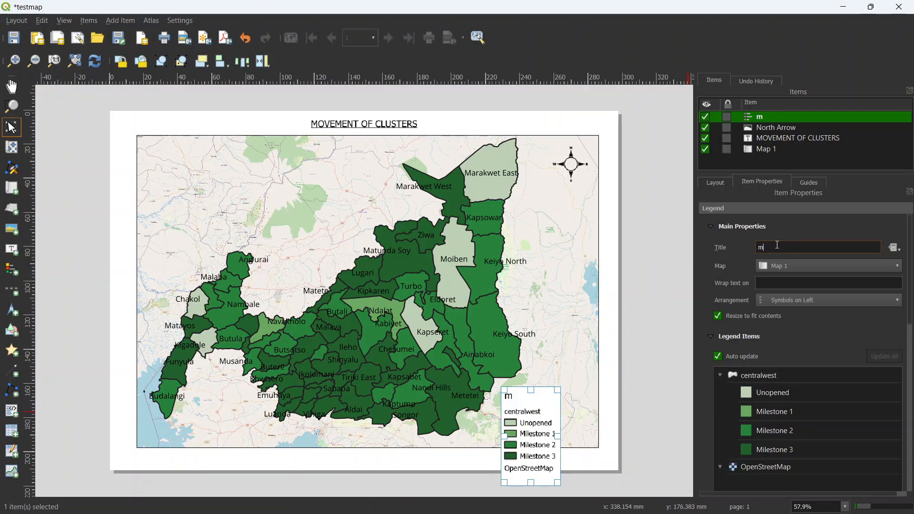
{"action": "type", "text": "ovement "}
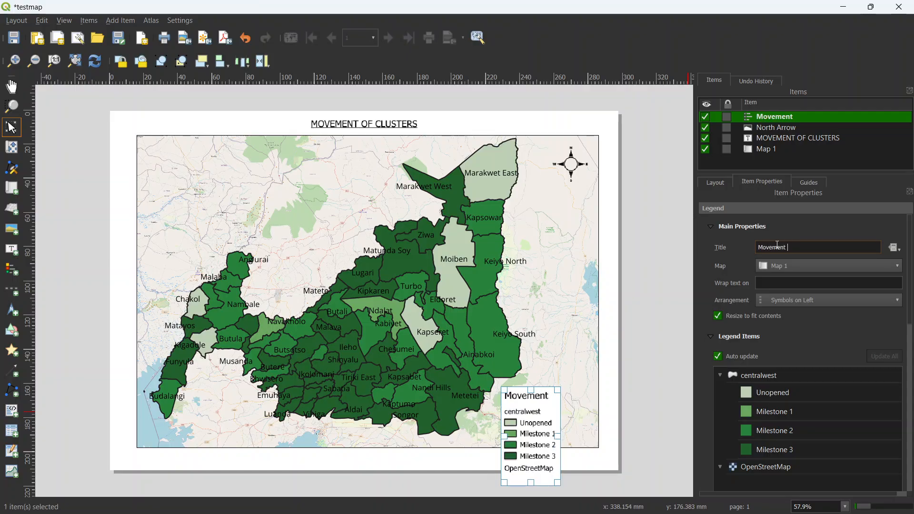
{"action": "type", "text": "of Clusters"}
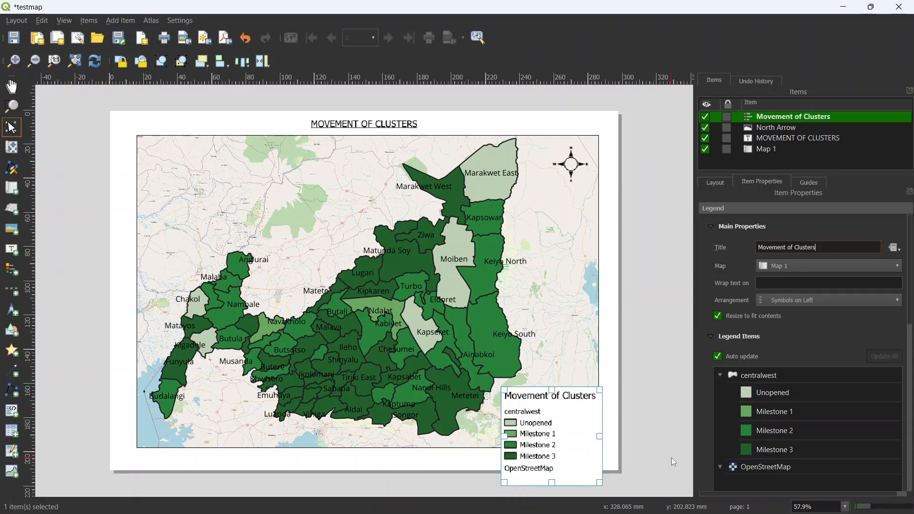
Step: Turn off automatic updating of the legend items and remove the OpenStreetMap entry from the legend
{"action": "left_click", "coordinate": [718, 357]}
{"action": "scroll", "coordinate": [753, 364], "scroll_direction": "down", "scroll_amount": 1}
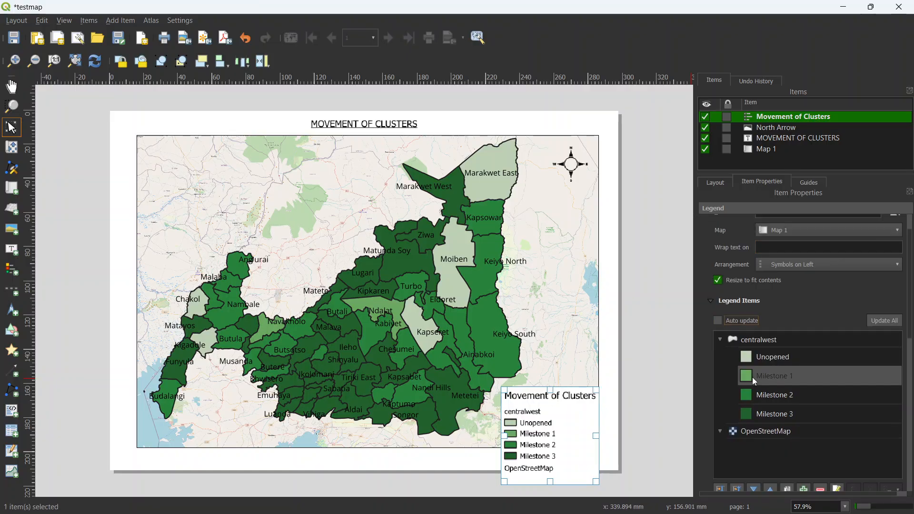
{"action": "left_click", "coordinate": [760, 431]}
{"action": "left_click", "coordinate": [819, 488]}
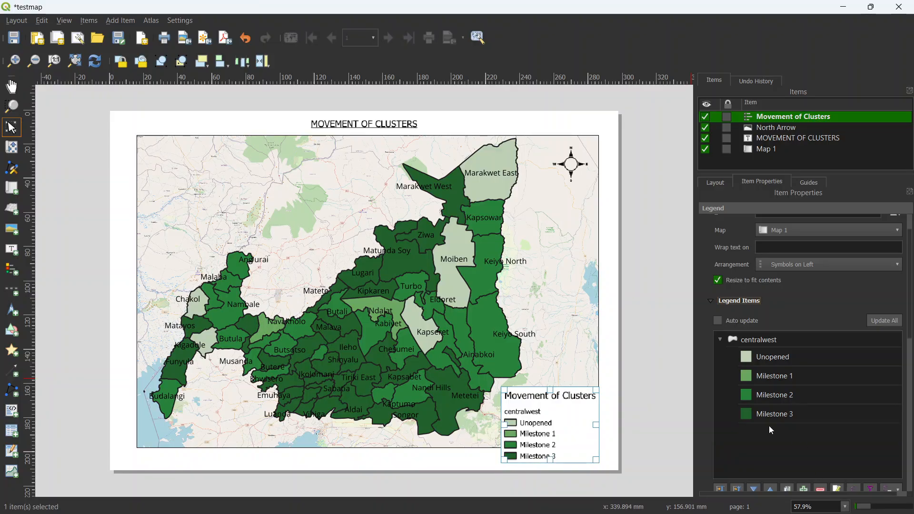
Step: Try the legend in the map's upper-left and lower-right corners, shifting the map content slightly left to make room
{"action": "left_click_drag", "start_coordinate": [547, 426], "coordinate": [539, 408]}
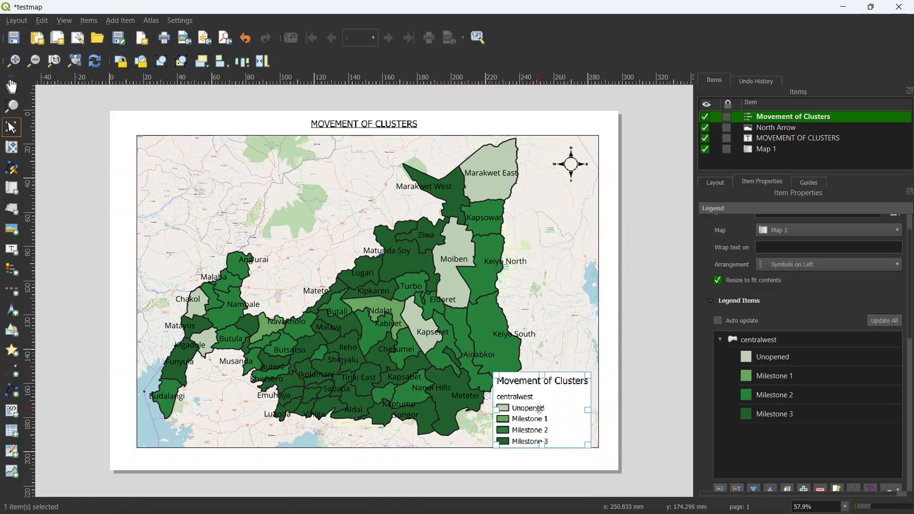
{"action": "left_click_drag", "start_coordinate": [545, 417], "coordinate": [200, 209]}
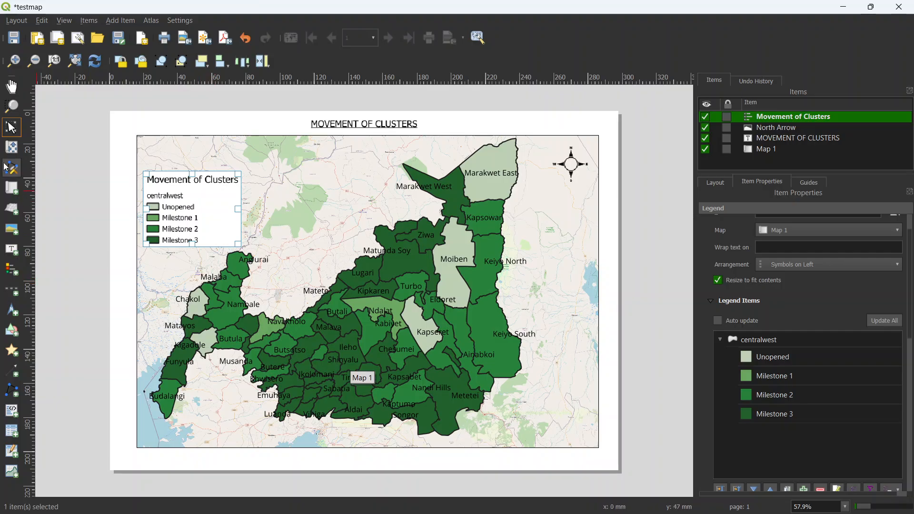
{"action": "left_click", "coordinate": [12, 147]}
{"action": "left_click_drag", "start_coordinate": [415, 365], "coordinate": [405, 366]}
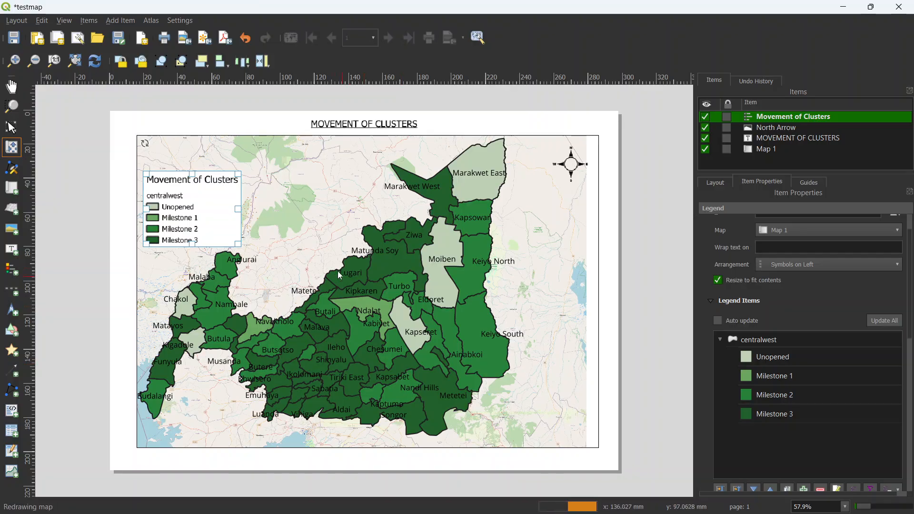
{"action": "left_click", "coordinate": [11, 127]}
{"action": "left_click_drag", "start_coordinate": [212, 210], "coordinate": [570, 407]}
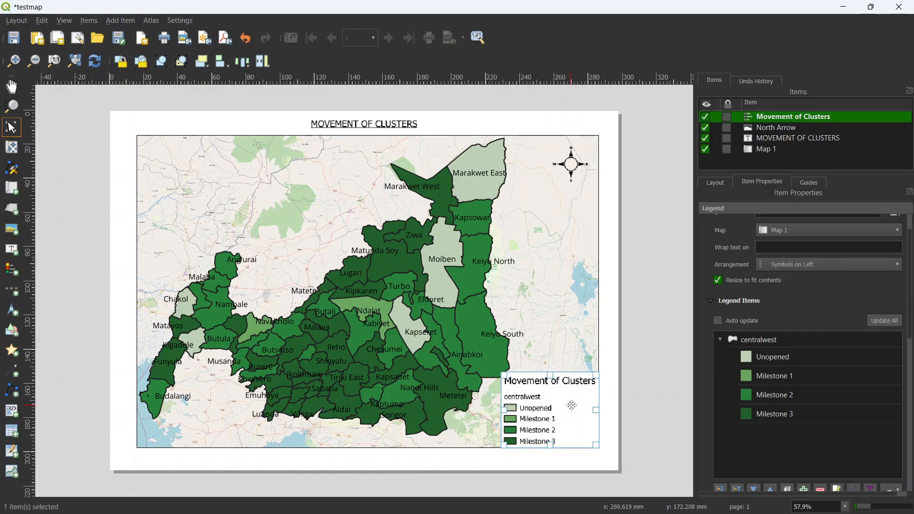
Step: Place the legend in the empty upper-left area of the map and shift the map content right within its frame
{"action": "left_click_drag", "start_coordinate": [571, 405], "coordinate": [215, 208]}
{"action": "left_click", "coordinate": [11, 148]}
{"action": "left_click_drag", "start_coordinate": [386, 324], "coordinate": [423, 330]}
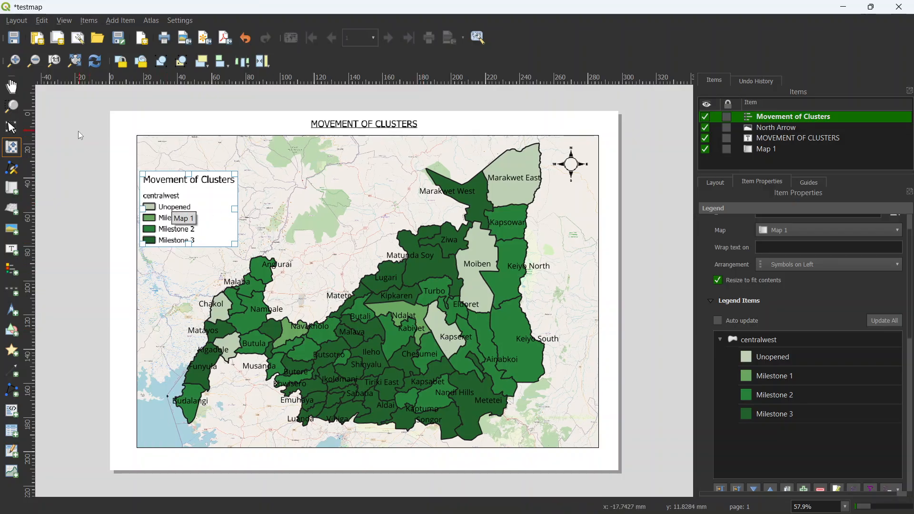
{"action": "left_click", "coordinate": [12, 127]}
{"action": "left_click_drag", "start_coordinate": [205, 213], "coordinate": [202, 229]}
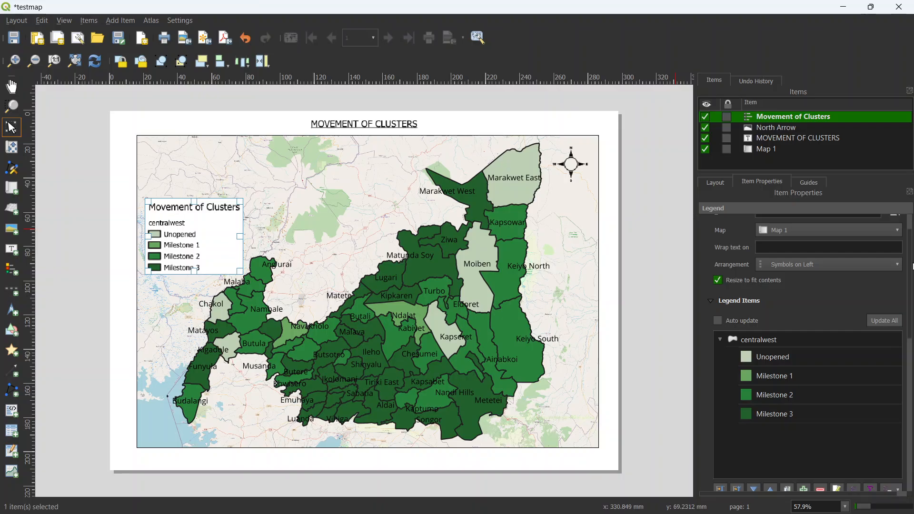
Step: Enable a frame around the legend and select the map item
{"action": "scroll", "coordinate": [912, 267], "scroll_direction": "down", "scroll_amount": 10}
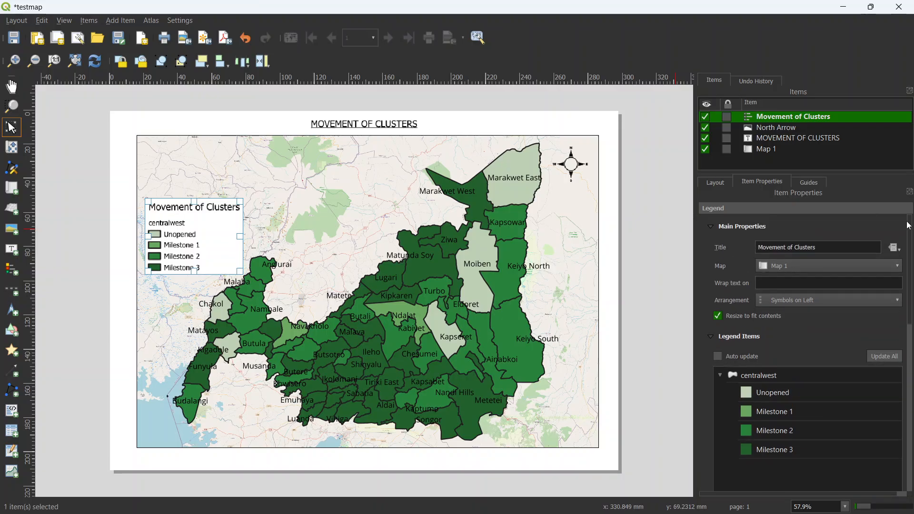
{"action": "scroll", "coordinate": [809, 352], "scroll_direction": "down", "scroll_amount": 3}
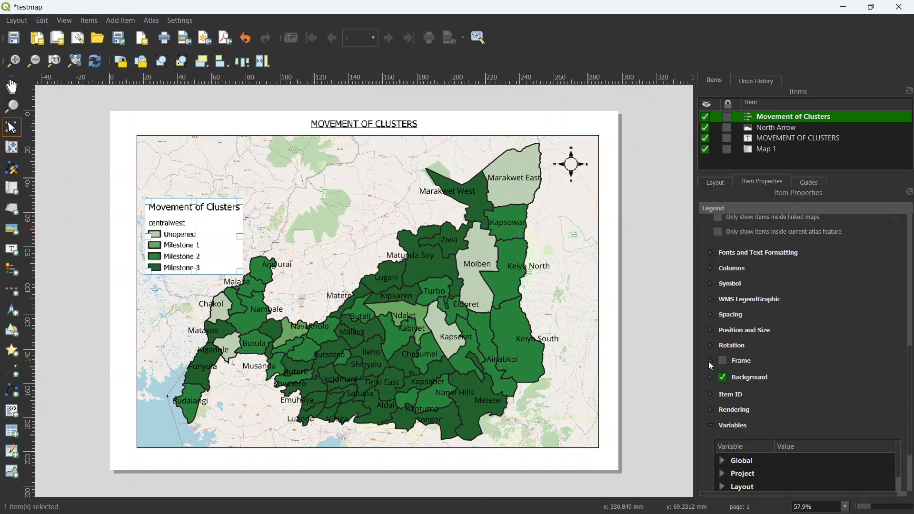
{"action": "left_click", "coordinate": [723, 360]}
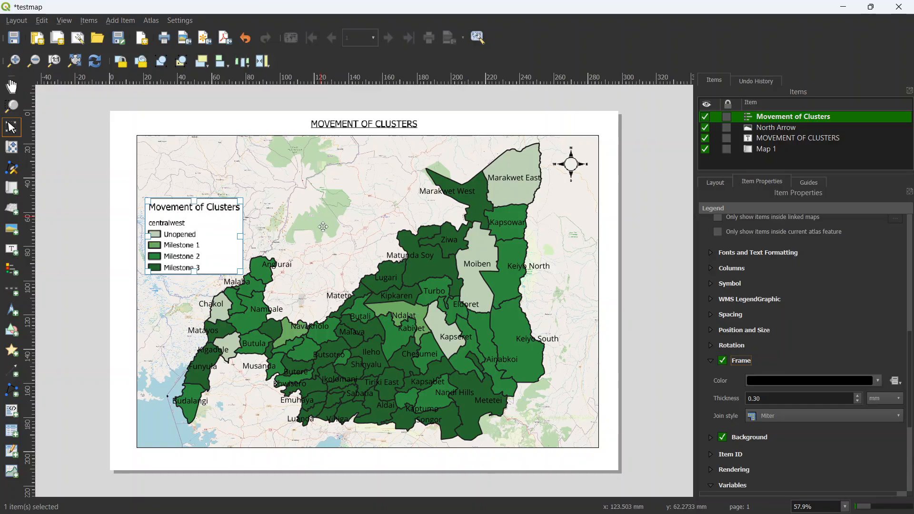
{"action": "left_click", "coordinate": [196, 150]}
Step: Add a scale bar near the lower-left edge of the map
{"action": "left_click", "coordinate": [124, 21]}
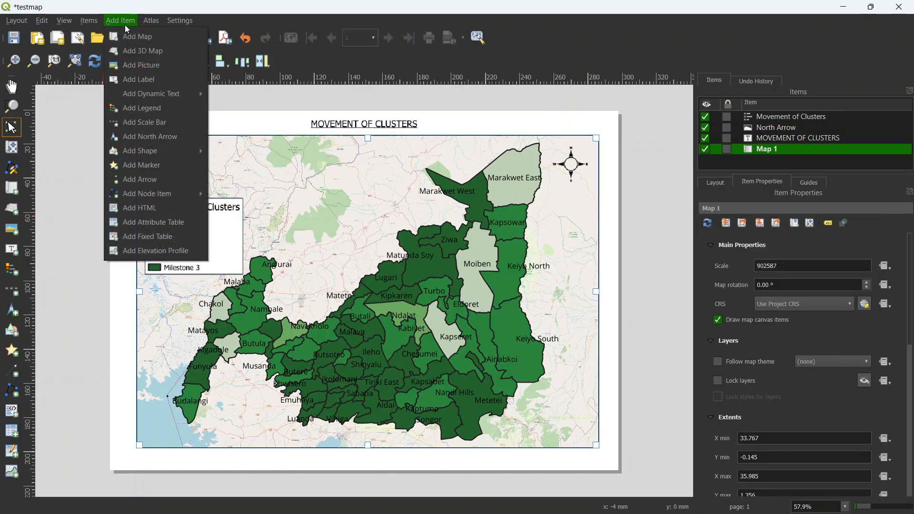
{"action": "left_click", "coordinate": [151, 124]}
{"action": "left_click_drag", "start_coordinate": [178, 432], "coordinate": [354, 438]}
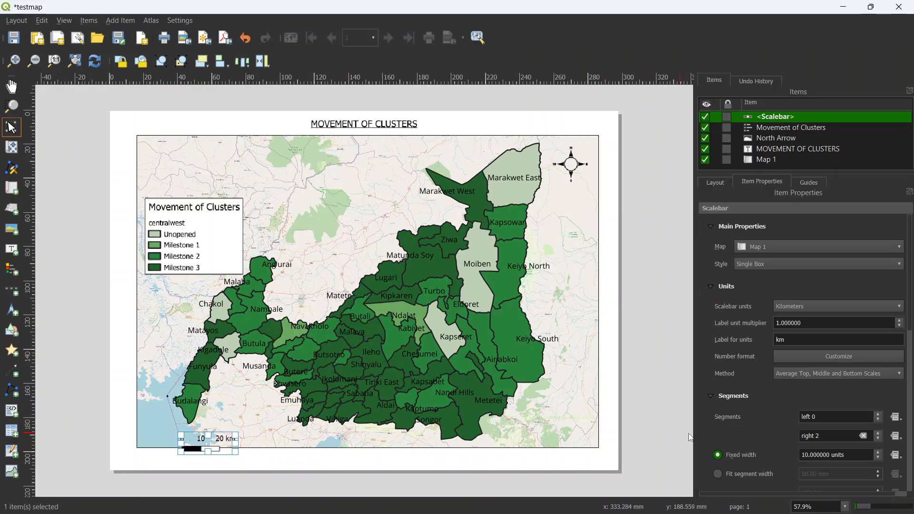
Step: Set the scale bar's height to 1 mm and move it fully inside the map's lower-left area
{"action": "scroll", "coordinate": [910, 299], "scroll_direction": "down", "scroll_amount": 5}
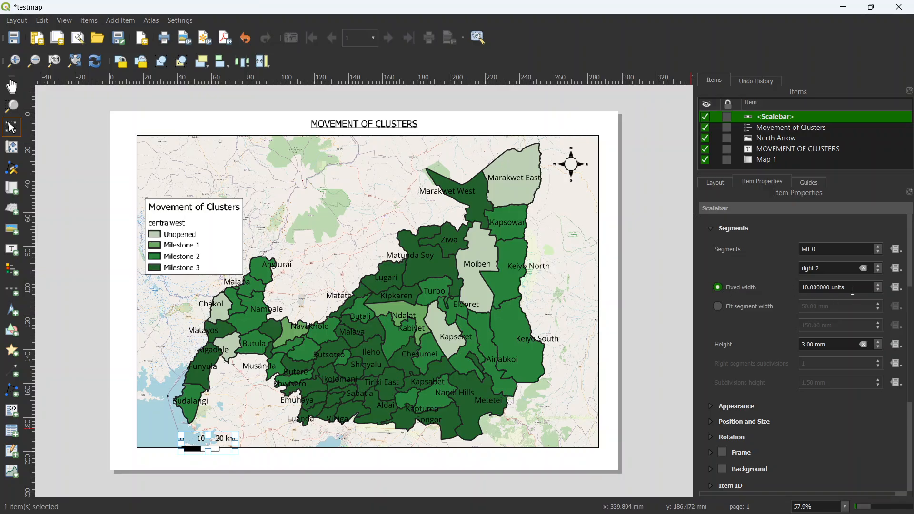
{"action": "left_click_drag", "start_coordinate": [910, 309], "coordinate": [909, 329]}
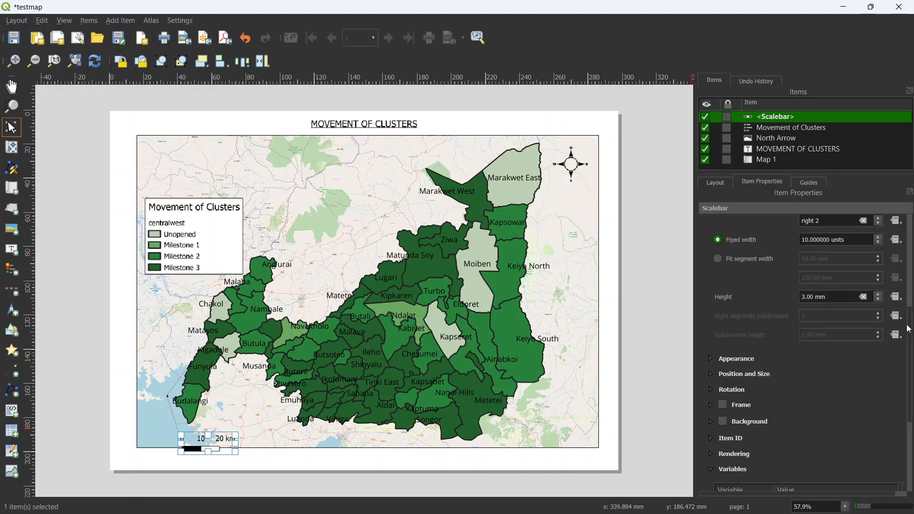
{"action": "left_click", "coordinate": [877, 300]}
{"action": "left_click", "coordinate": [878, 301]}
{"action": "left_click_drag", "start_coordinate": [226, 442], "coordinate": [252, 434]}
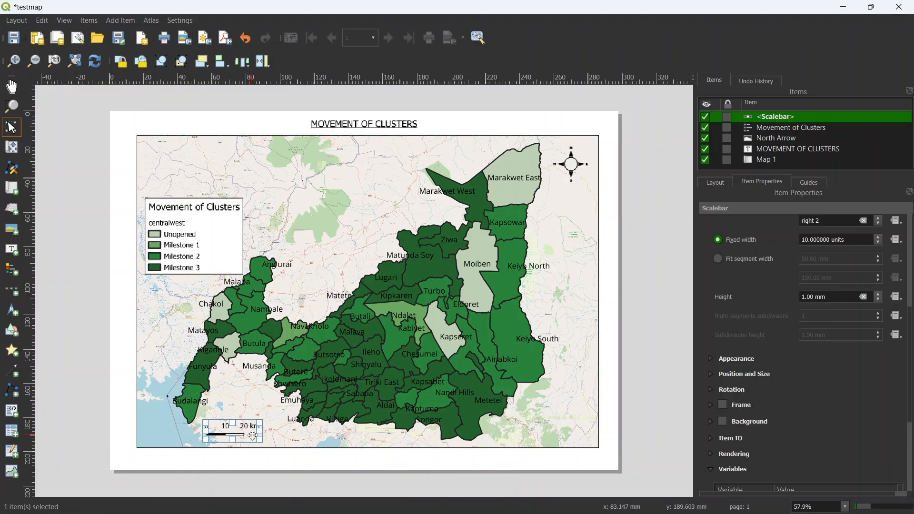
{"action": "left_click", "coordinate": [339, 352]}
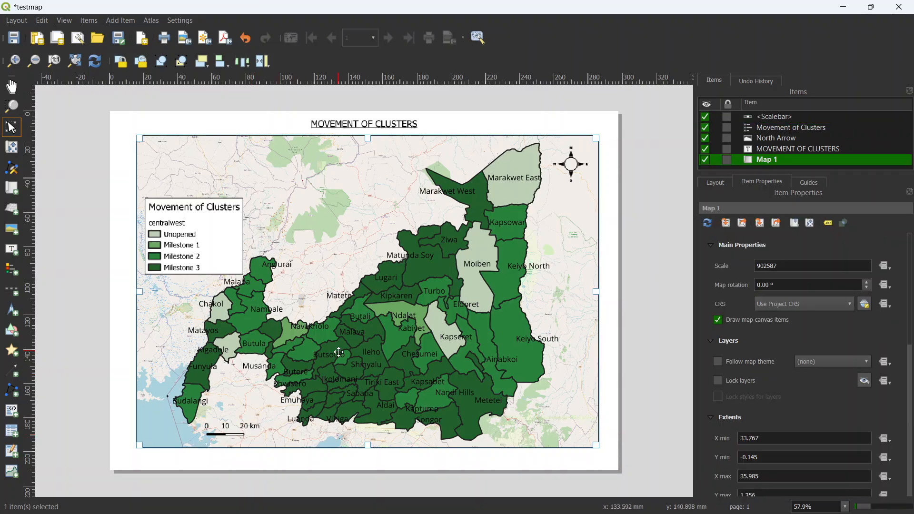
Step: Start saving the project and dismiss the file dialog without saving
{"action": "key", "text": "ctrl+s"}
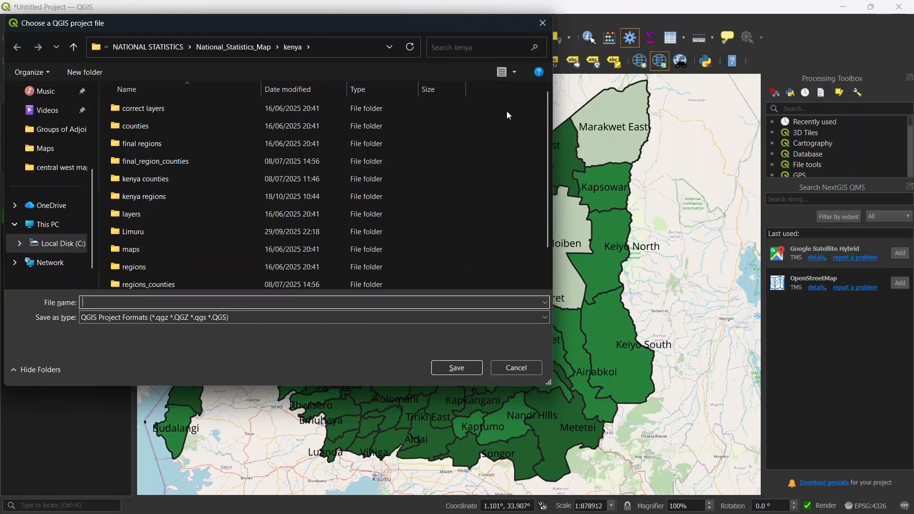
{"action": "left_click", "coordinate": [545, 31]}
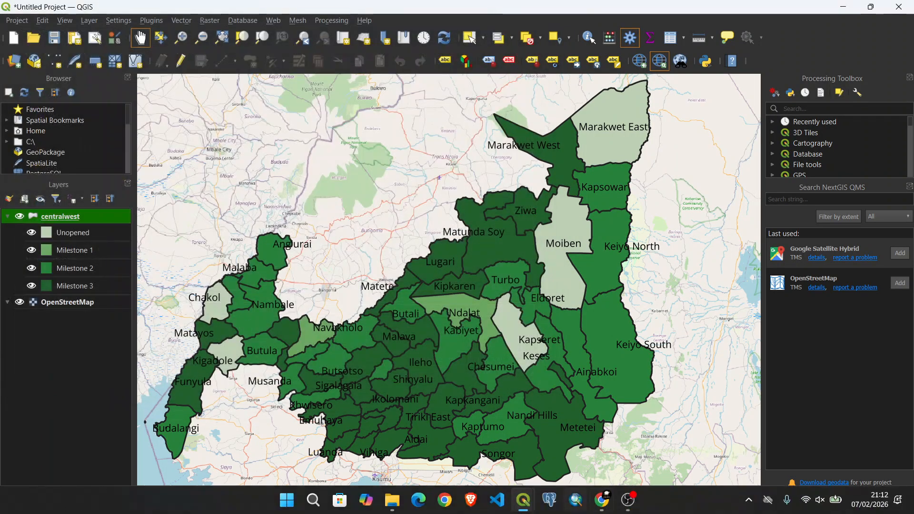
Step: Switch back to the testmap print layout and slightly extend the map item's left and bottom edges outward
{"action": "mouse_move", "coordinate": [528, 503]}
{"action": "left_click", "coordinate": [573, 440]}
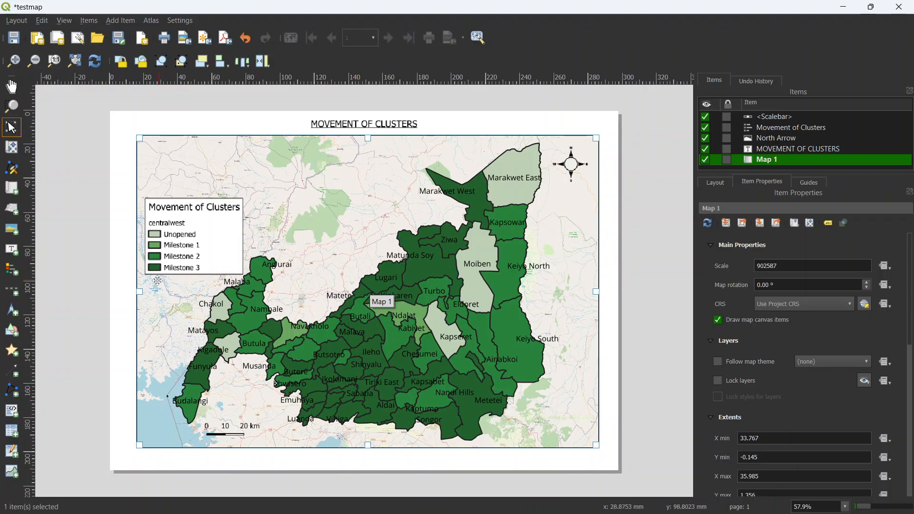
{"action": "left_click_drag", "start_coordinate": [138, 291], "coordinate": [132, 293]}
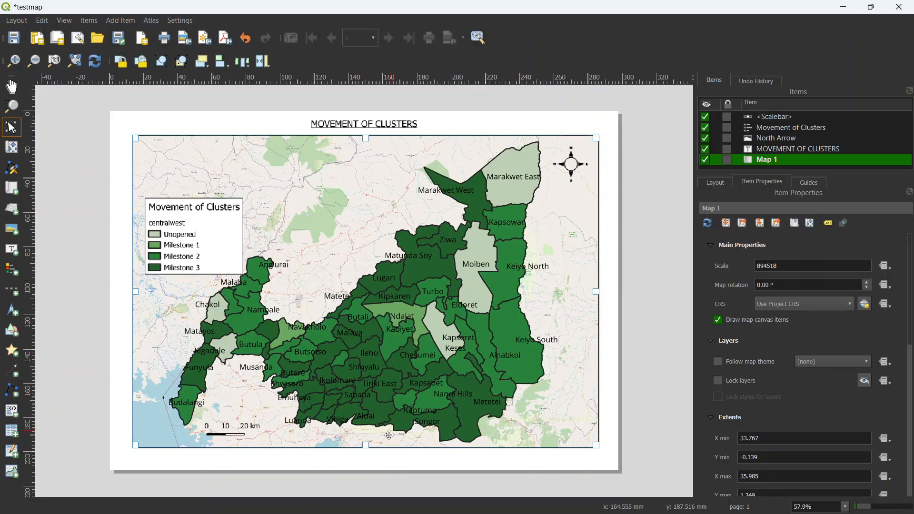
{"action": "left_click_drag", "start_coordinate": [366, 448], "coordinate": [365, 450]}
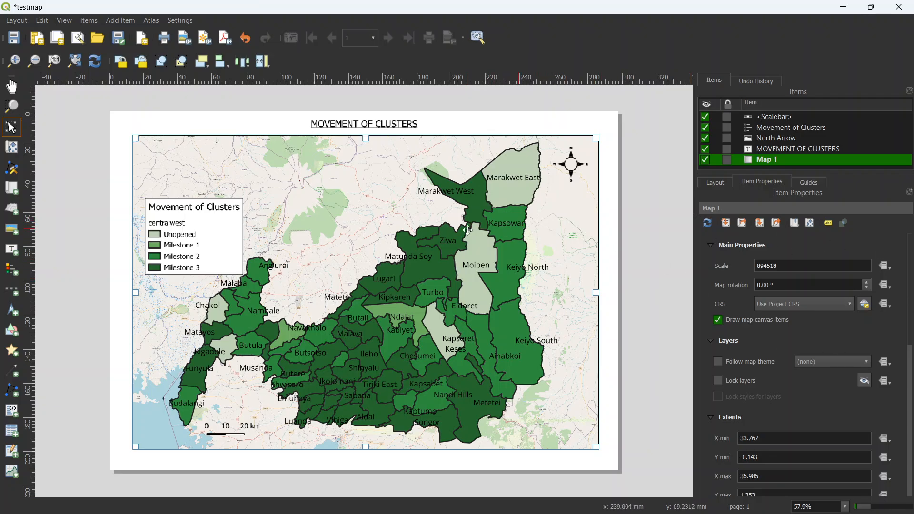
{"action": "left_click", "coordinate": [10, 125]}
Step: Modify the map item's existing grid, Grid 1, setting its X interval to 0.5 map units
{"action": "left_click_drag", "start_coordinate": [911, 279], "coordinate": [907, 391]}
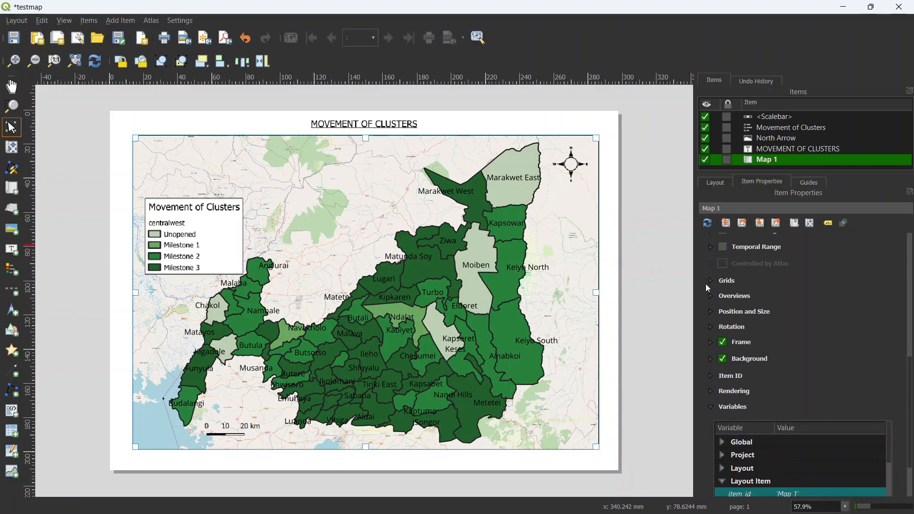
{"action": "left_click", "coordinate": [710, 280]}
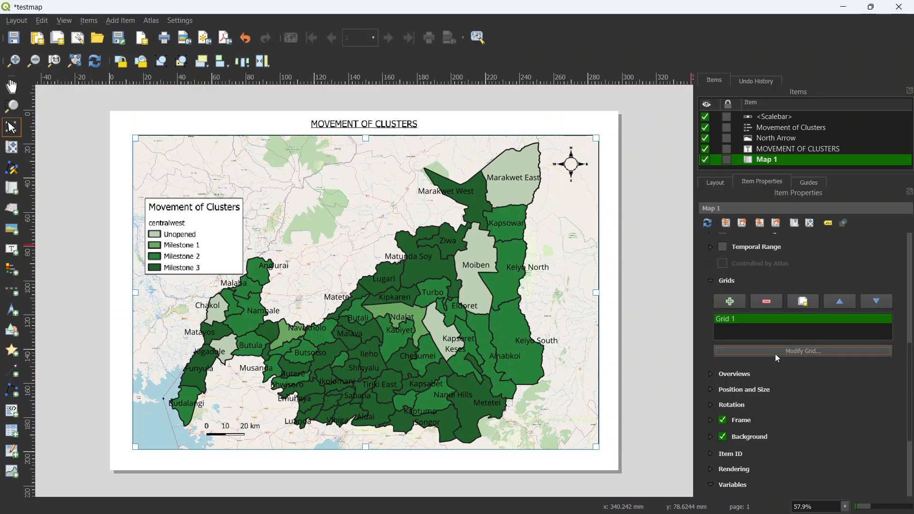
{"action": "left_click", "coordinate": [775, 353]}
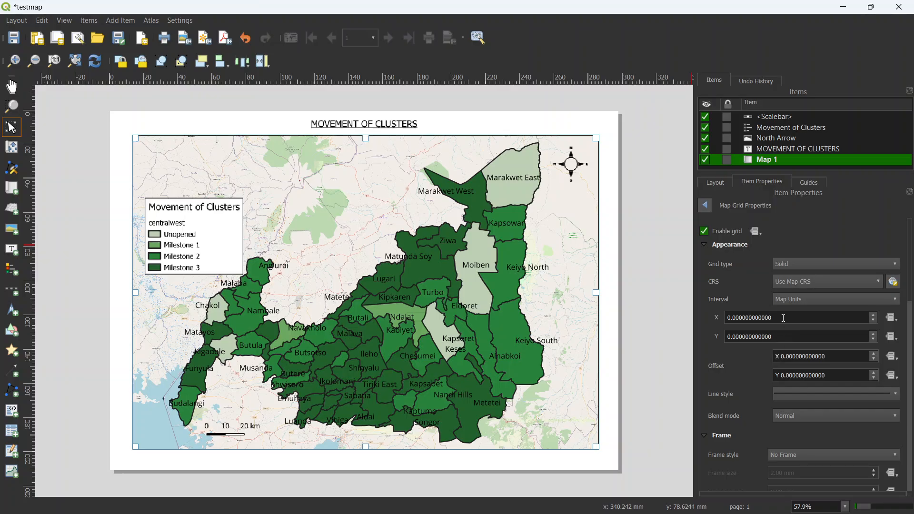
{"action": "left_click_drag", "start_coordinate": [784, 317], "coordinate": [718, 318]}
{"action": "key", "text": "Up"}
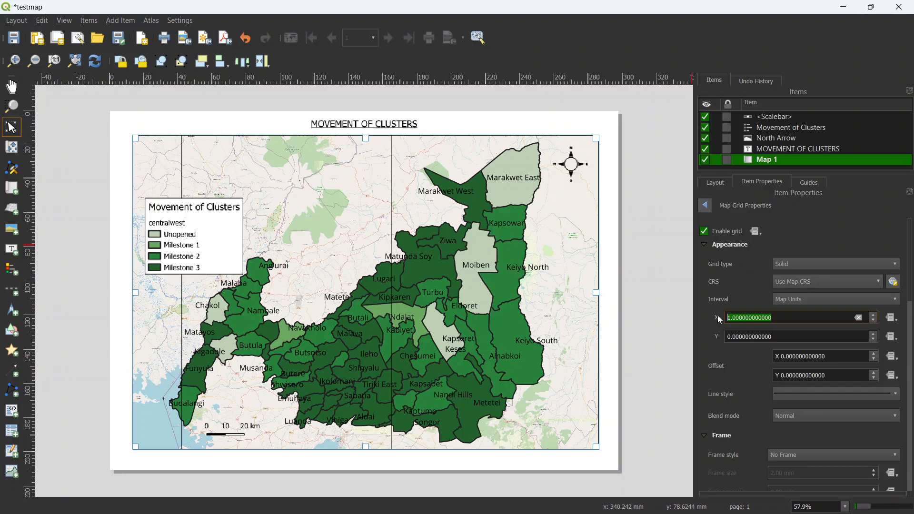
{"action": "key", "text": "Up"}
{"action": "key", "text": "Up"}
{"action": "type", "text": "1"}
{"action": "key", "text": "Return"}
{"action": "type", "text": "0.5"}
{"action": "key", "text": "Return"}
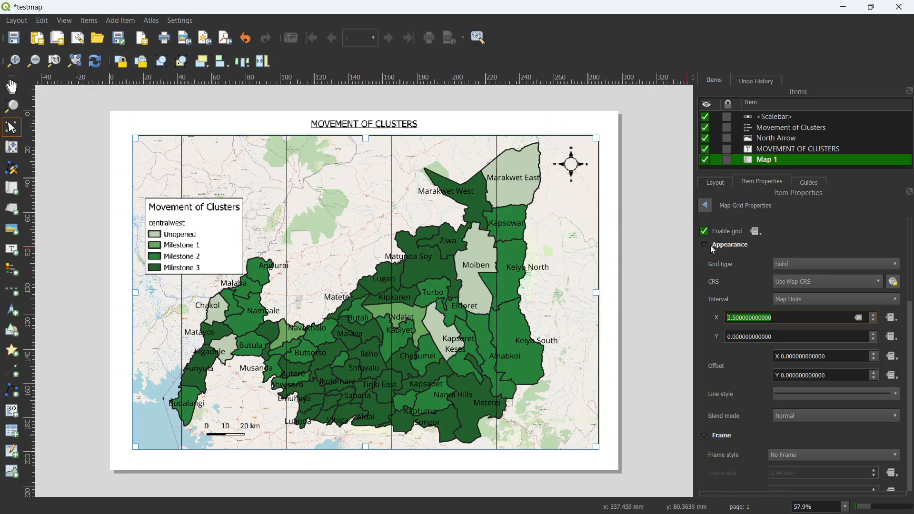
Step: Set the map grid's Y interval to 0.5 map units
{"action": "left_click", "coordinate": [735, 336]}
{"action": "type", "text": "5"}
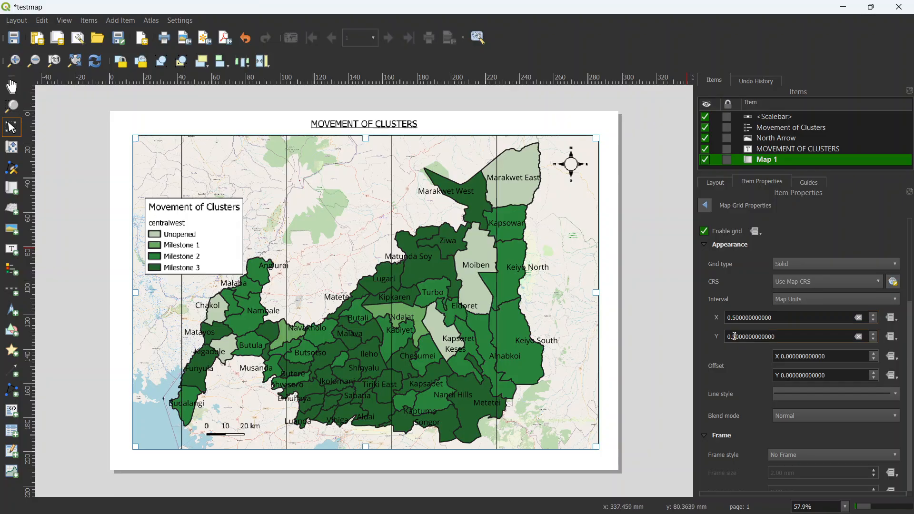
{"action": "key", "text": "Return"}
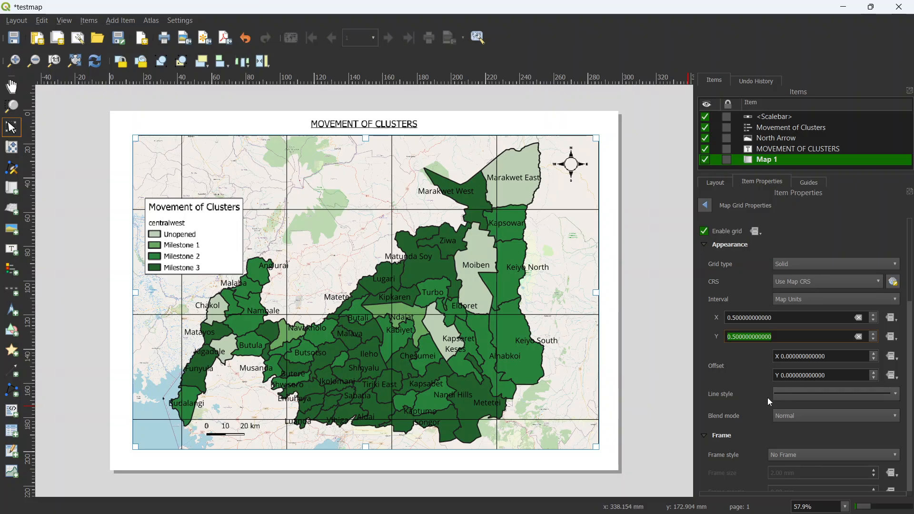
Step: Reduce the grid line symbol's opacity to 9% and return to the map grid properties
{"action": "left_click", "coordinate": [793, 393]}
{"action": "left_click_drag", "start_coordinate": [807, 333], "coordinate": [736, 337]}
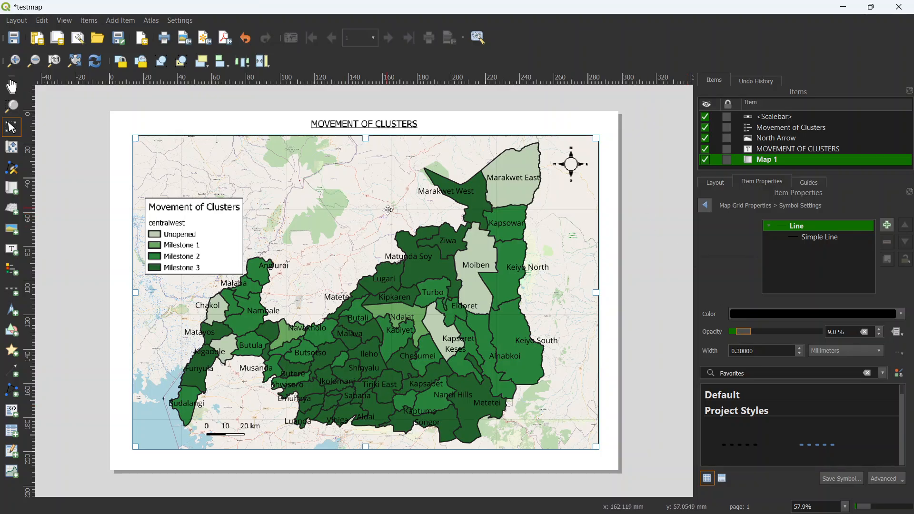
{"action": "scroll", "coordinate": [396, 209], "scroll_direction": "up", "scroll_amount": 2}
{"action": "scroll", "coordinate": [396, 209], "scroll_direction": "down", "scroll_amount": 1}
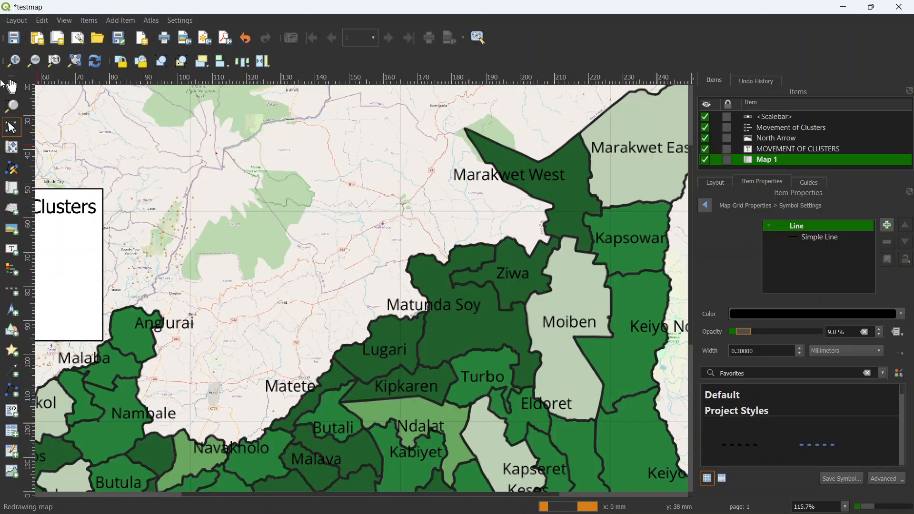
{"action": "left_click", "coordinate": [76, 60]}
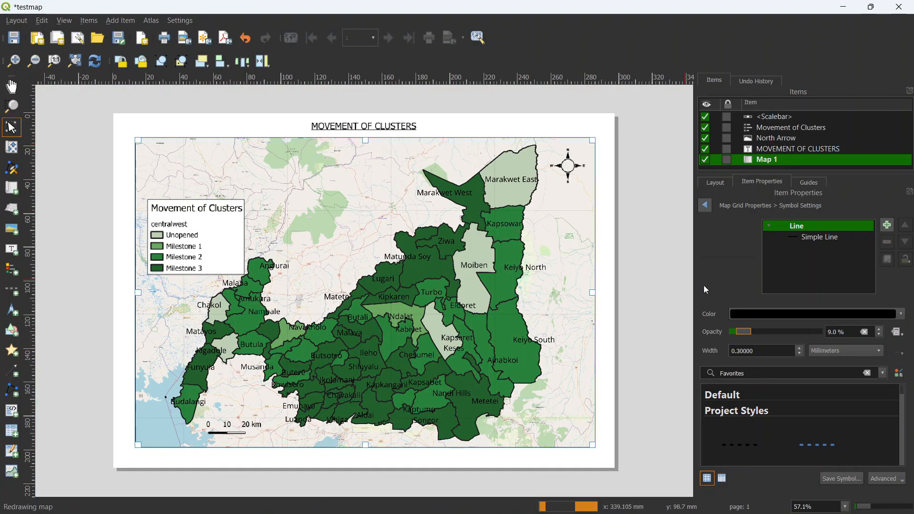
{"action": "left_click", "coordinate": [706, 205]}
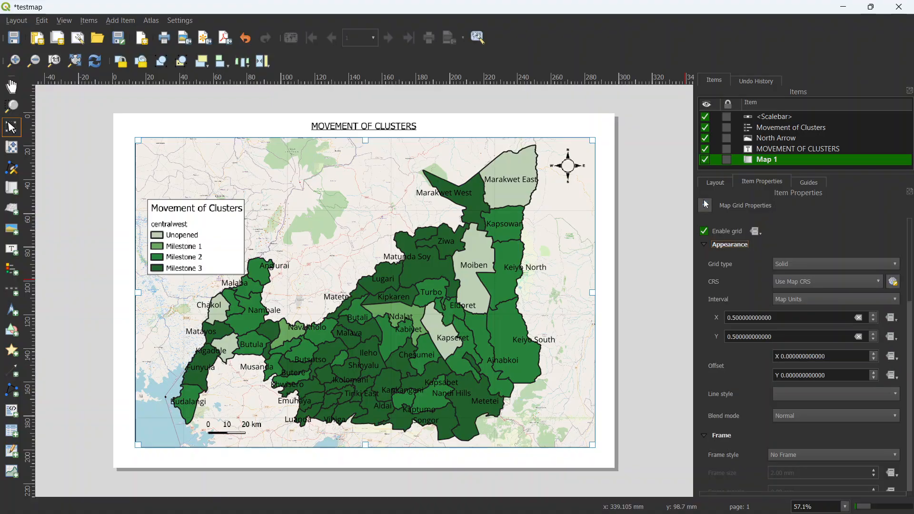
Step: Set the map grid's frame style to Interior and Exterior Ticks
{"action": "scroll", "coordinate": [911, 265], "scroll_direction": "down", "scroll_amount": 5}
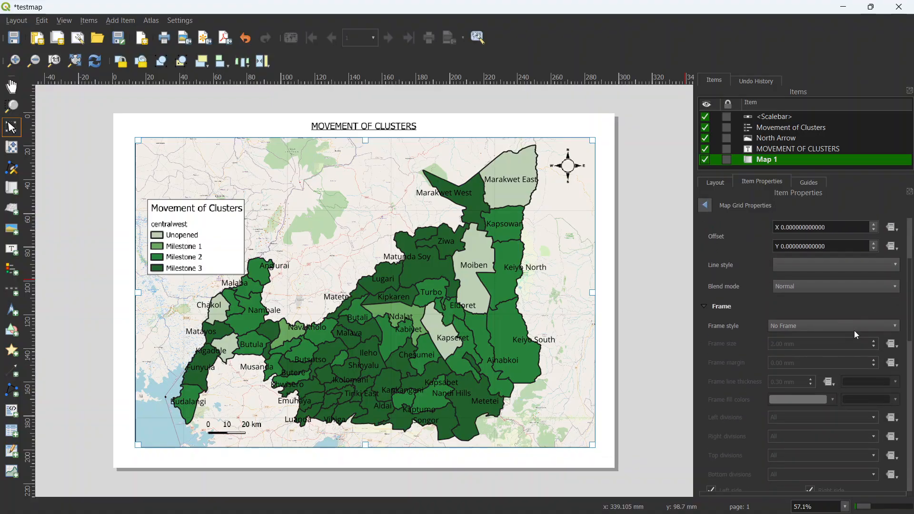
{"action": "left_click", "coordinate": [804, 325]}
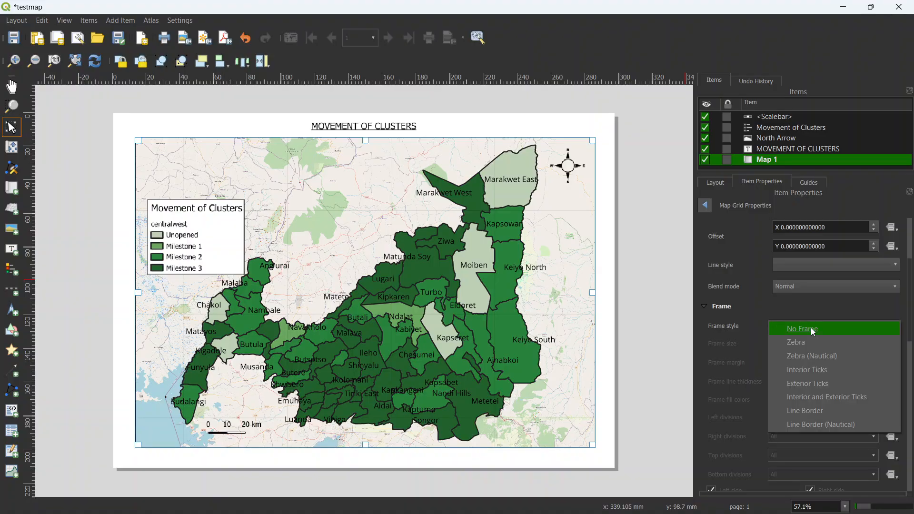
{"action": "left_click", "coordinate": [825, 403]}
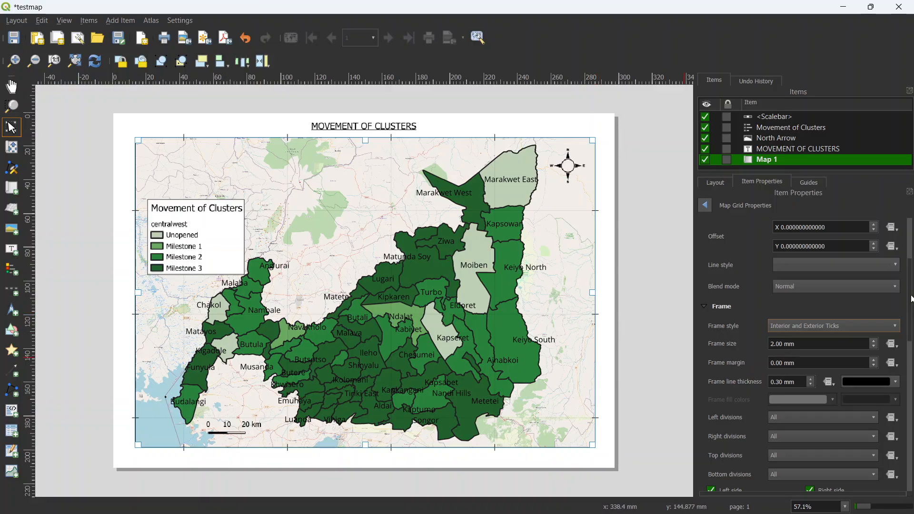
Step: Enable drawn coordinates for the map grid and set their format to Decimal with Suffix
{"action": "scroll", "coordinate": [704, 325], "scroll_direction": "down", "scroll_amount": 10}
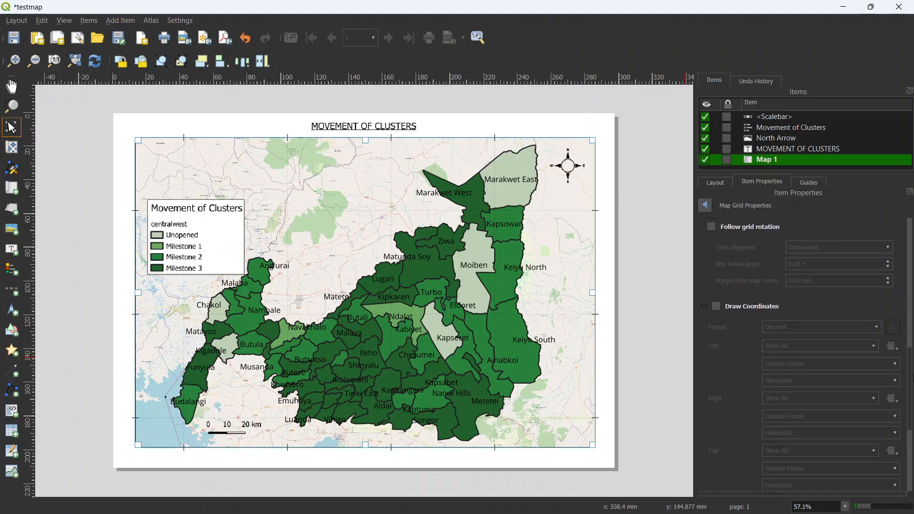
{"action": "left_click", "coordinate": [716, 307]}
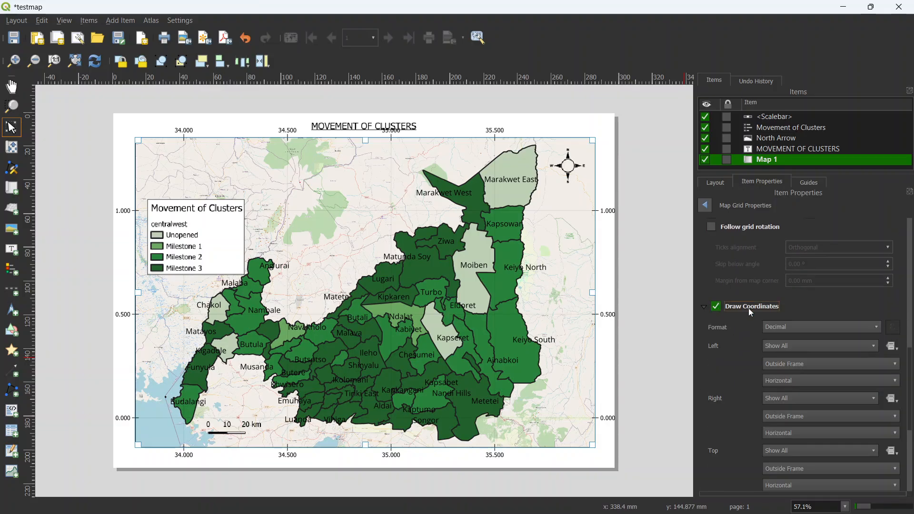
{"action": "left_click", "coordinate": [805, 327]}
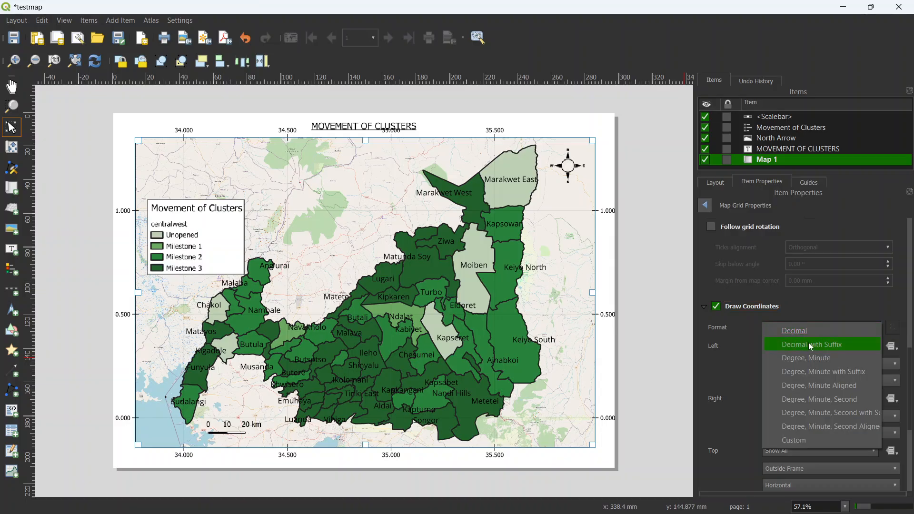
{"action": "left_click", "coordinate": [809, 344]}
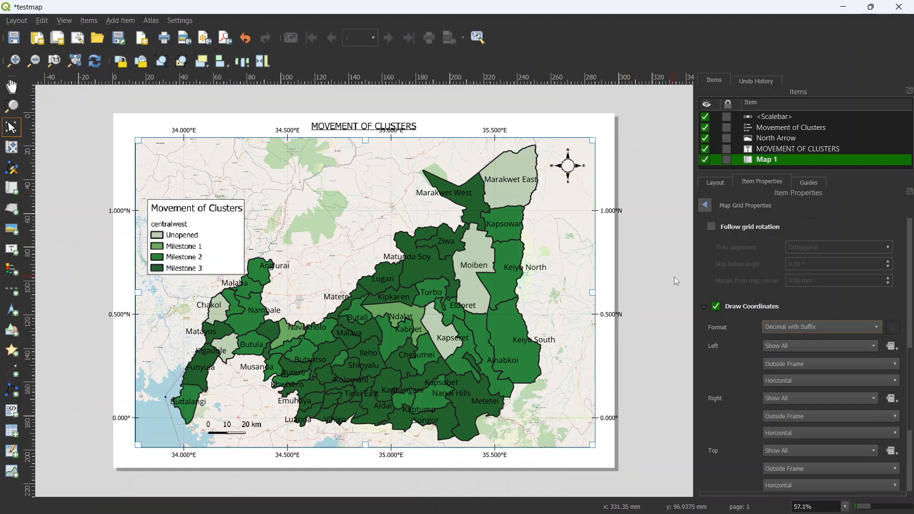
Step: Orient the left and right grid coordinates as Vertical Ascending and set the coordinate precision to 2
{"action": "left_click", "coordinate": [793, 380]}
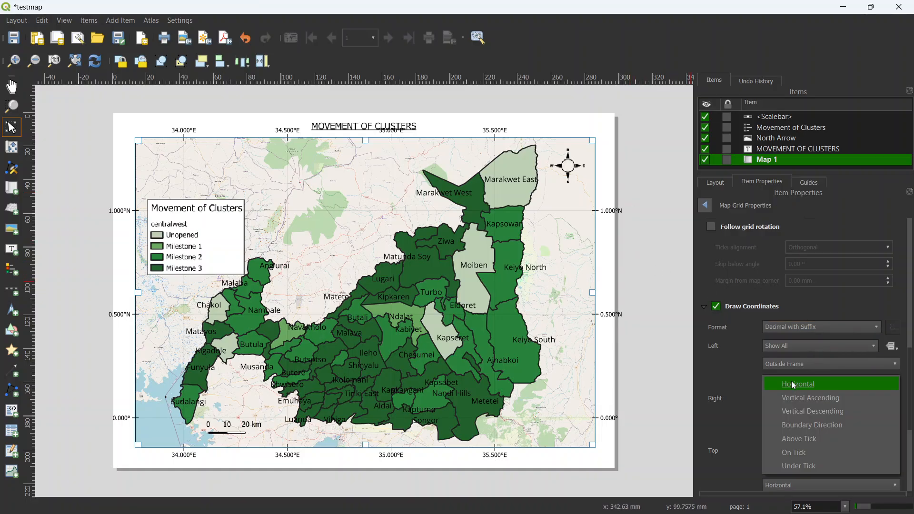
{"action": "left_click", "coordinate": [803, 397]}
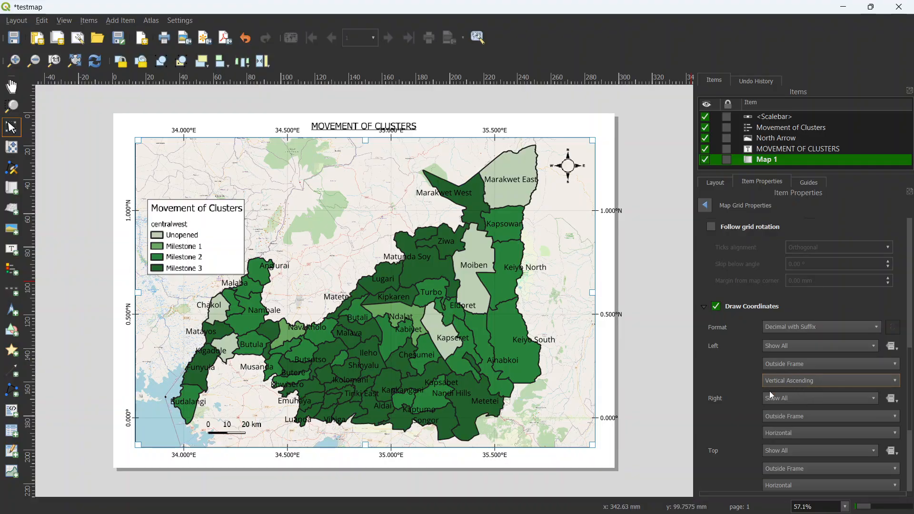
{"action": "left_click", "coordinate": [798, 432]}
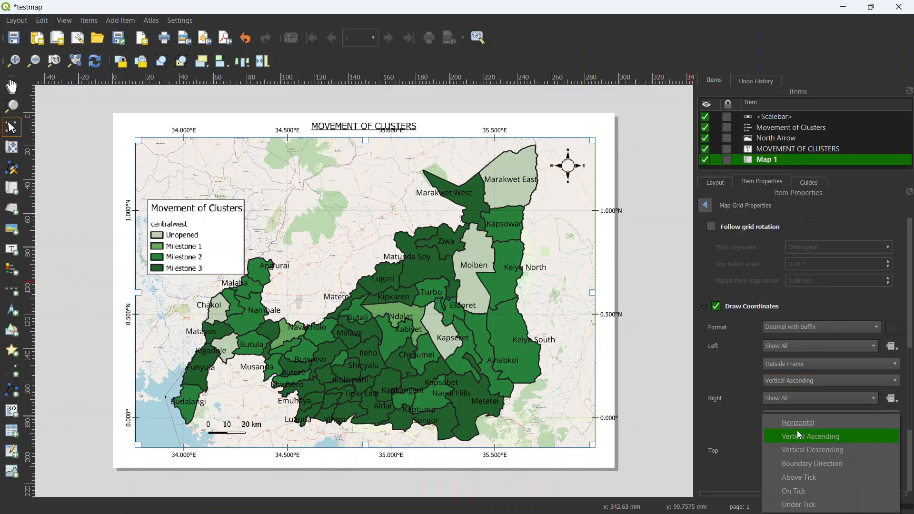
{"action": "left_click", "coordinate": [800, 436]}
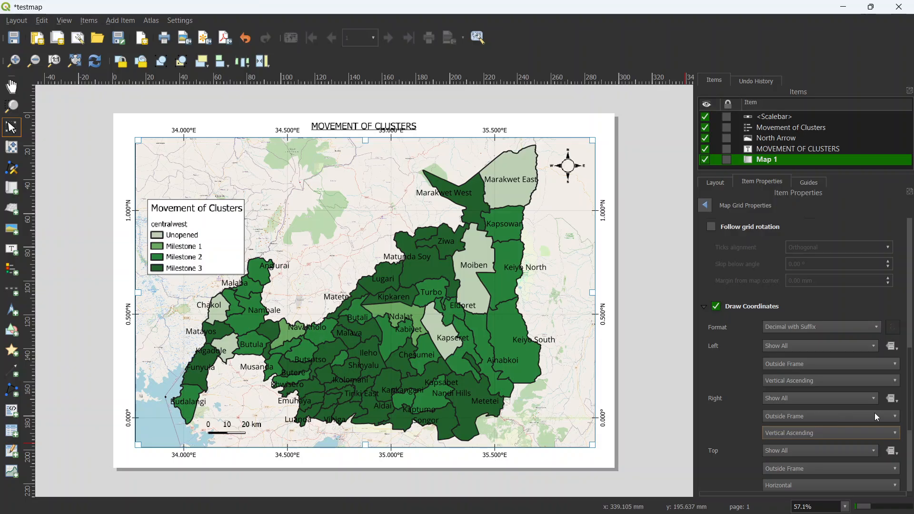
{"action": "scroll", "coordinate": [911, 371], "scroll_direction": "down", "scroll_amount": 8}
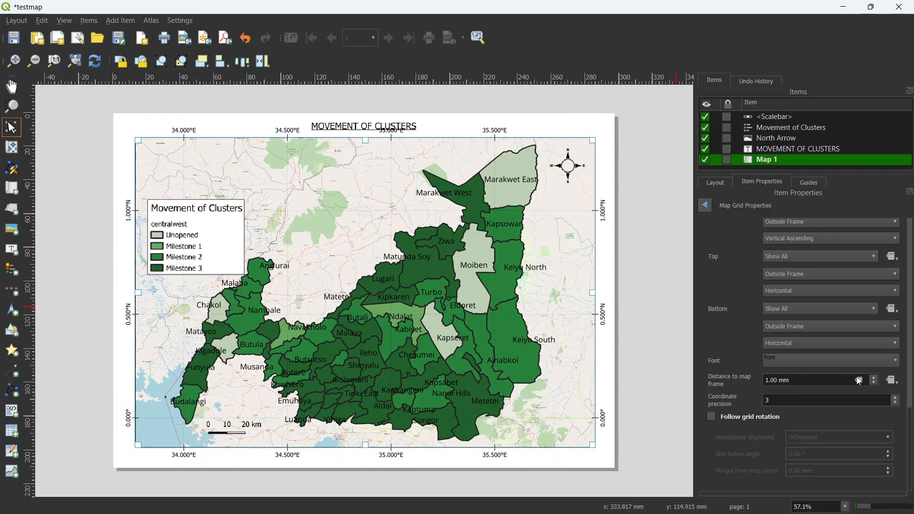
{"action": "left_click", "coordinate": [895, 404]}
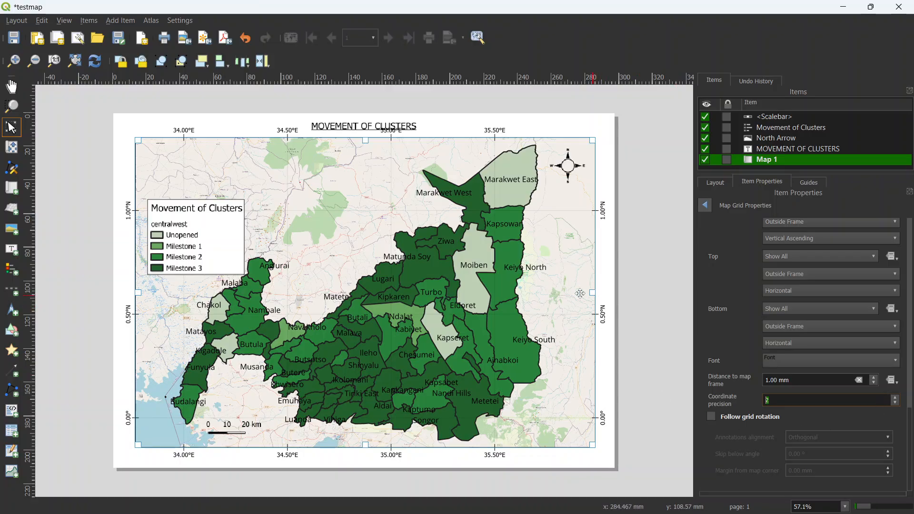
Step: Lower the map item's top edge to clear the title from the coordinates, and extend its left and bottom edges slightly
{"action": "left_click", "coordinate": [364, 127]}
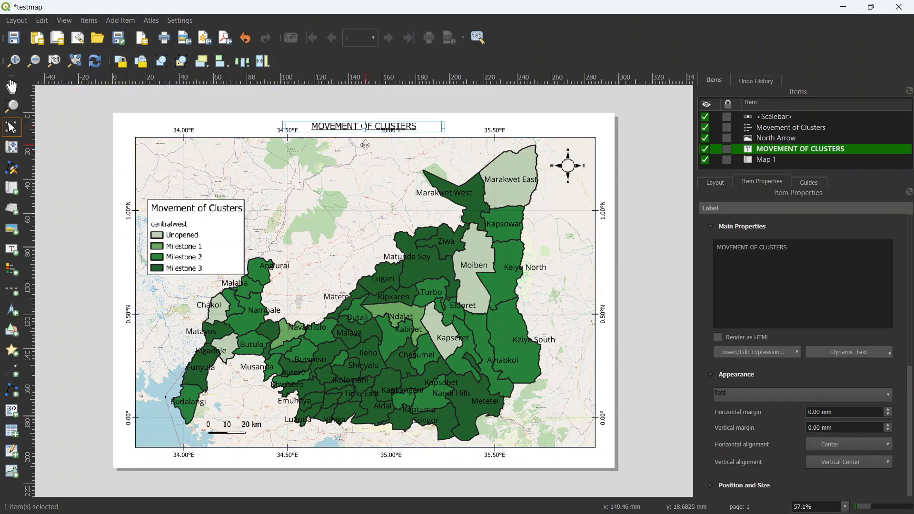
{"action": "left_click", "coordinate": [364, 143]}
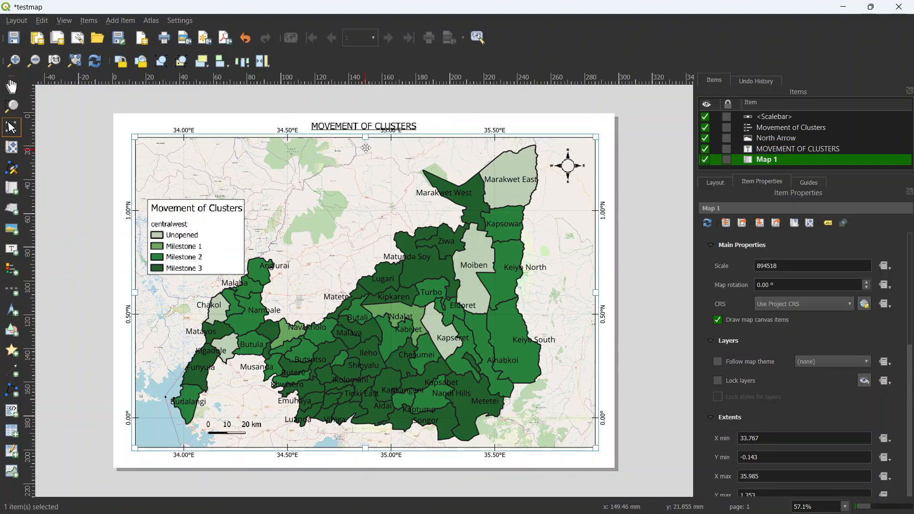
{"action": "left_click_drag", "start_coordinate": [366, 136], "coordinate": [365, 142]}
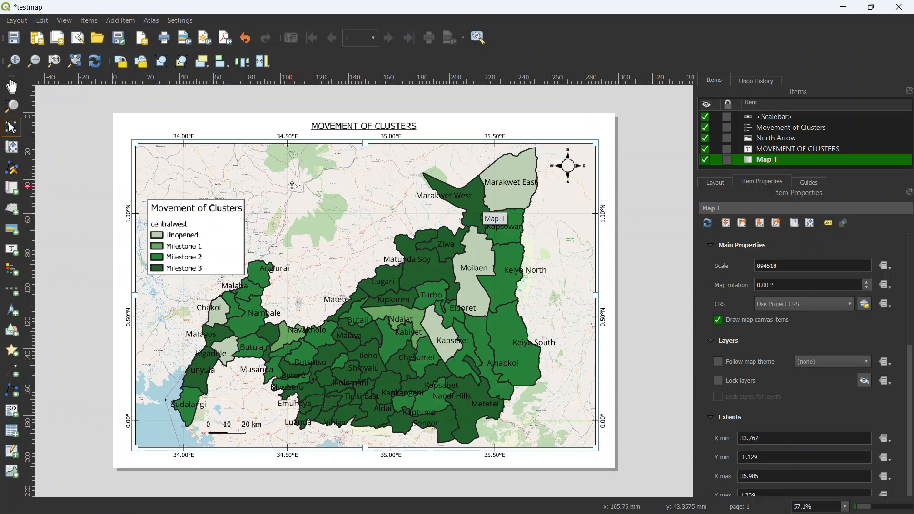
{"action": "left_click", "coordinate": [134, 296]}
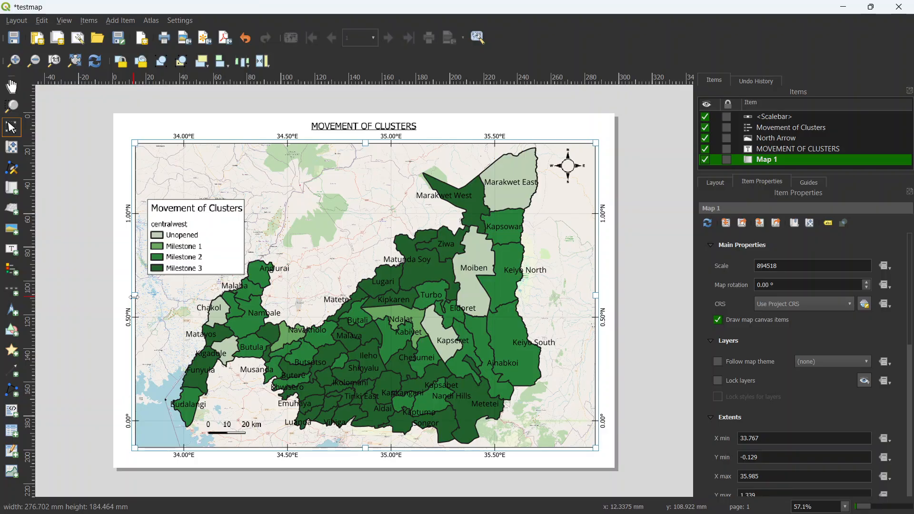
{"action": "left_click_drag", "start_coordinate": [134, 296], "coordinate": [131, 296]}
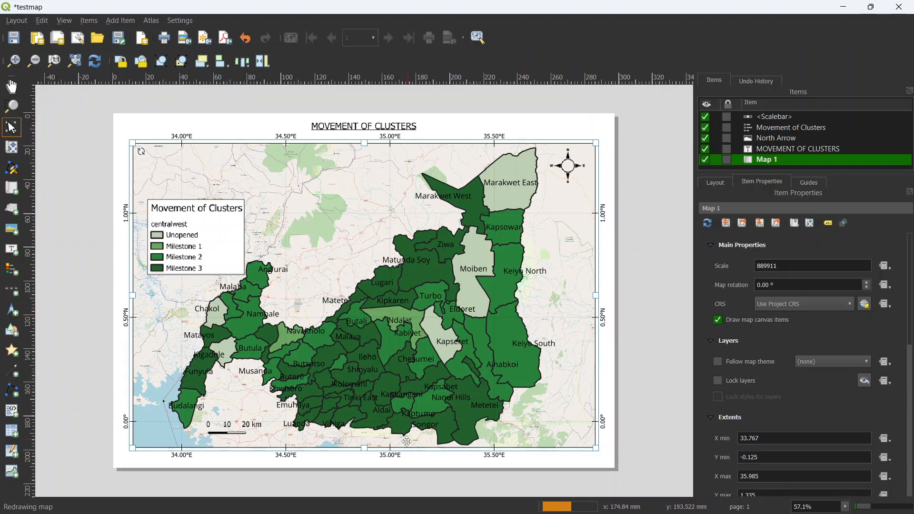
{"action": "left_click_drag", "start_coordinate": [363, 449], "coordinate": [361, 450]}
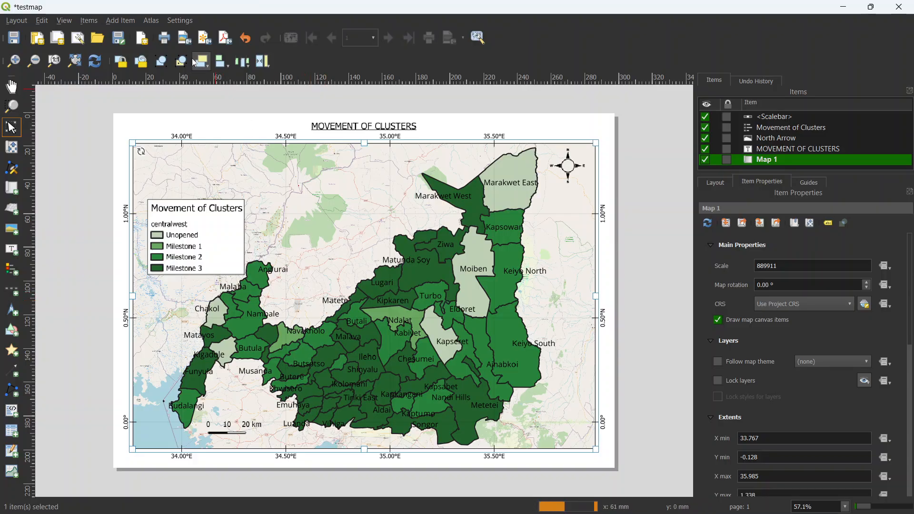
Step: Add a rectangle shape to the layout just inside the page edges, framing the title, map and coordinates
{"action": "left_click", "coordinate": [117, 21]}
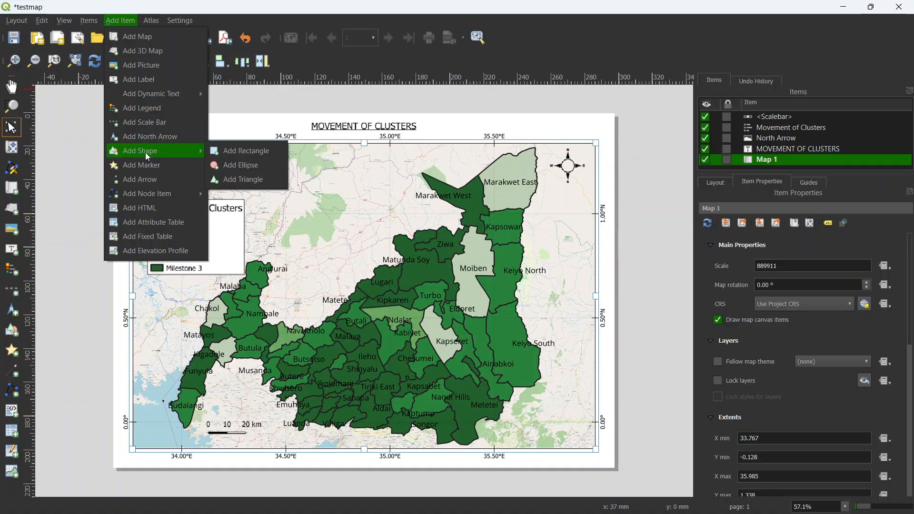
{"action": "left_click", "coordinate": [262, 151]}
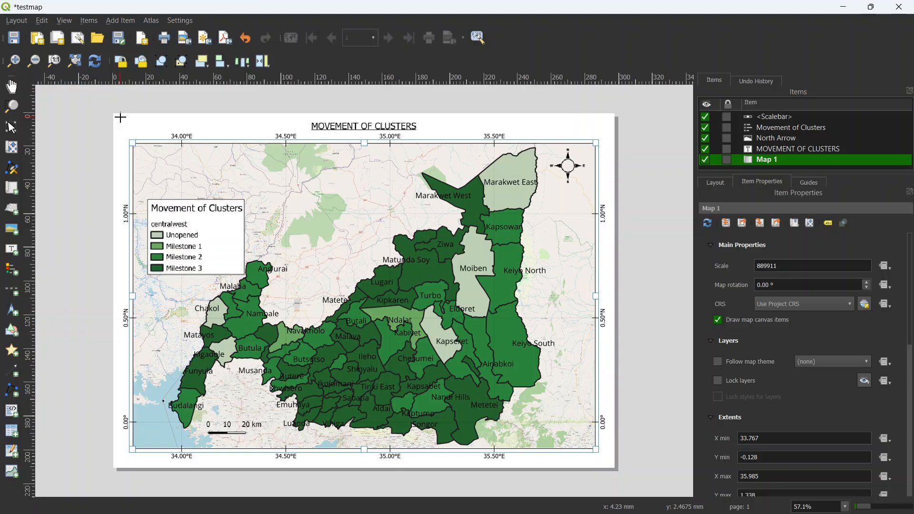
{"action": "mouse_move", "coordinate": [120, 117]}
{"action": "left_mouse_down"}
{"action": "mouse_move", "coordinate": [401, 390]}
{"action": "mouse_move", "coordinate": [585, 471]}
{"action": "mouse_move", "coordinate": [610, 462]}
{"action": "left_mouse_up"}
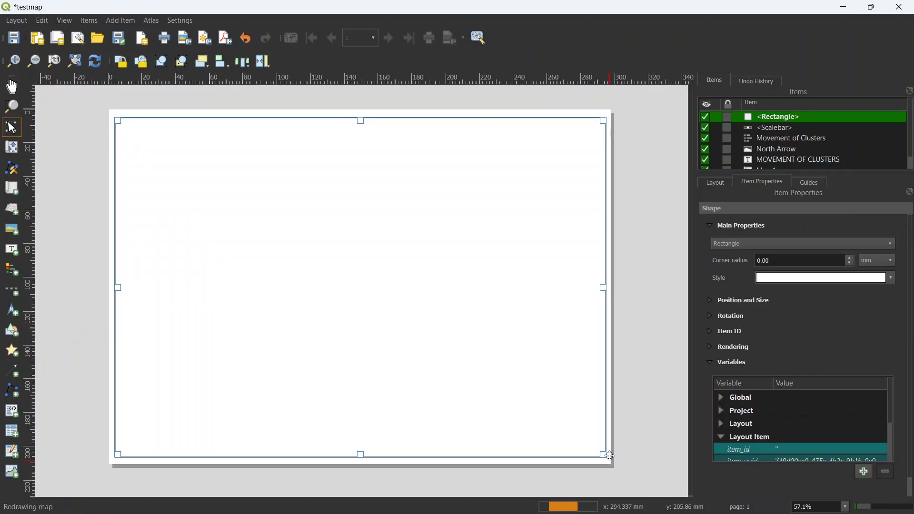
Step: Set the rectangle's simple fill style to No Brush and raise its top edge slightly, further above the title
{"action": "left_click", "coordinate": [815, 280]}
{"action": "left_click", "coordinate": [706, 205]}
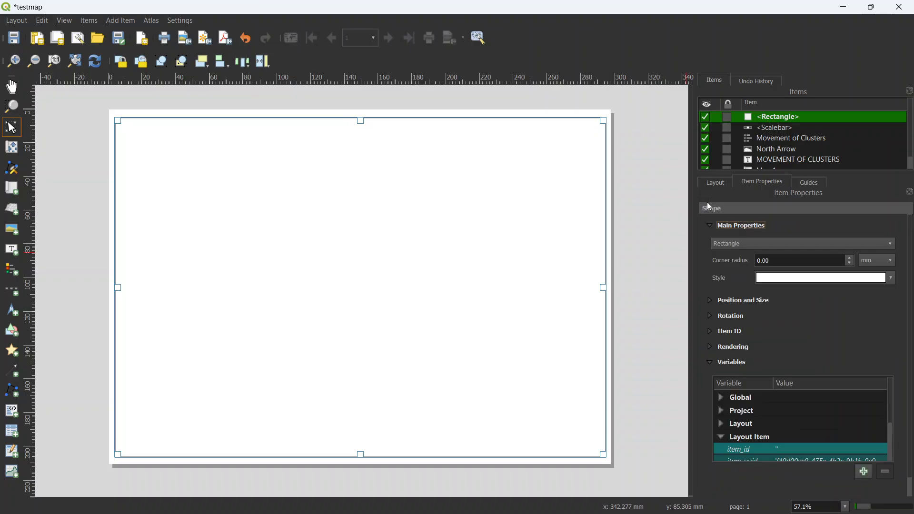
{"action": "left_click", "coordinate": [795, 280]}
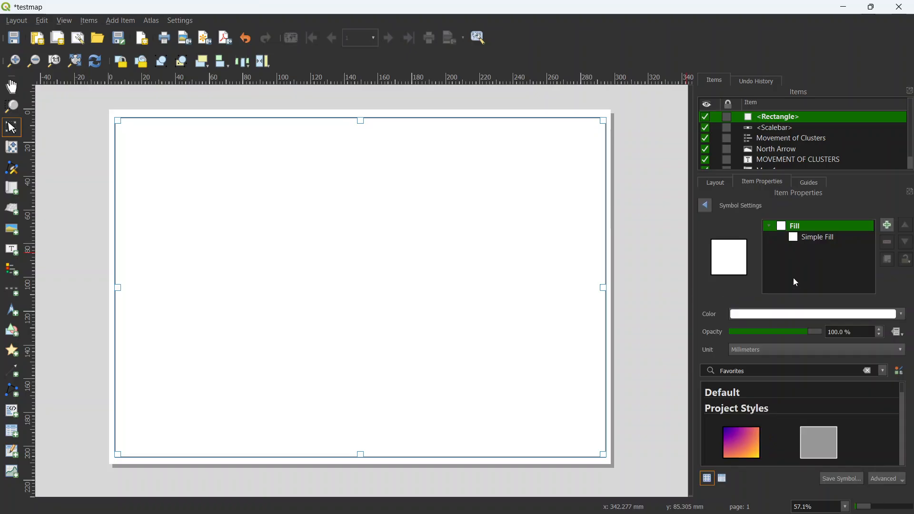
{"action": "left_click", "coordinate": [807, 238]}
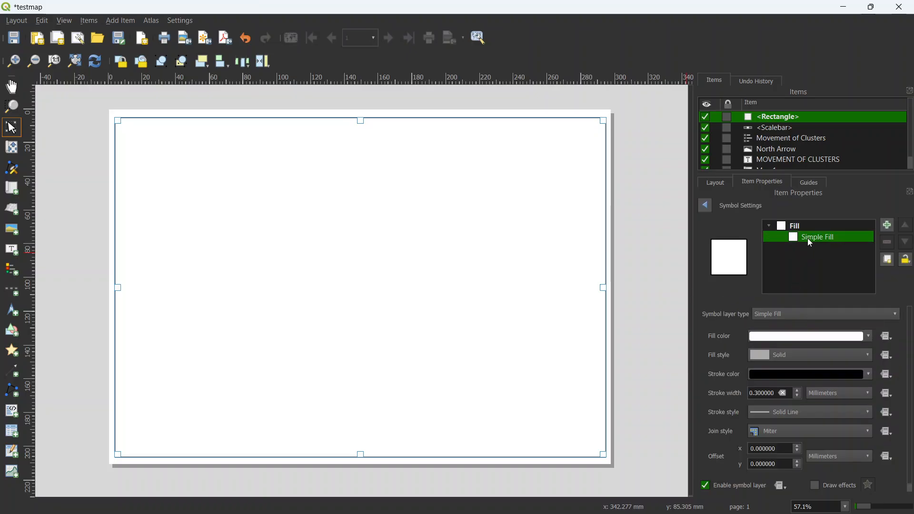
{"action": "left_click", "coordinate": [803, 354]}
{"action": "left_click", "coordinate": [794, 328]}
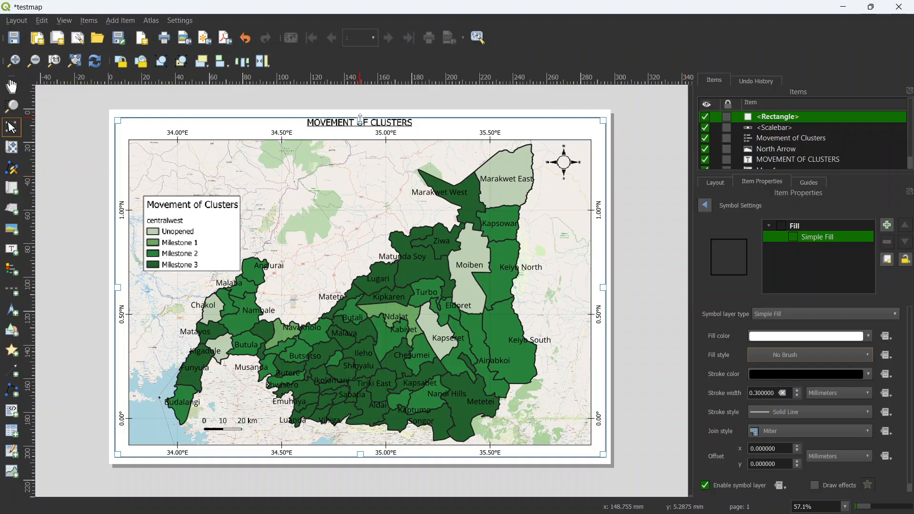
{"action": "left_click_drag", "start_coordinate": [362, 119], "coordinate": [361, 116]}
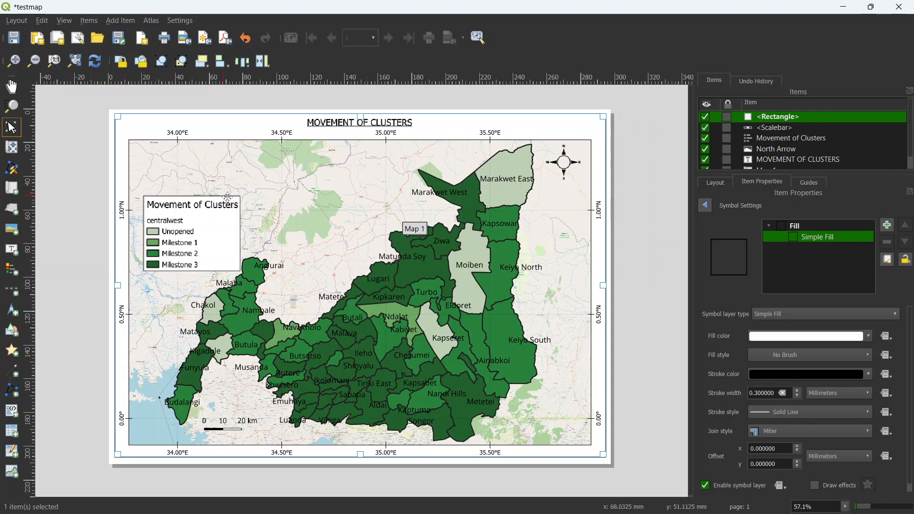
Step: Export the layout as the image testmap.png in the MAPS folder at 300 dpi resolution
{"action": "left_click", "coordinate": [18, 21]}
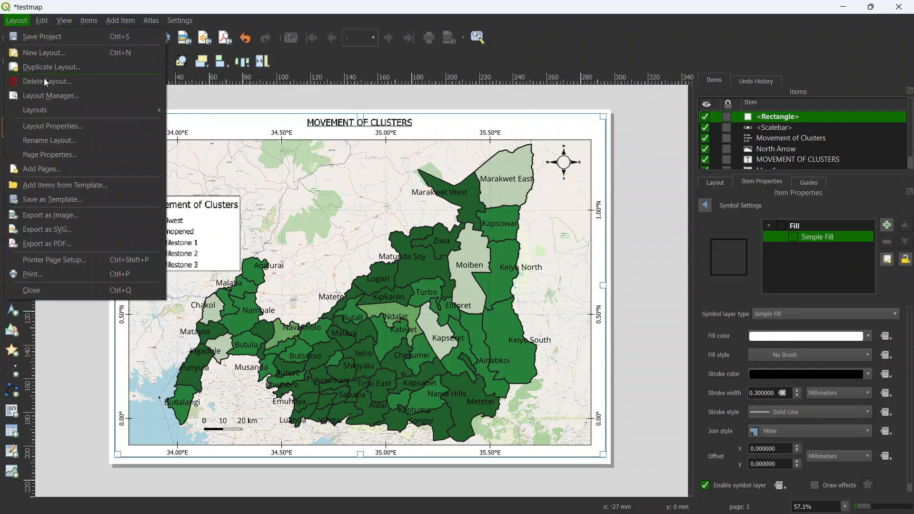
{"action": "left_click", "coordinate": [70, 215]}
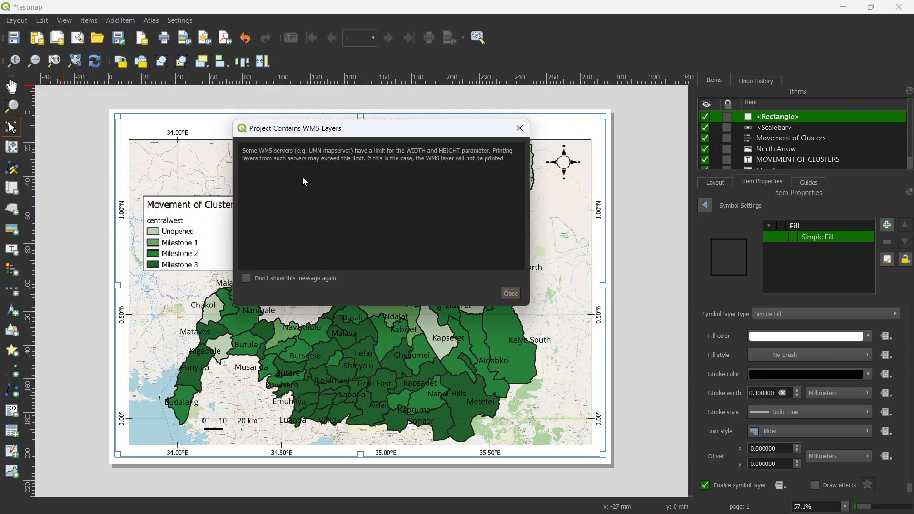
{"action": "left_click", "coordinate": [510, 295]}
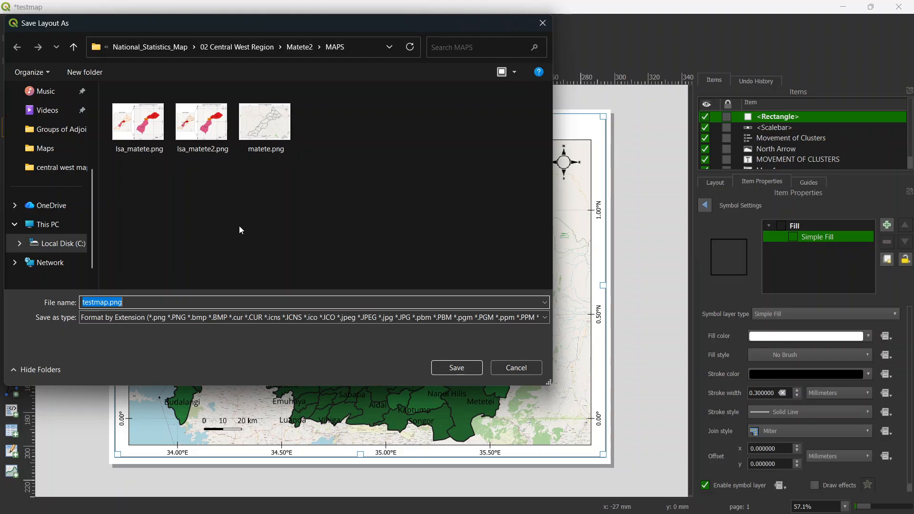
{"action": "key", "text": "Return"}
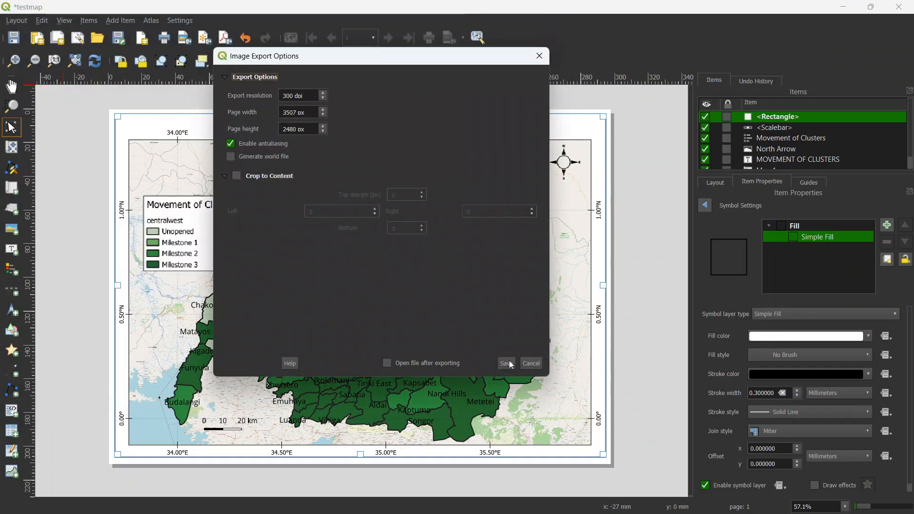
{"action": "left_click", "coordinate": [507, 364]}
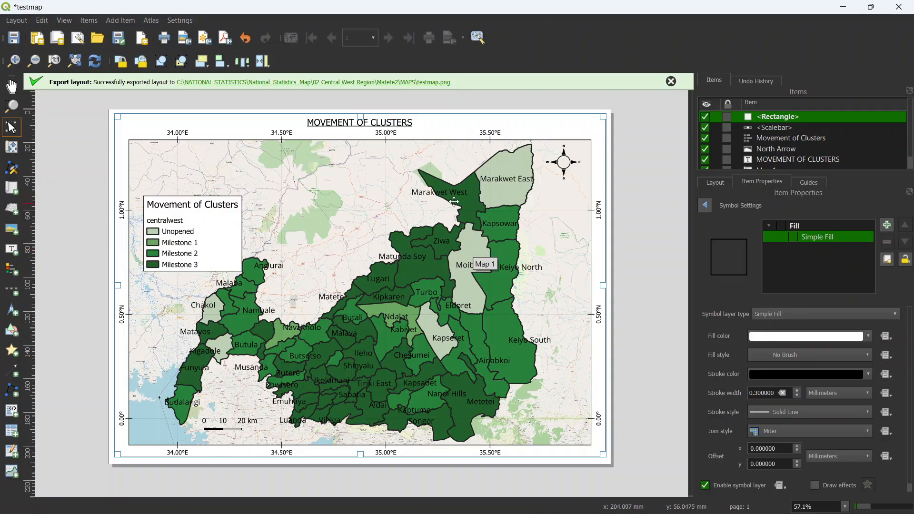
Step: Open the exported testmap.png from its folder and maximize the image viewer to examine the finished map
{"action": "left_click", "coordinate": [432, 83]}
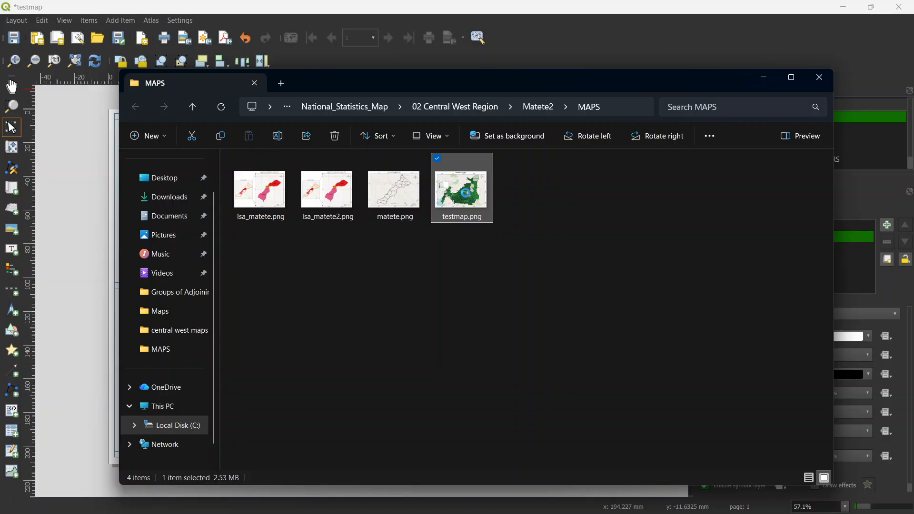
{"action": "double_click", "coordinate": [468, 197]}
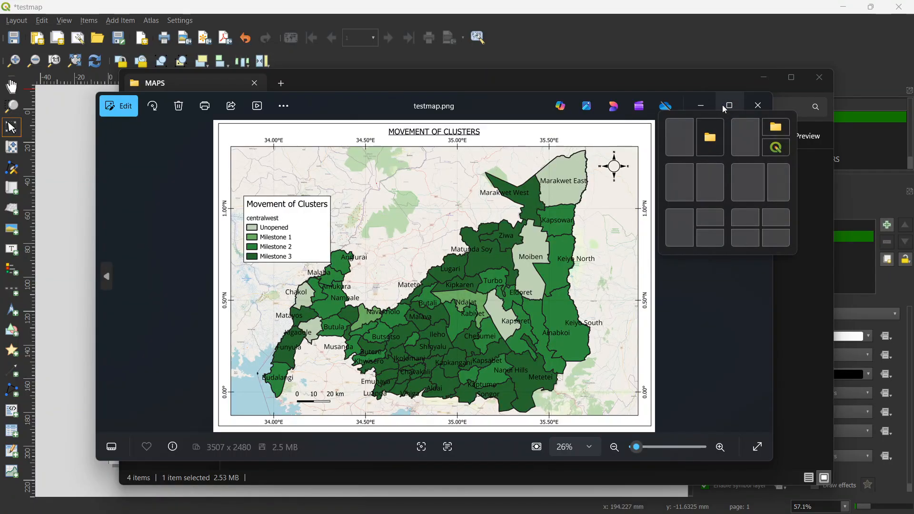
{"action": "left_click", "coordinate": [728, 106]}
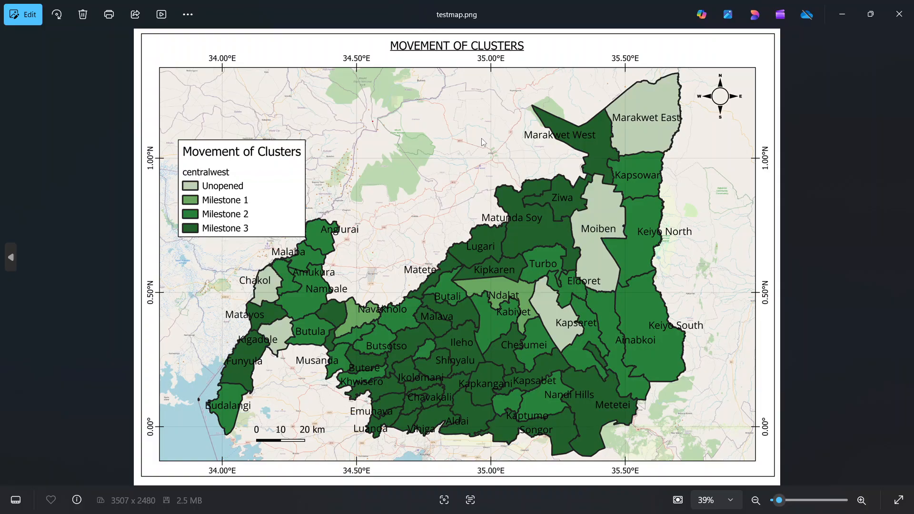